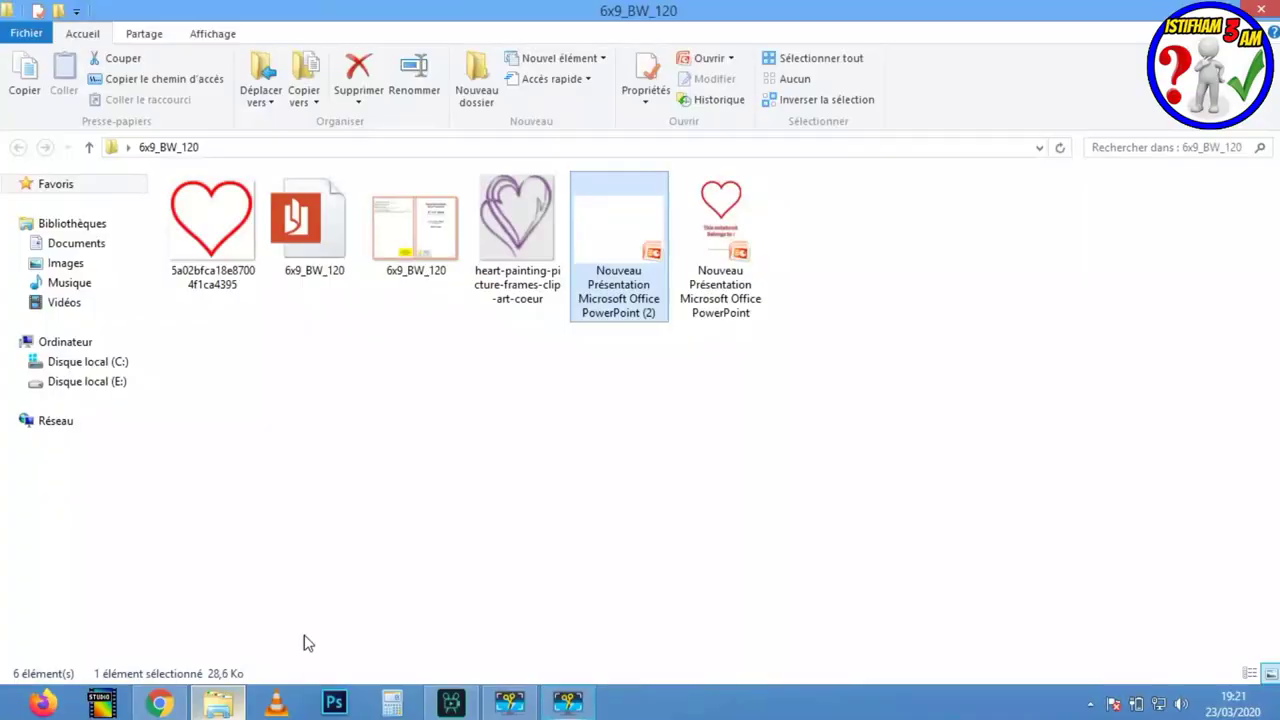
# Select and open an item in the starting window
pyautogui.click(623, 410)
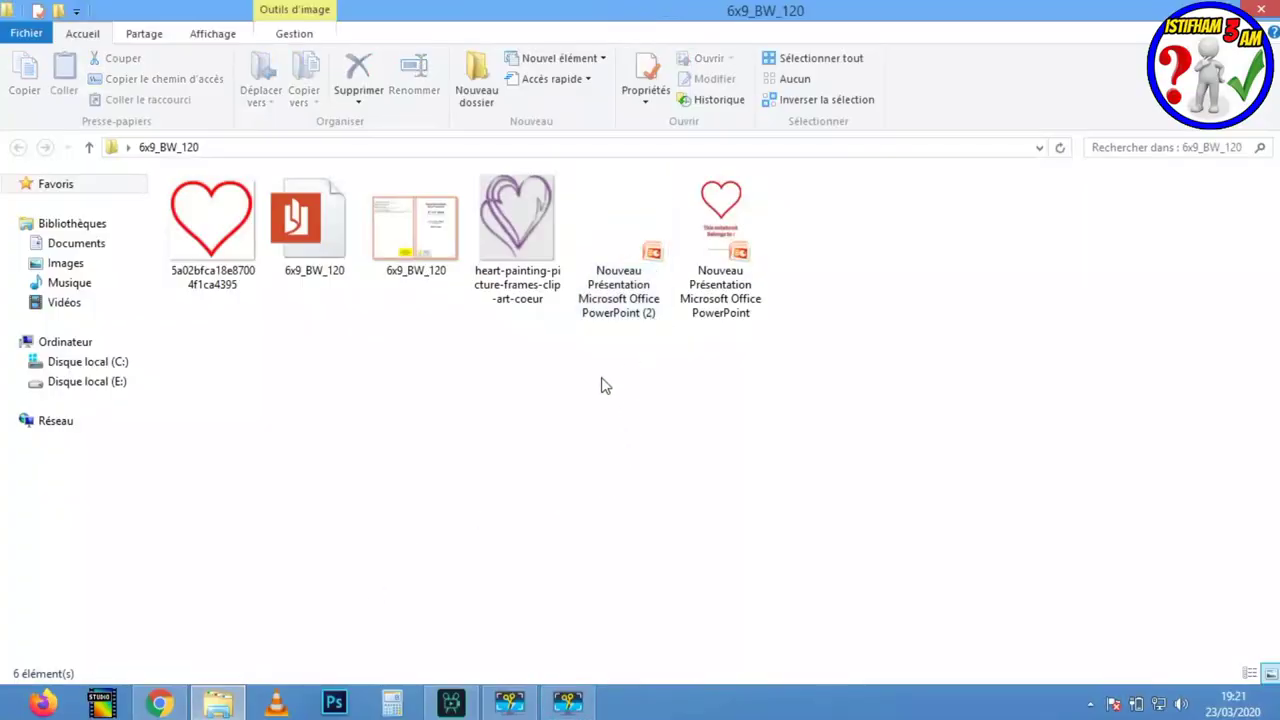
pyautogui.rightClick(585, 378)
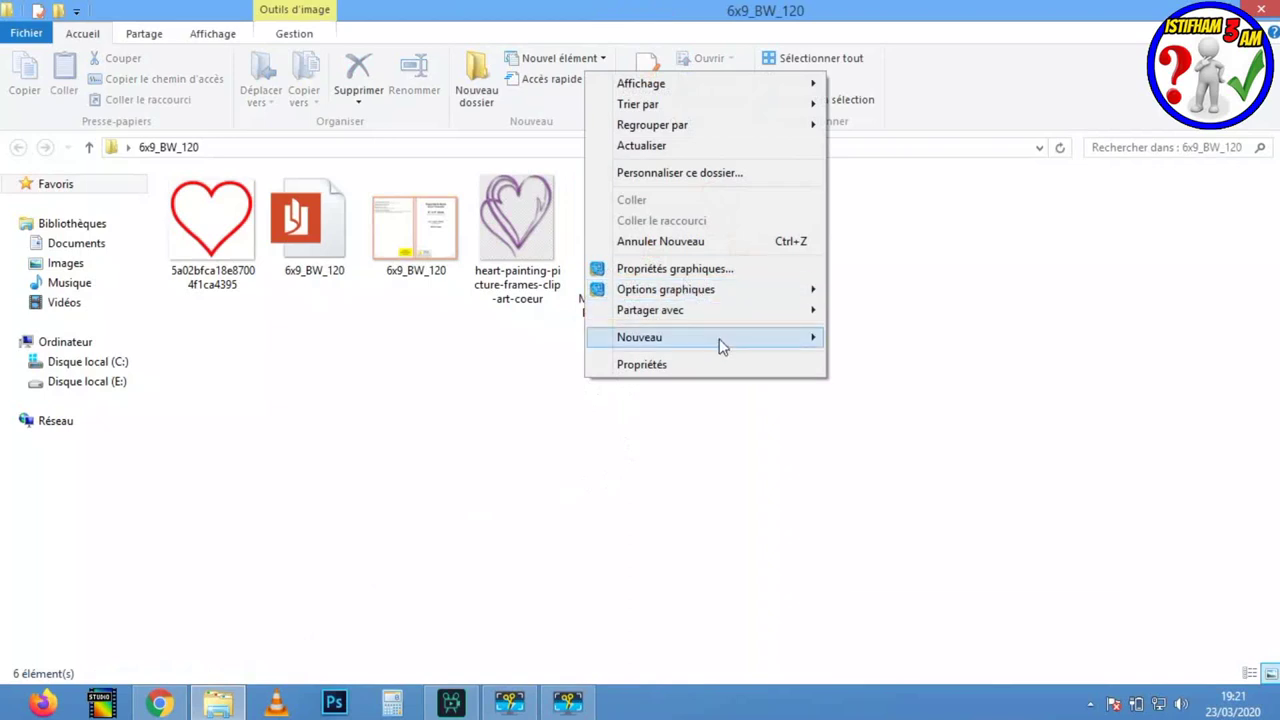
pyautogui.moveTo(640, 337)
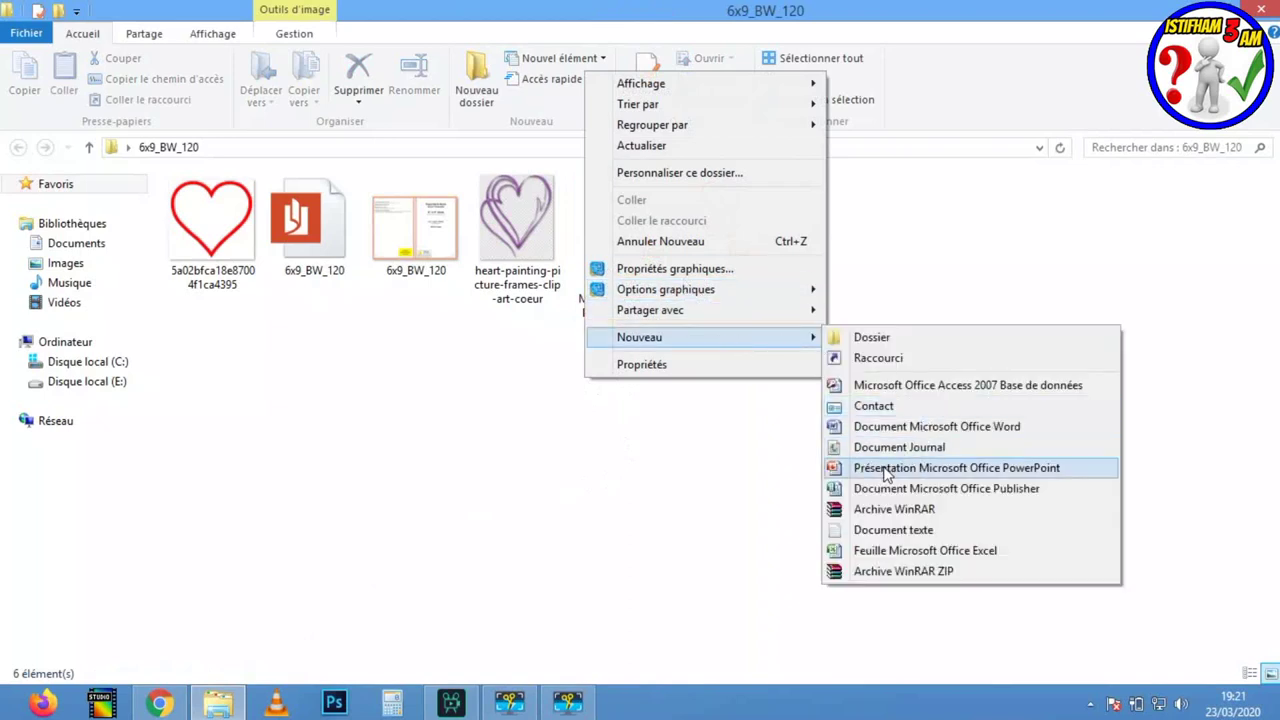
pyautogui.click(886, 470)
pyautogui.click(616, 252)
pyautogui.doubleClick(616, 252)
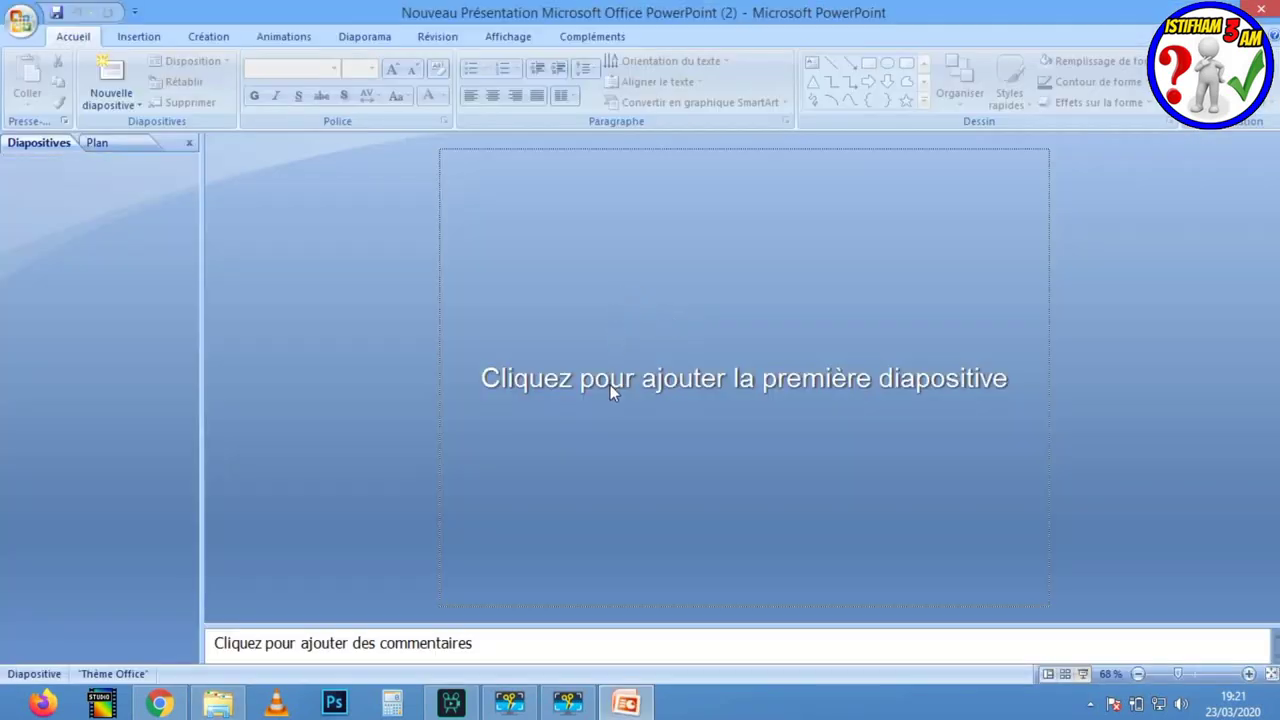
# Switch between open windows and browse their content
pyautogui.click(160, 703)
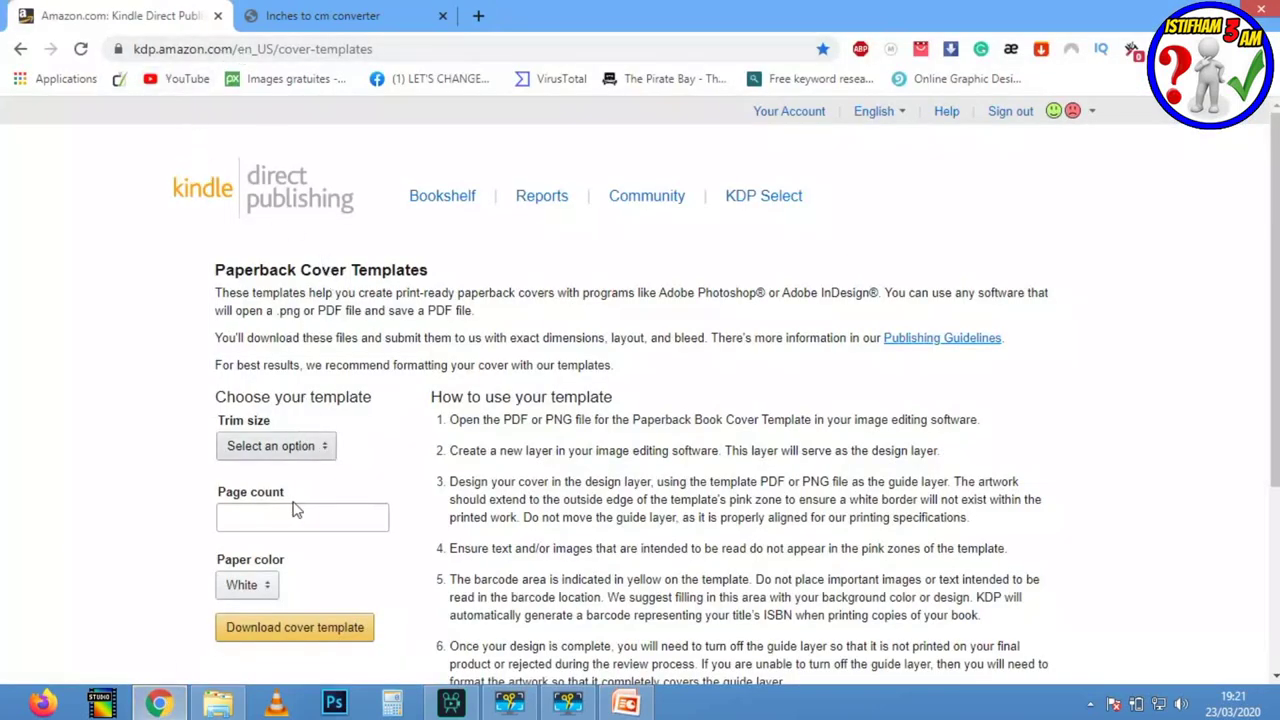
pyautogui.click(330, 448)
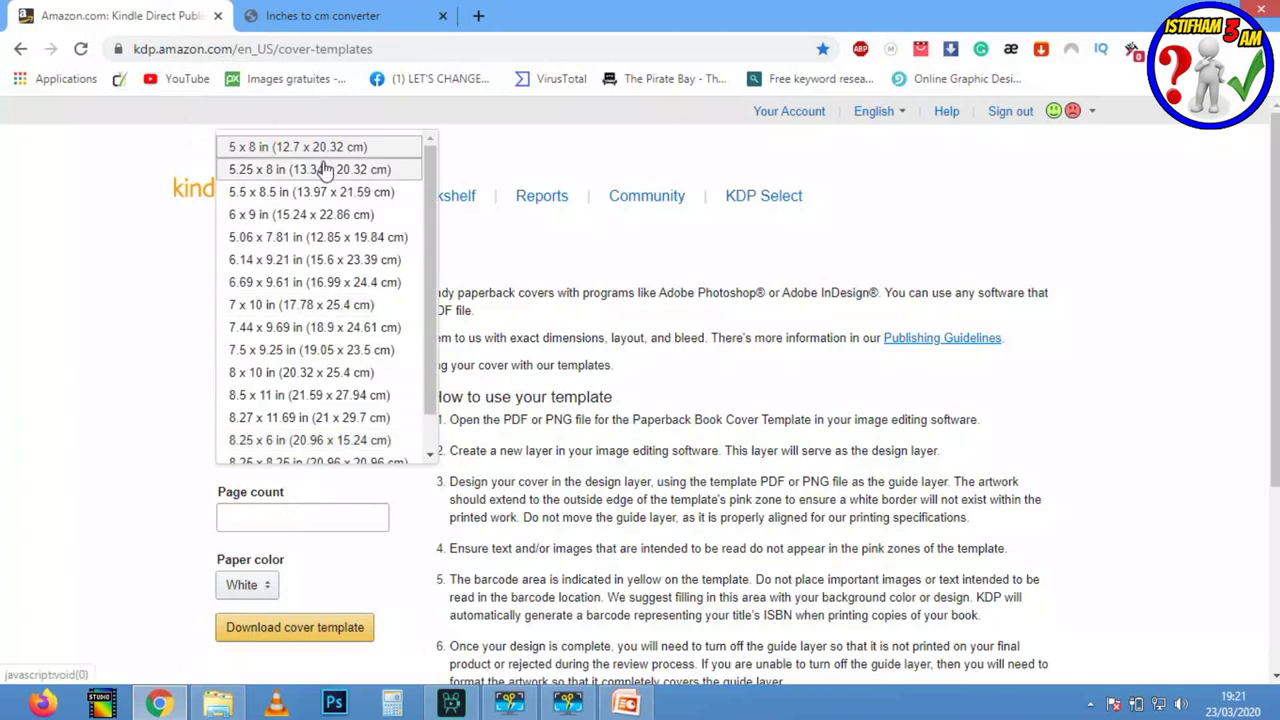
pyautogui.click(250, 214)
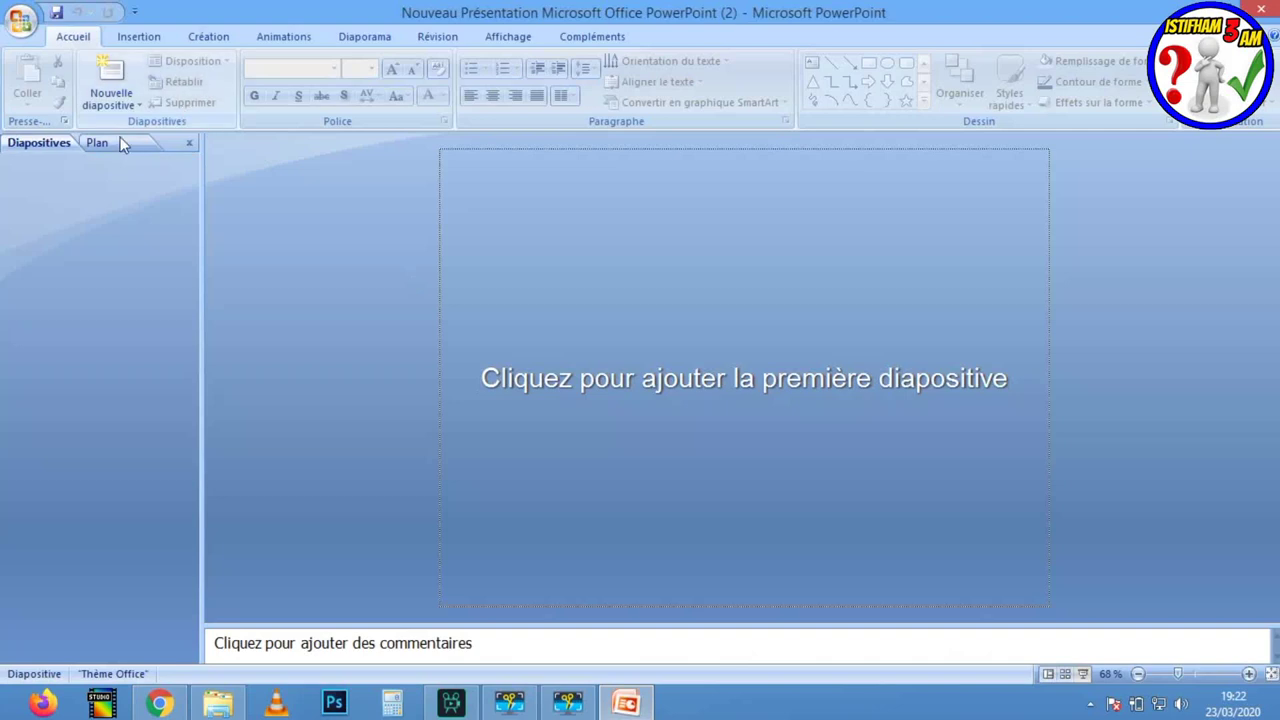
pyautogui.click(136, 36)
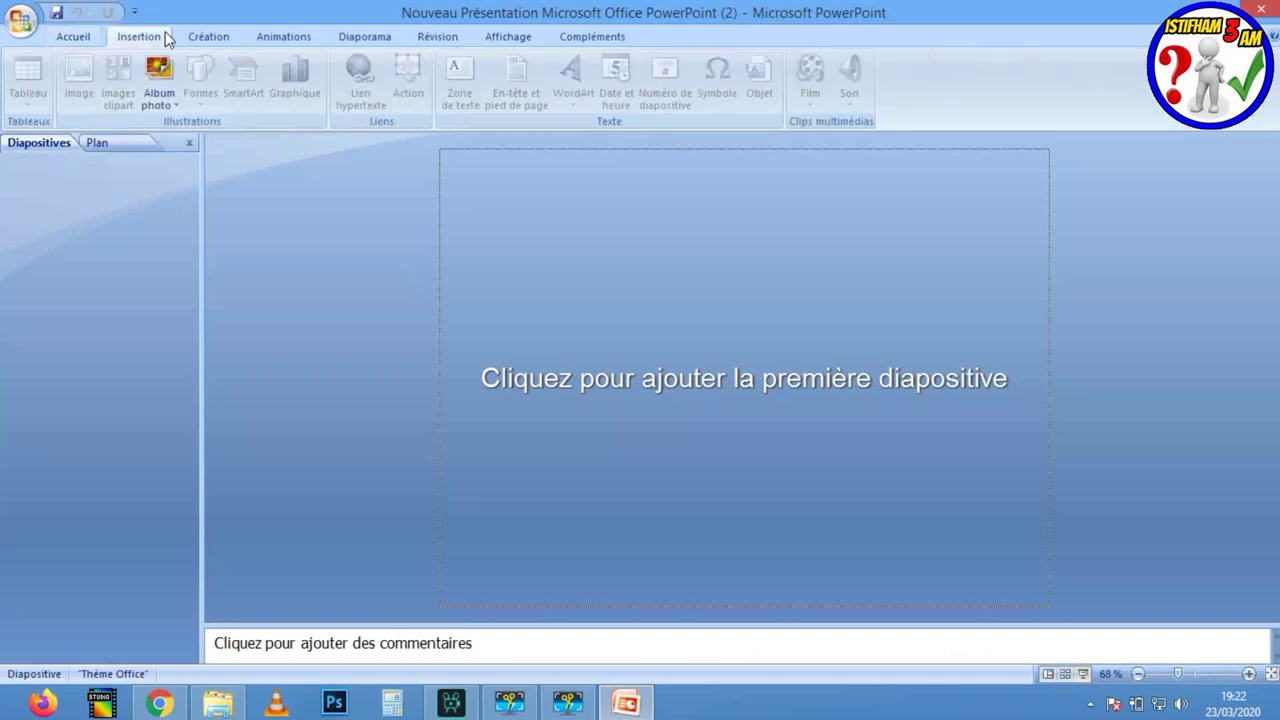
pyautogui.click(210, 36)
pyautogui.click(30, 82)
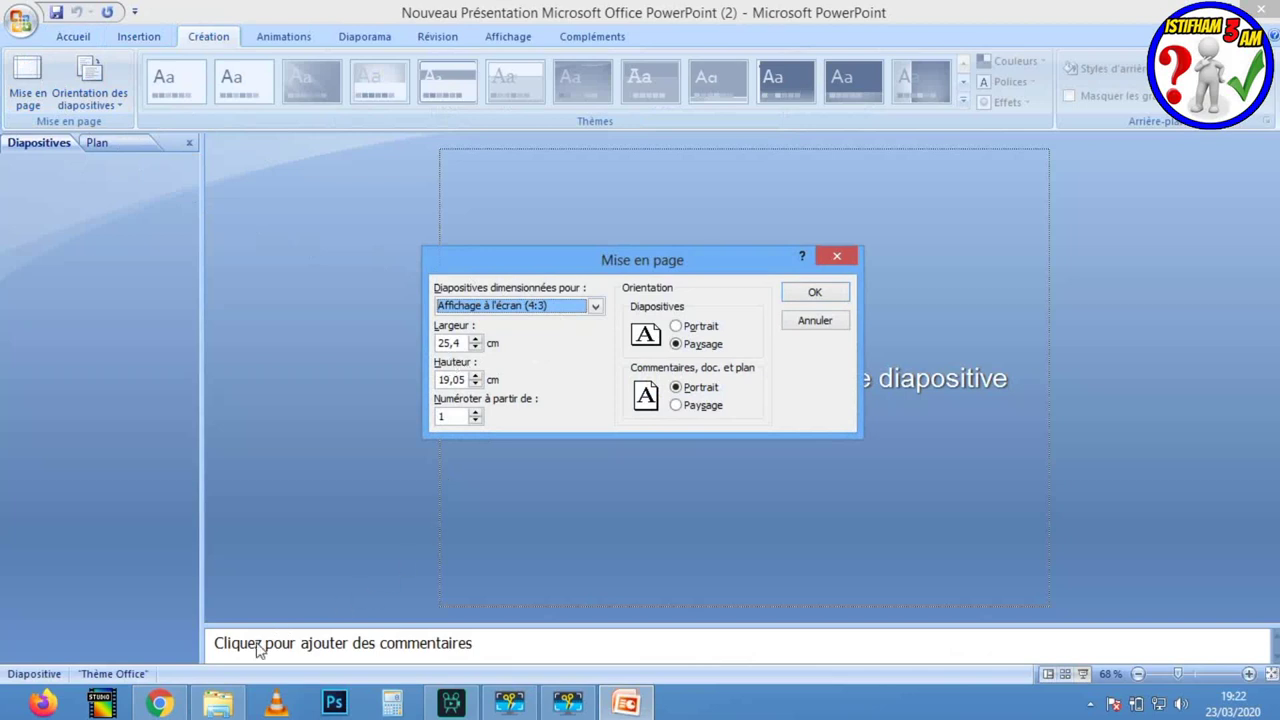
pyautogui.click(159, 703)
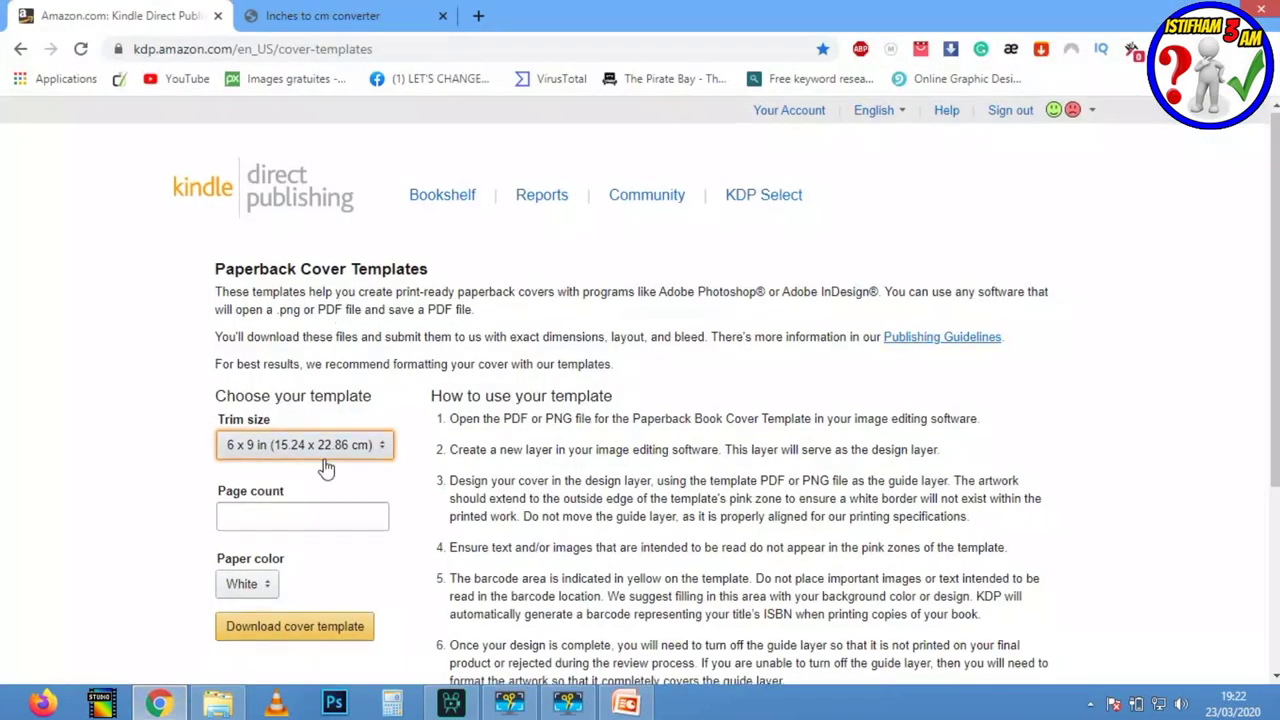
pyautogui.scroll(-1, 308, 440)
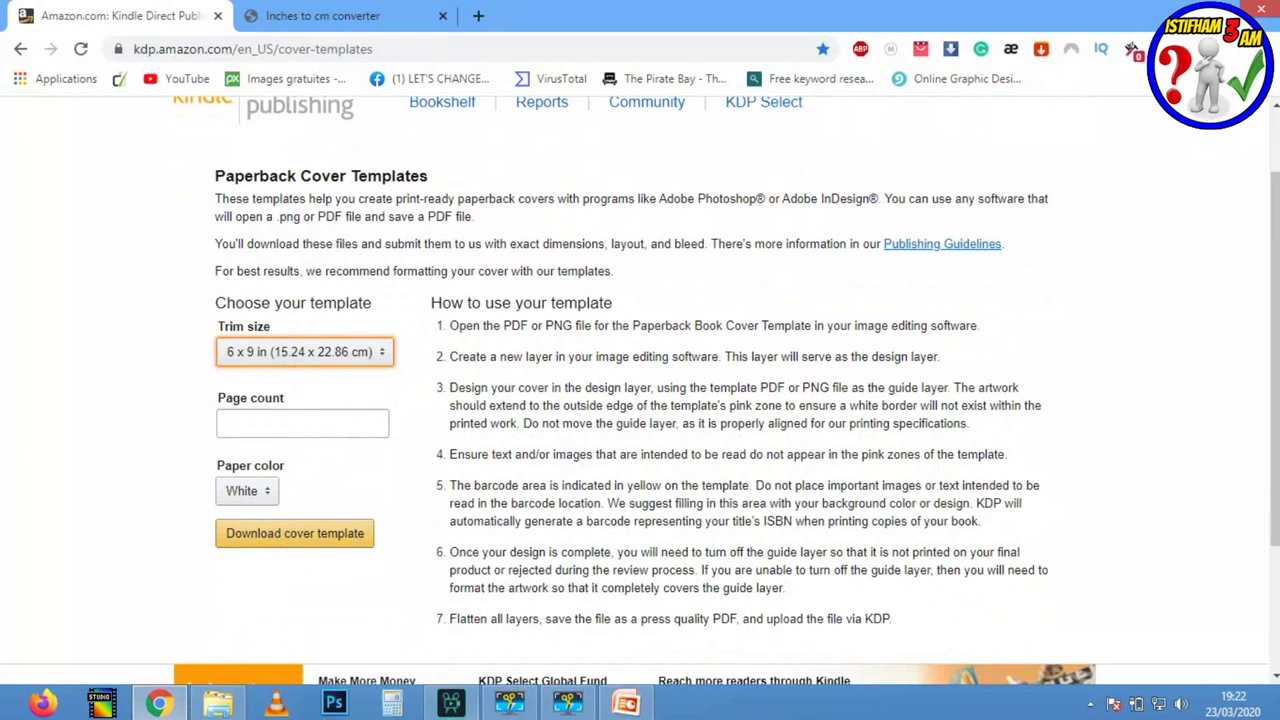
# Enter the value '5,' in another open window
pyautogui.click(620, 705)
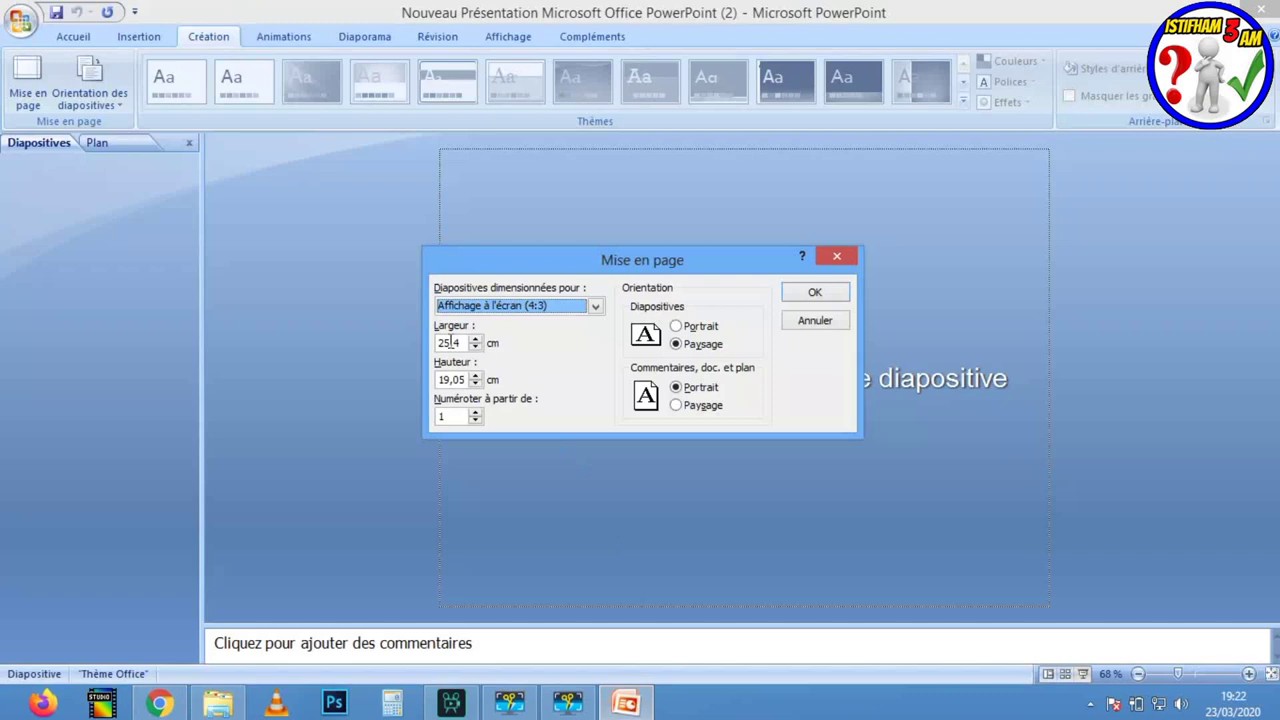
pyautogui.click(452, 343)
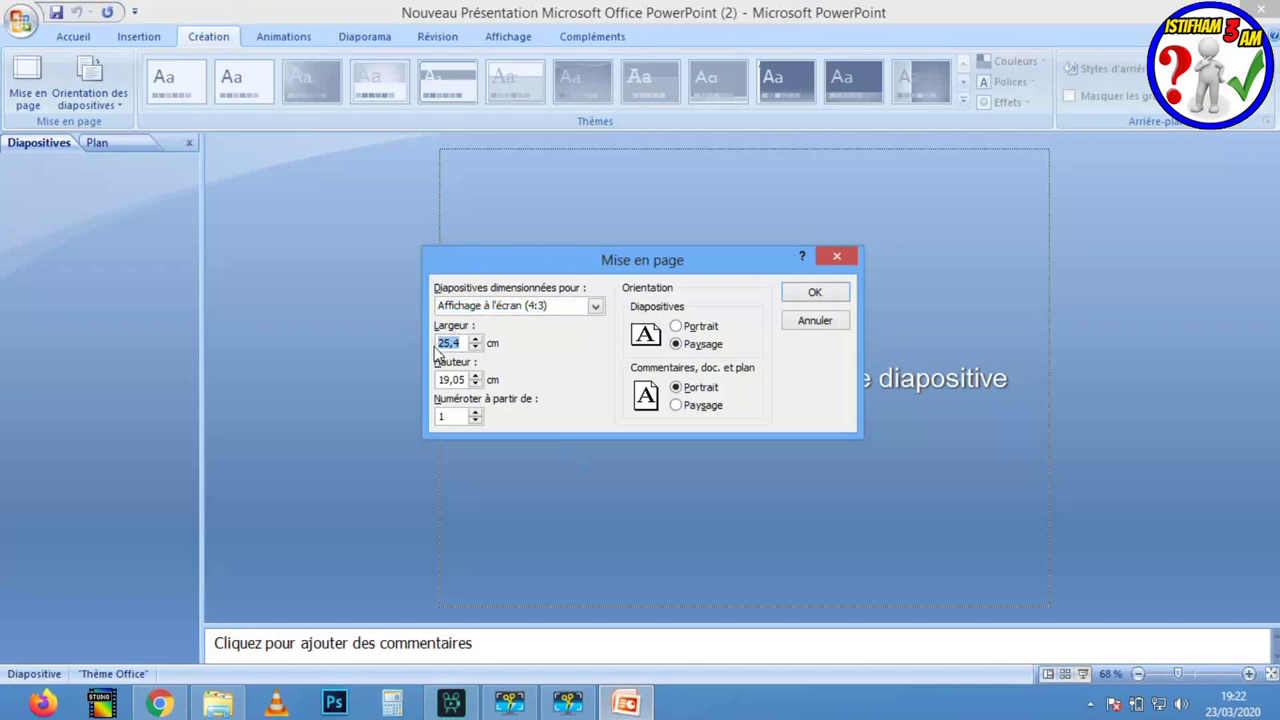
pyautogui.write('15')
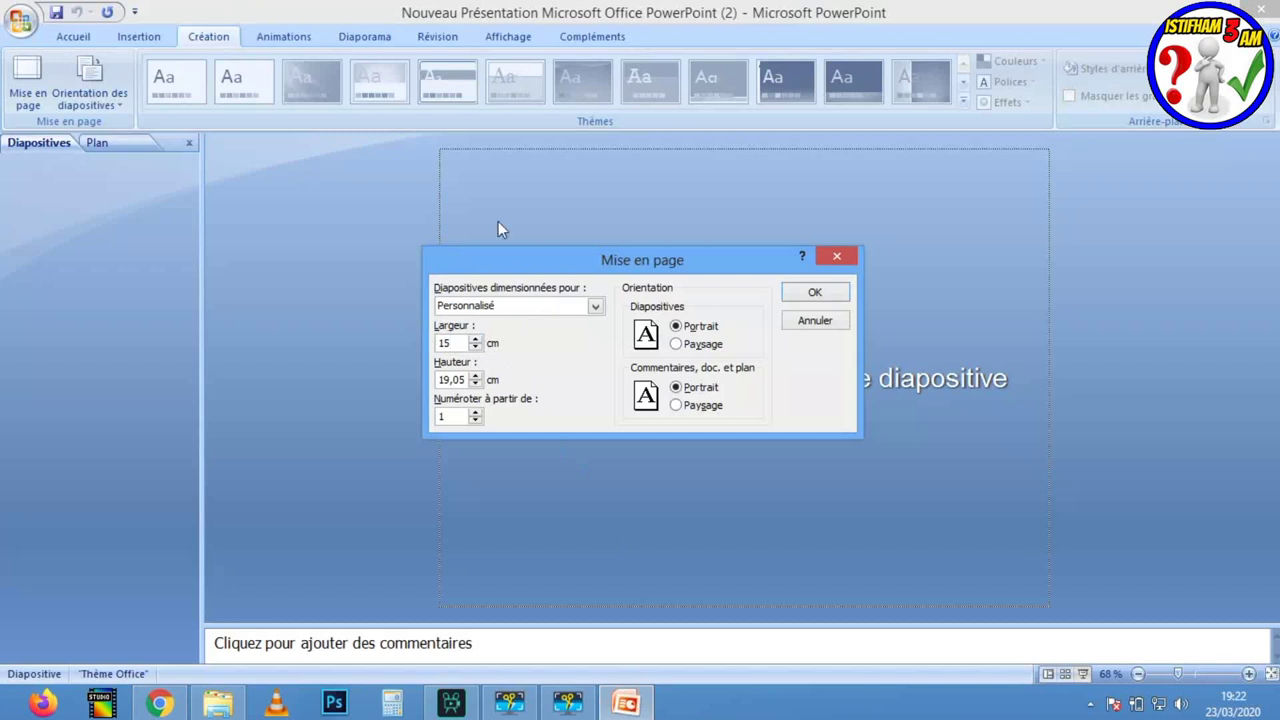
pyautogui.write(',24')
# Select and delete two unwanted objects in the open window
pyautogui.click(157, 704)
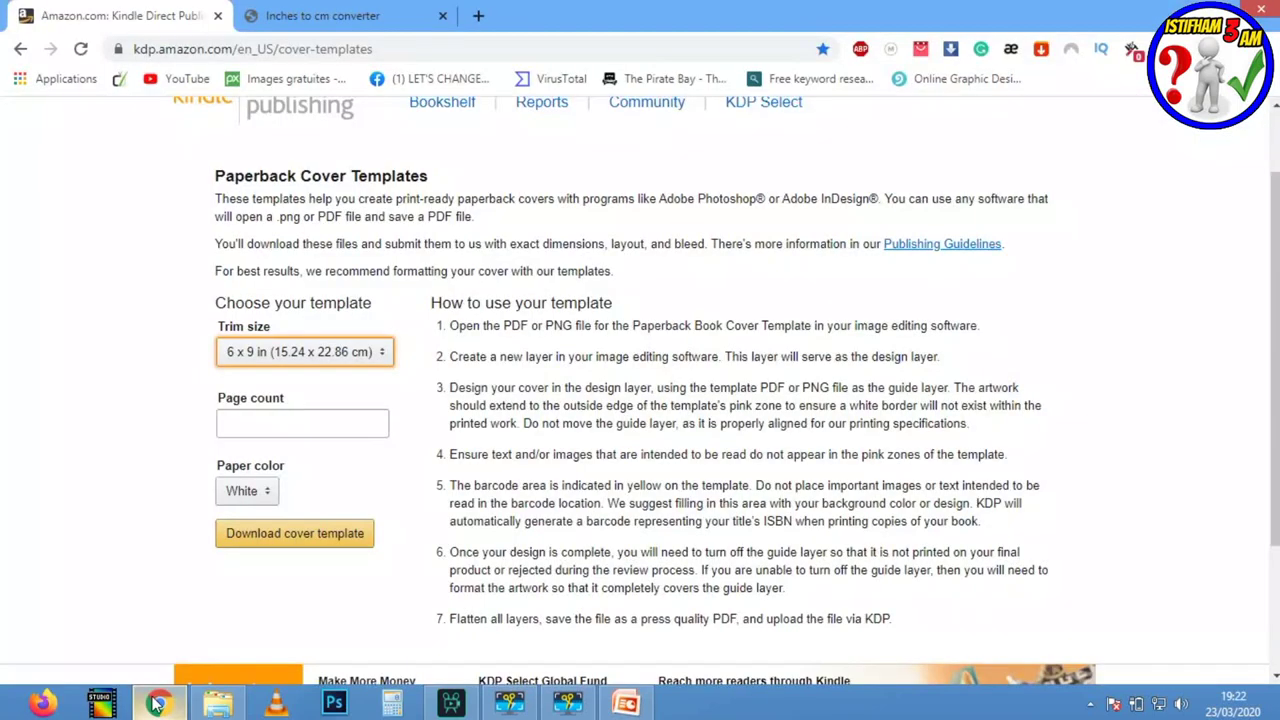
pyautogui.click(626, 704)
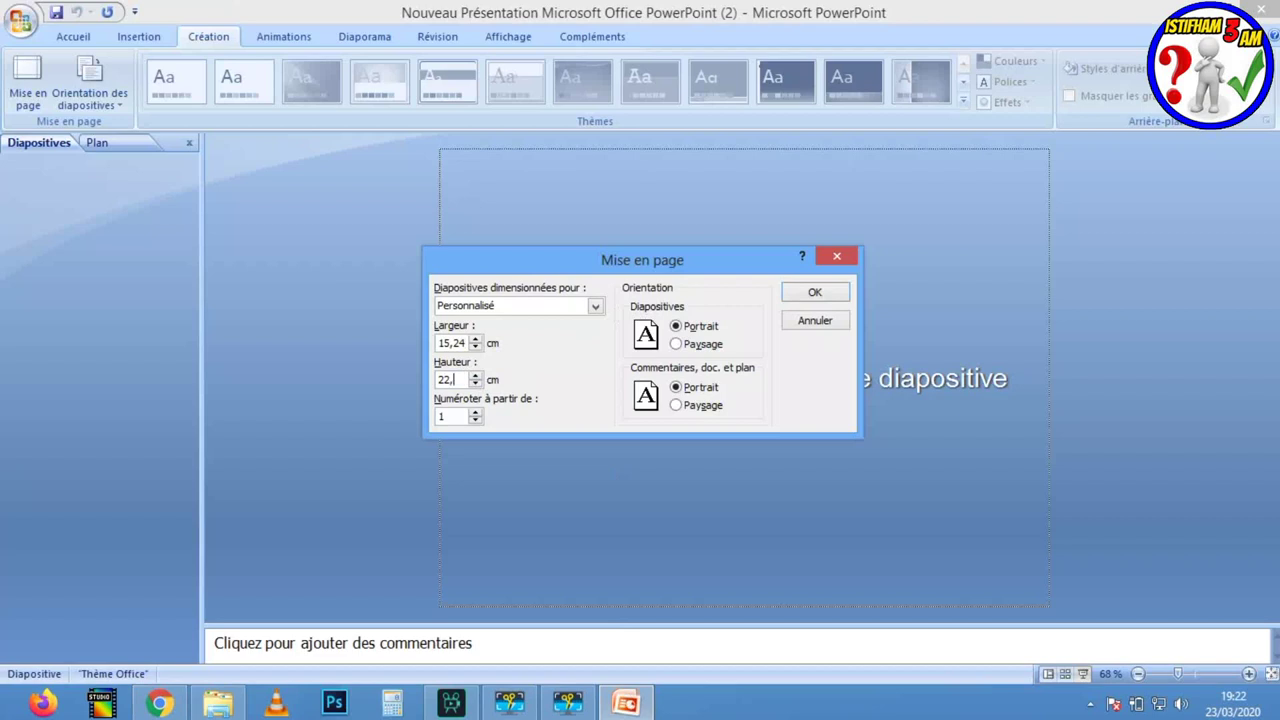
pyautogui.click(827, 291)
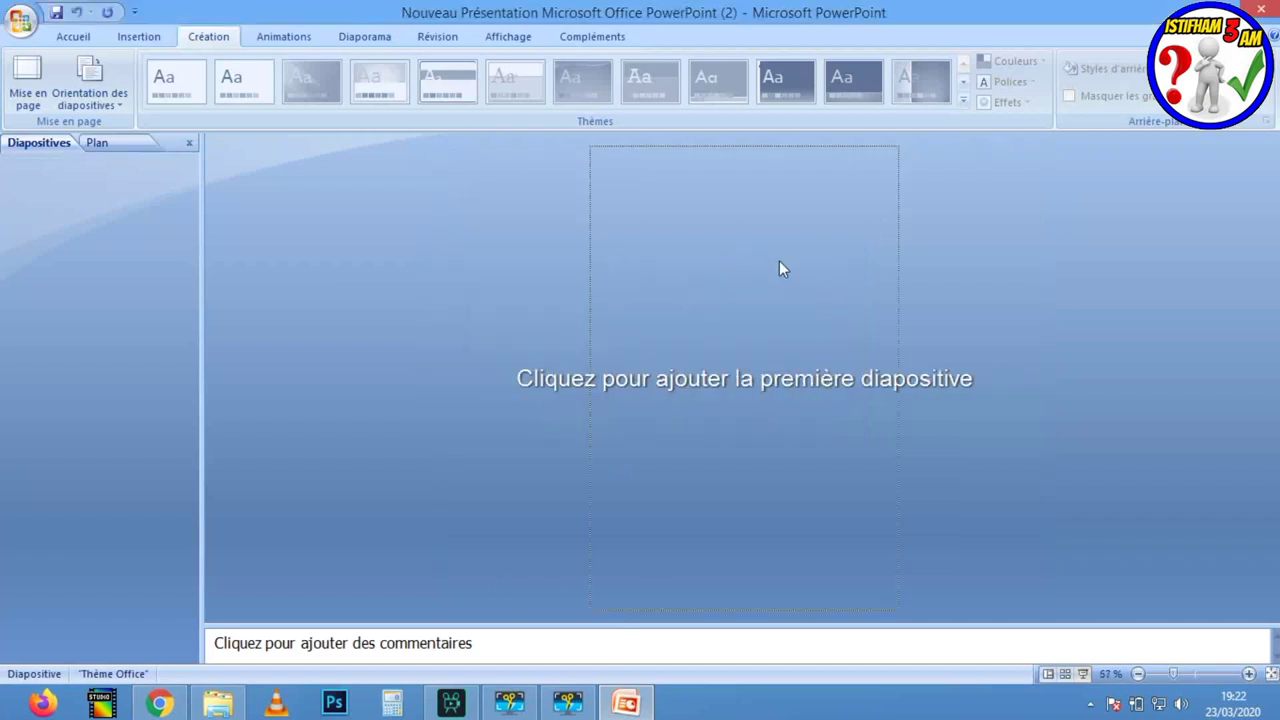
pyautogui.click(763, 277)
pyautogui.click(740, 292)
pyautogui.press('Escape')
pyautogui.press('Delete')
pyautogui.click(731, 428)
pyautogui.click(731, 394)
pyautogui.click(731, 411)
pyautogui.press('Escape')
pyautogui.press('Delete')
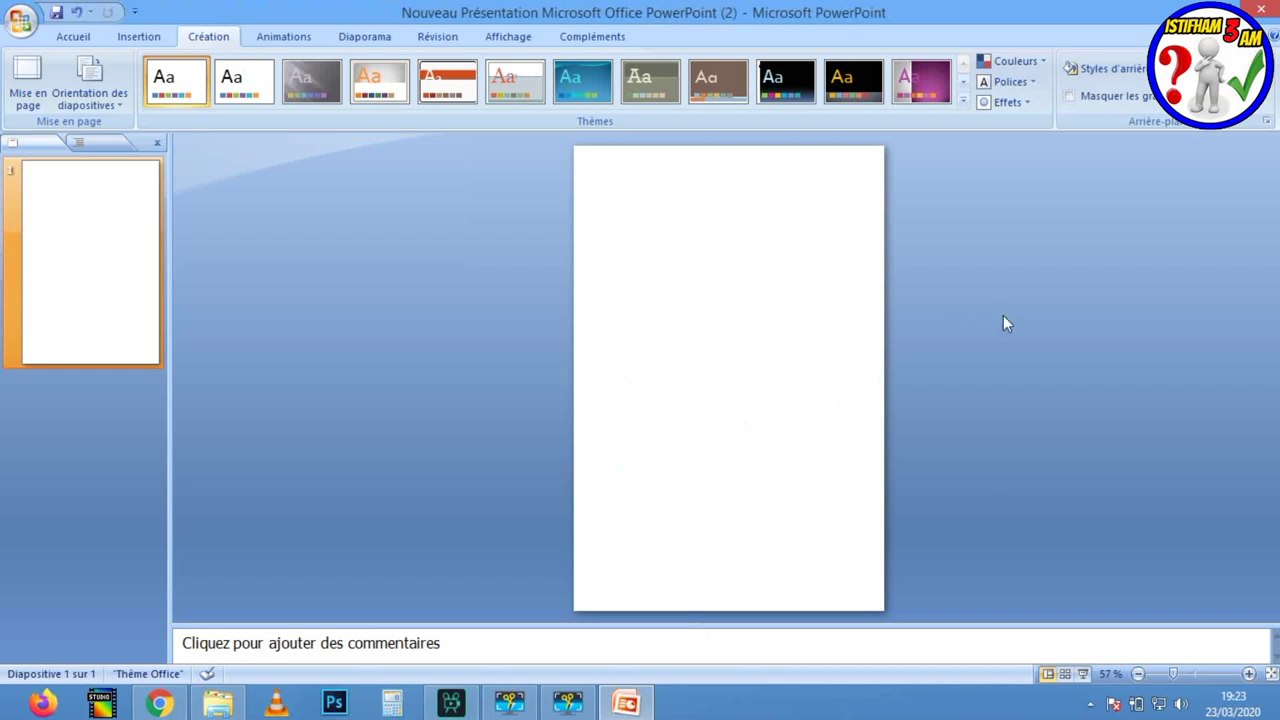
# Open Amazon in the web browser from the address bar
pyautogui.click(160, 703)
pyautogui.click(479, 17)
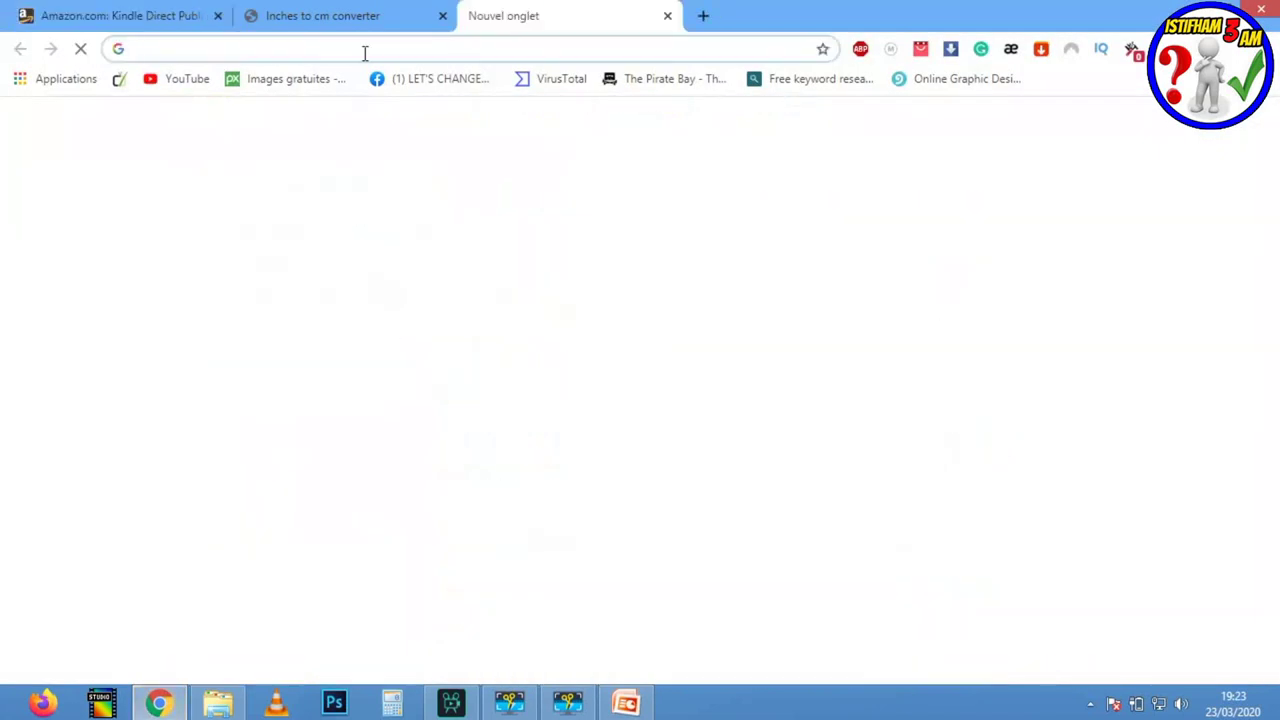
pyautogui.write('amazon.com')
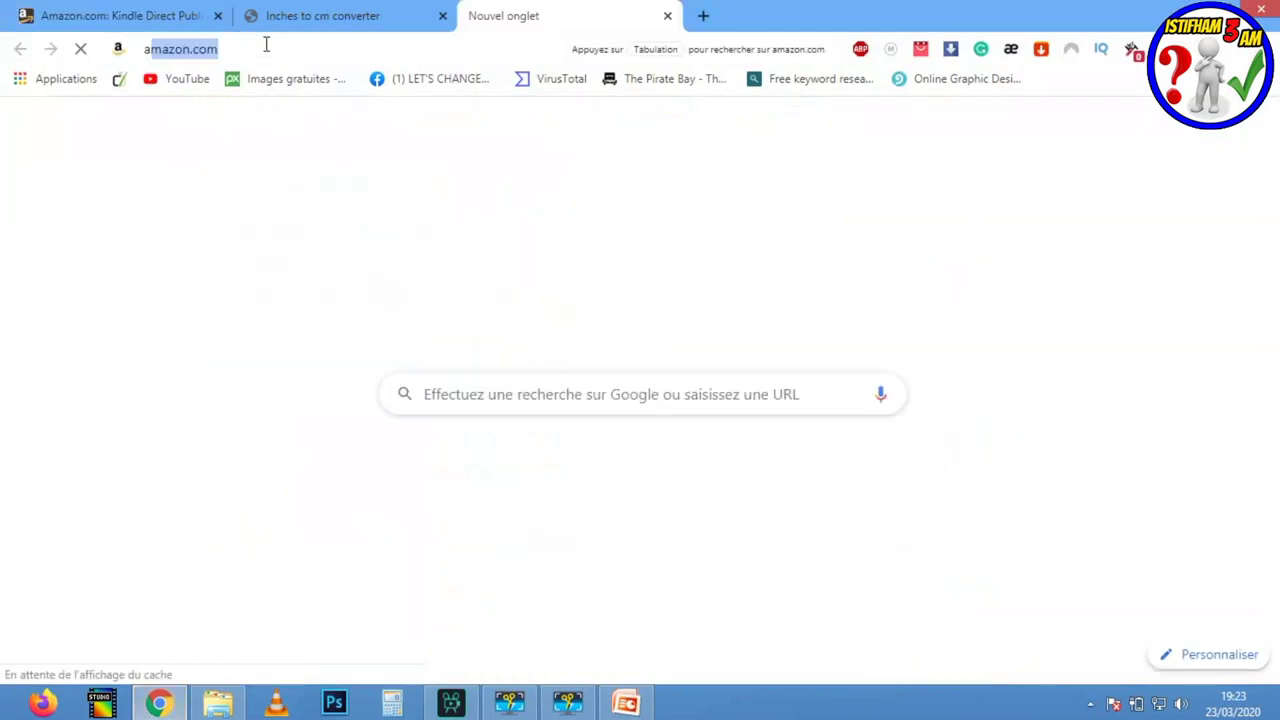
pyautogui.press('Return')
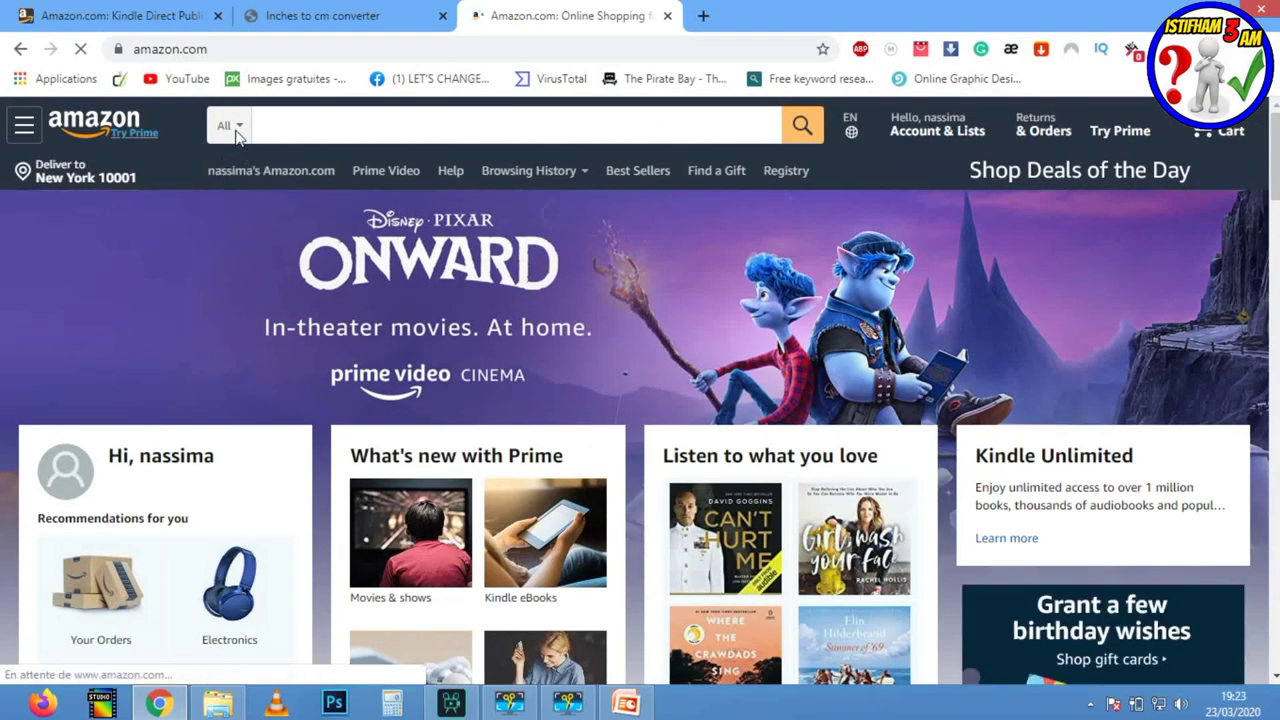
# Search Amazon for 'notebook dog'
pyautogui.click(236, 131)
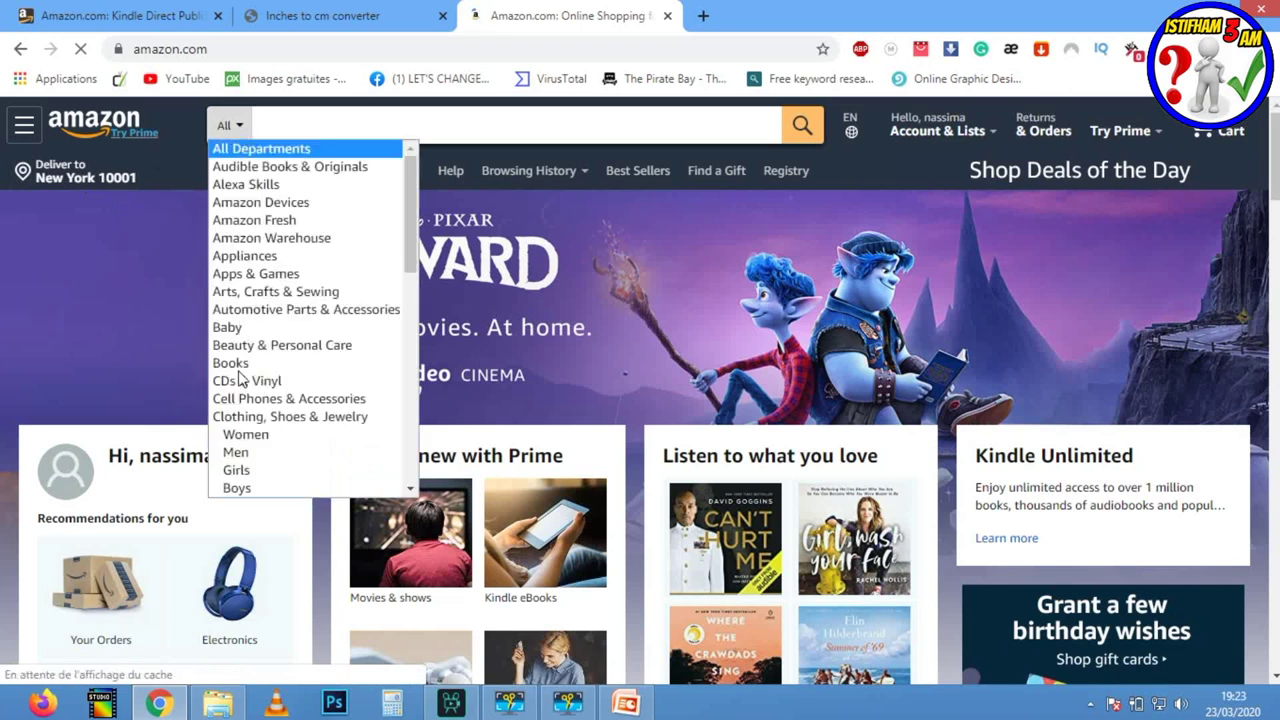
pyautogui.click(235, 363)
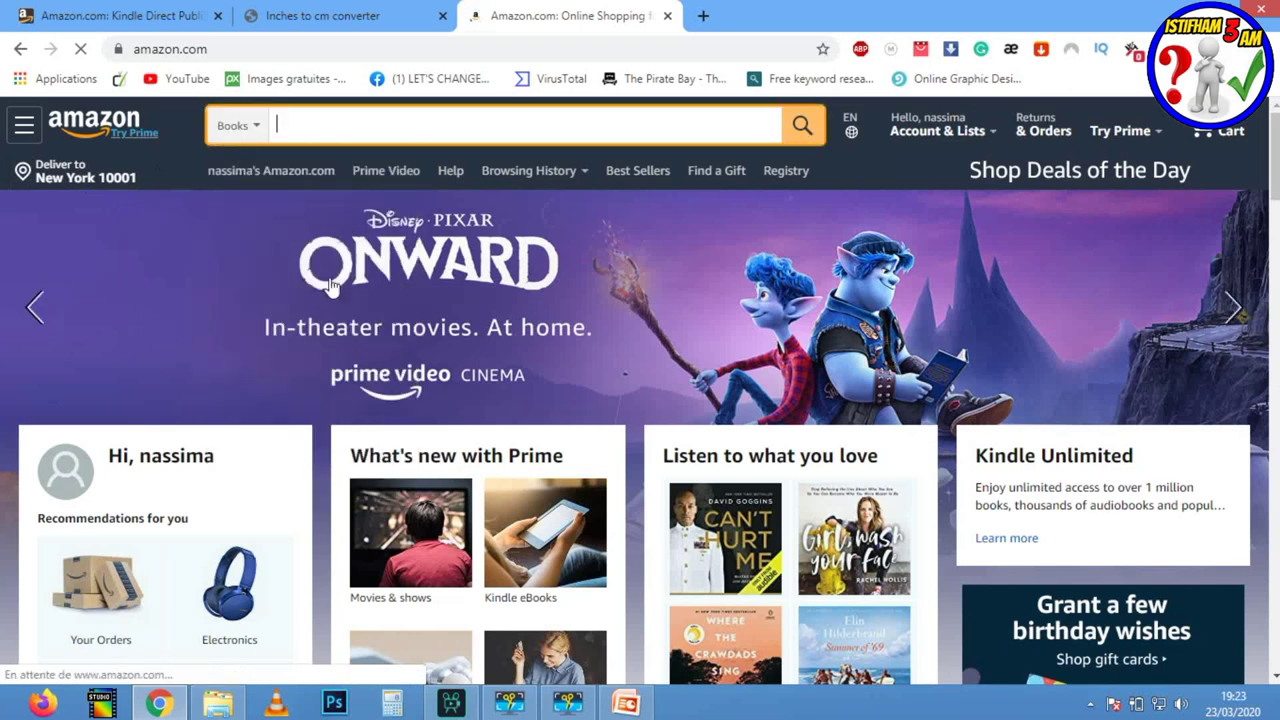
pyautogui.click(327, 132)
pyautogui.write('note')
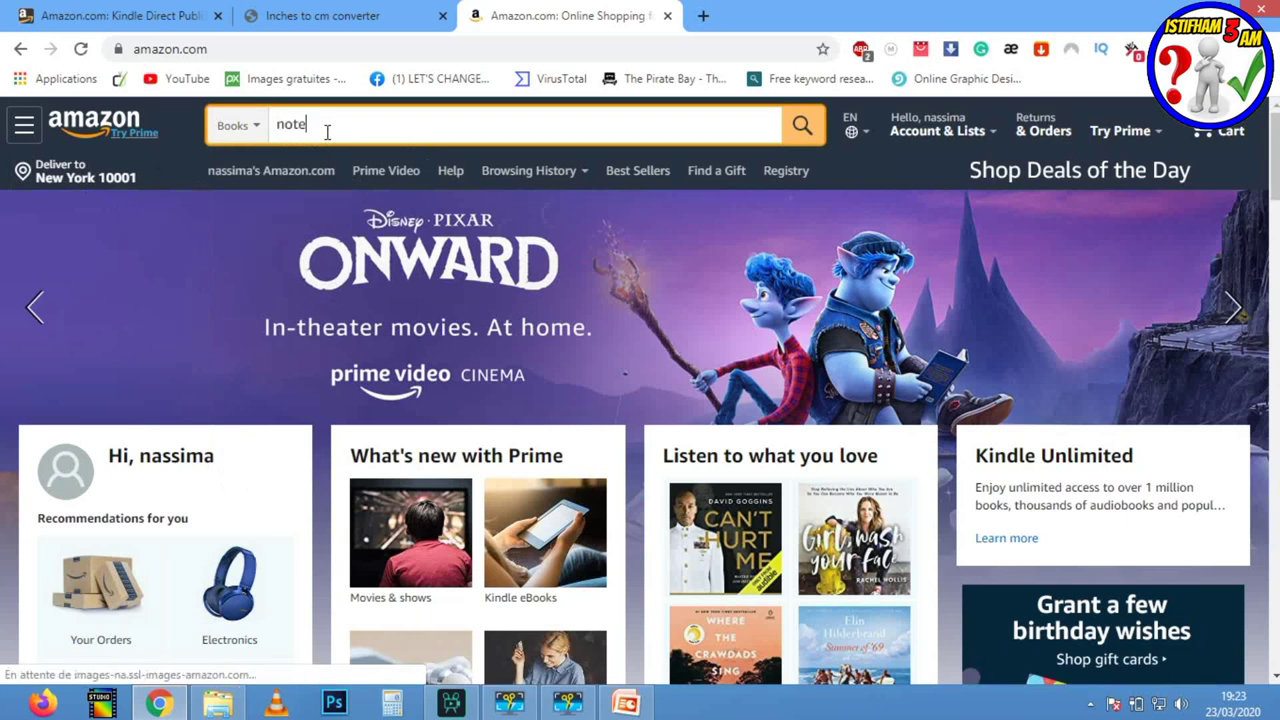
pyautogui.write('book ')
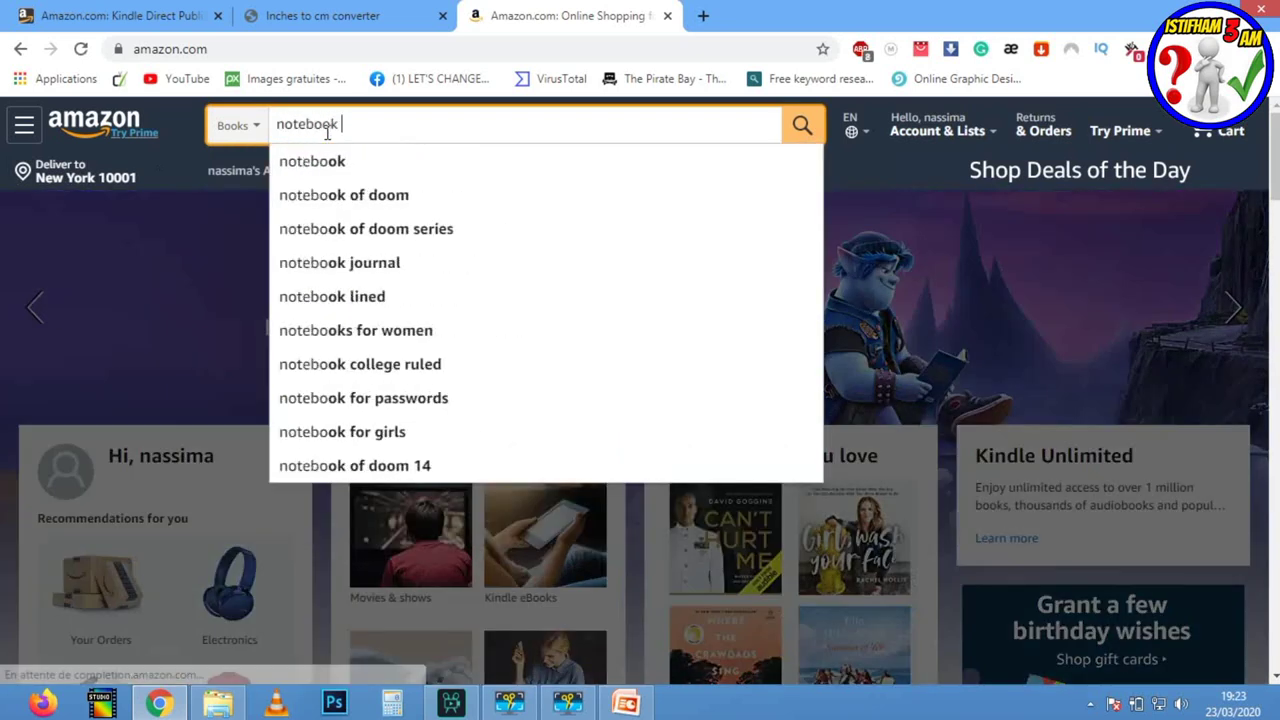
pyautogui.write('dog')
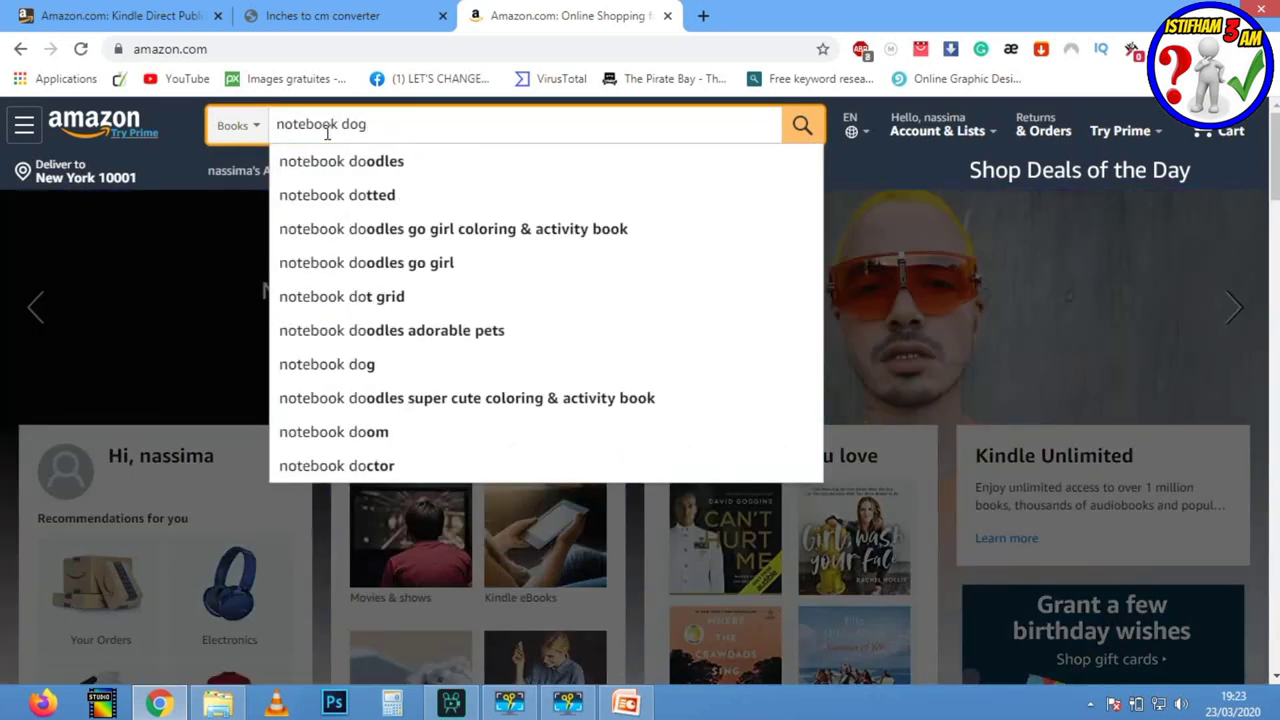
pyautogui.press('Return')
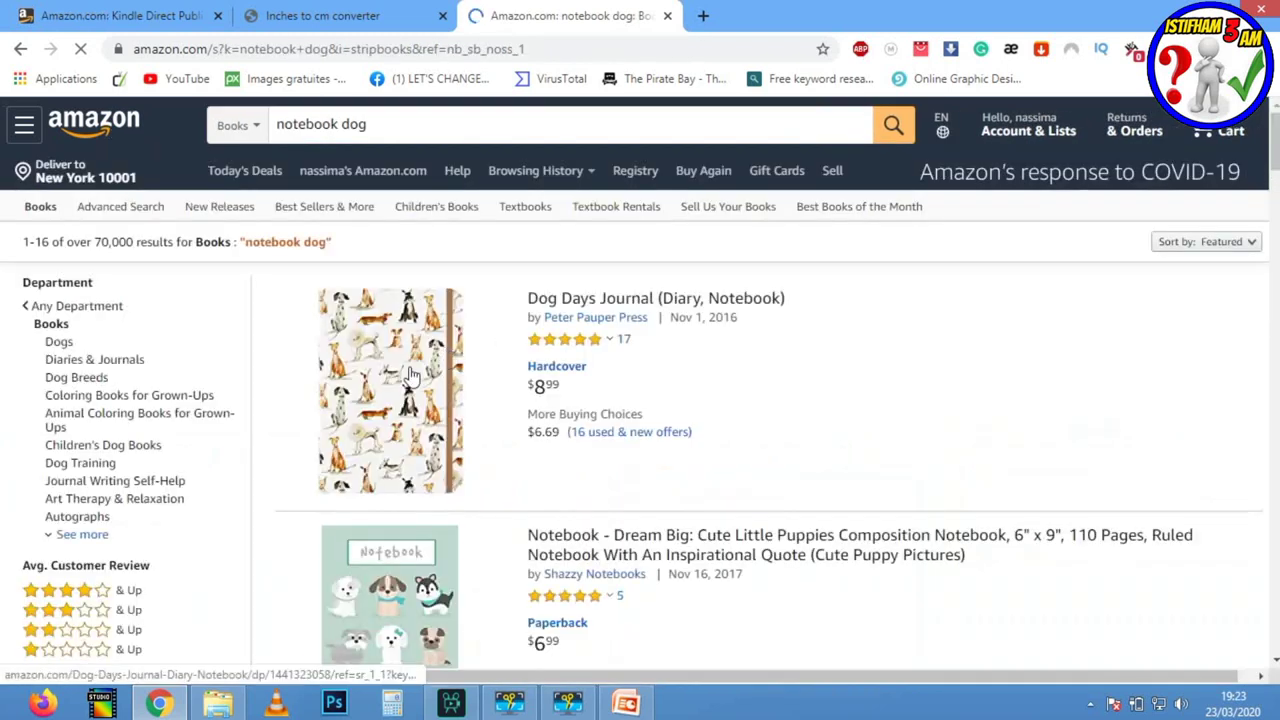
# Open a search result in a new tab and look over its page
pyautogui.rightClick(410, 375)
pyautogui.click(455, 17)
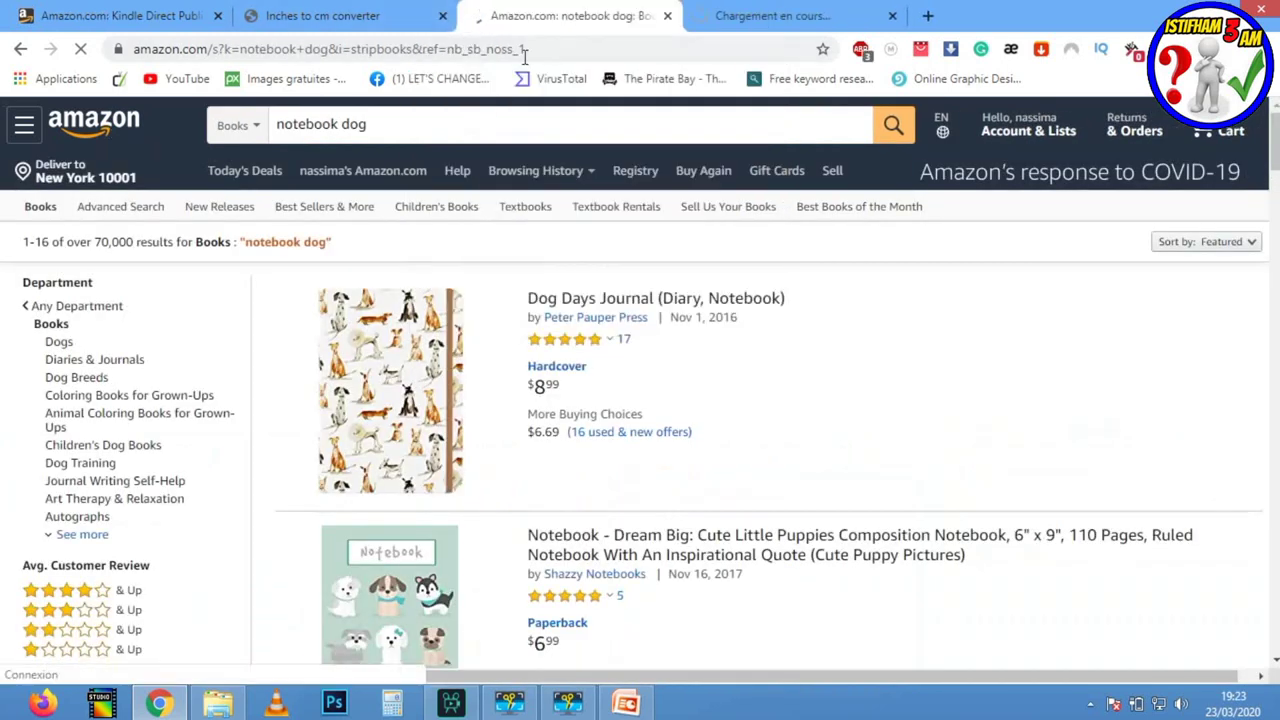
pyautogui.click(740, 15)
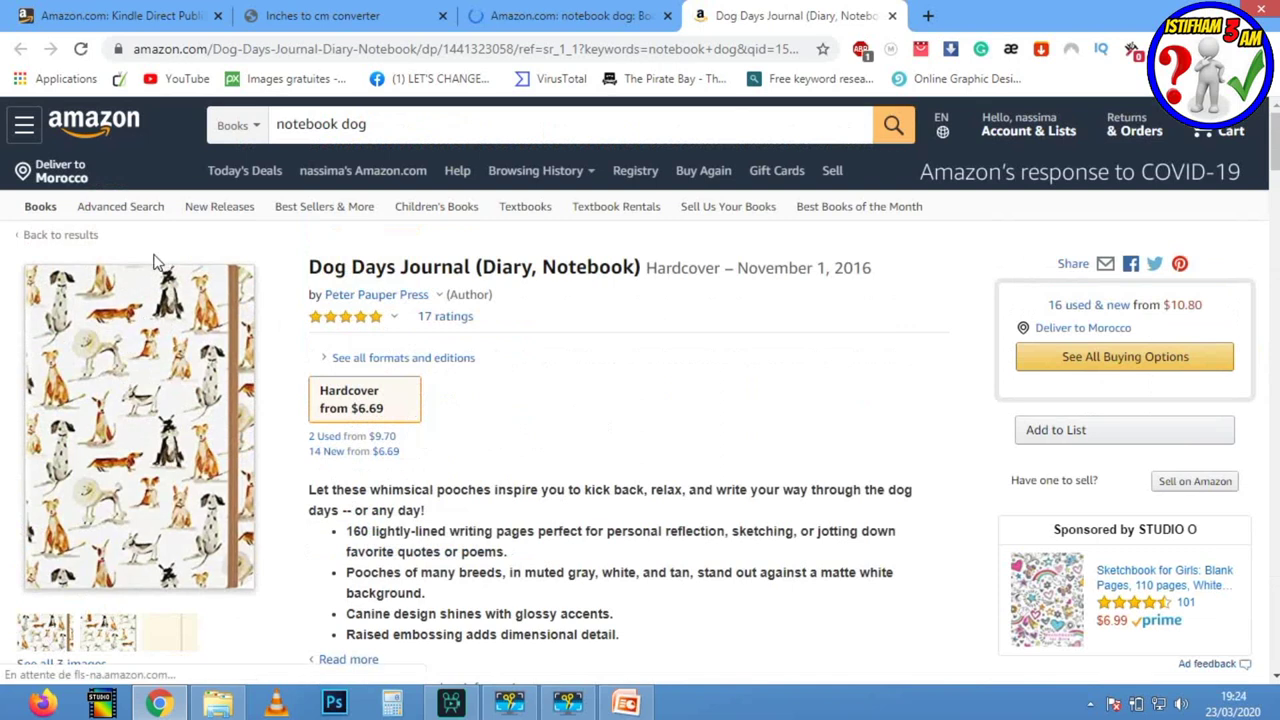
pyautogui.scroll(-2, 115, 390)
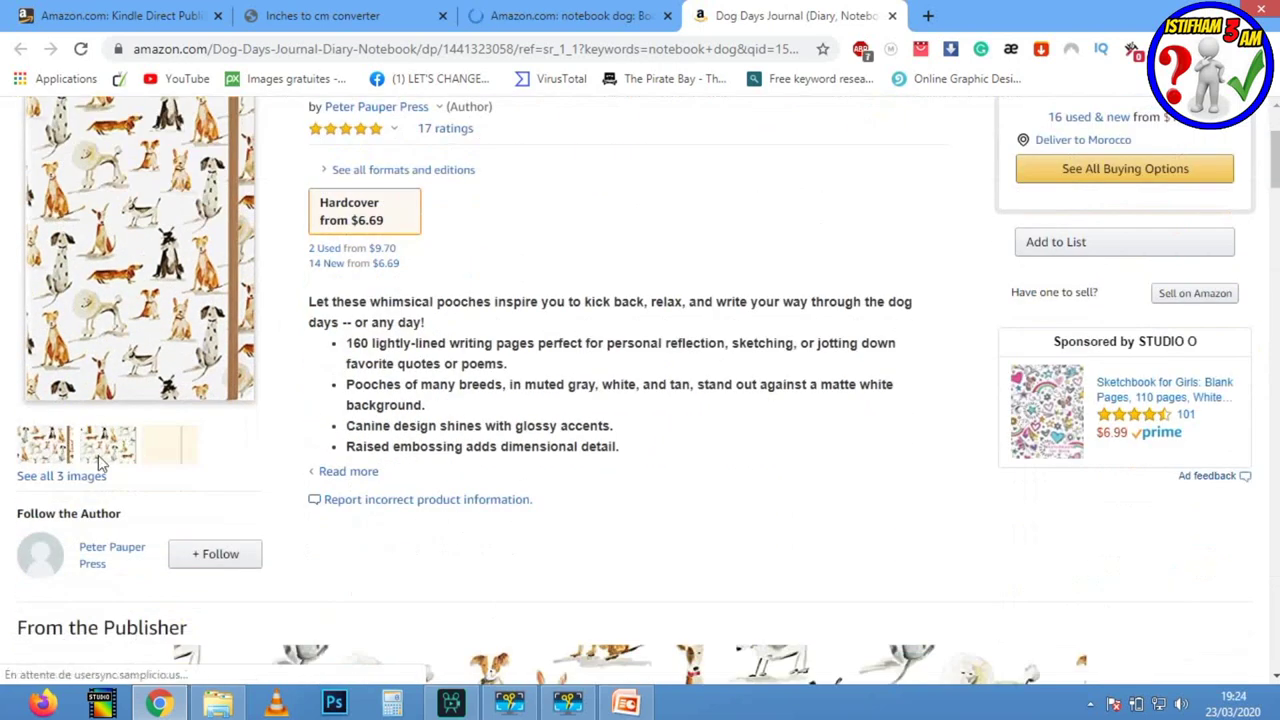
pyautogui.scroll(2, 108, 453)
pyautogui.scroll(1, 108, 453)
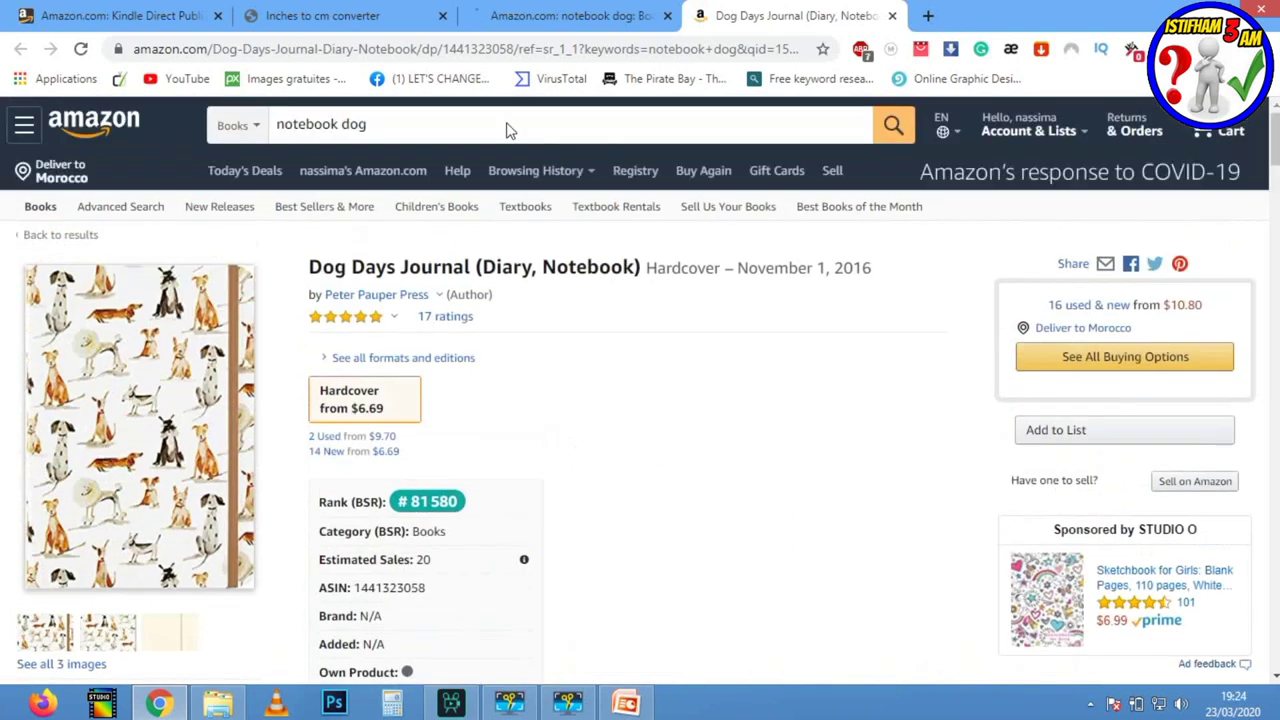
# Open Notebook - Dream Big in a new tab and start its Look Inside preview
pyautogui.click(585, 14)
pyautogui.scroll(-4, 403, 538)
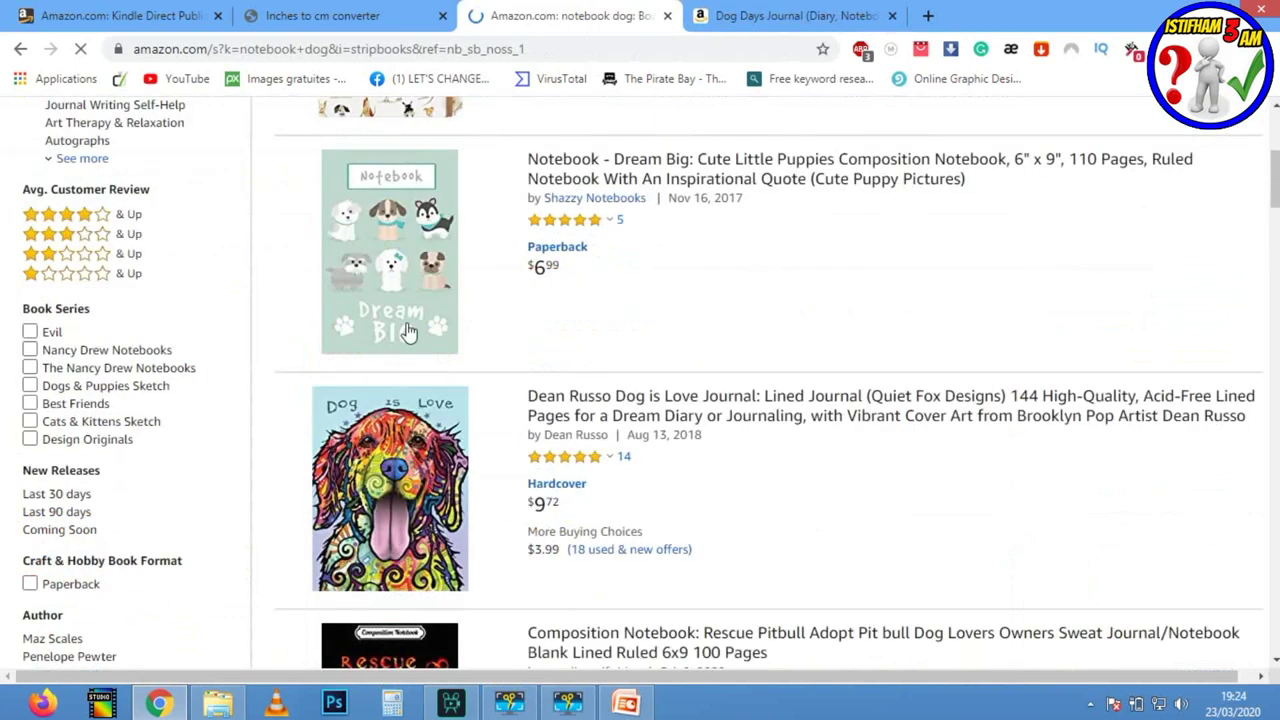
pyautogui.rightClick(406, 308)
pyautogui.click(584, 322)
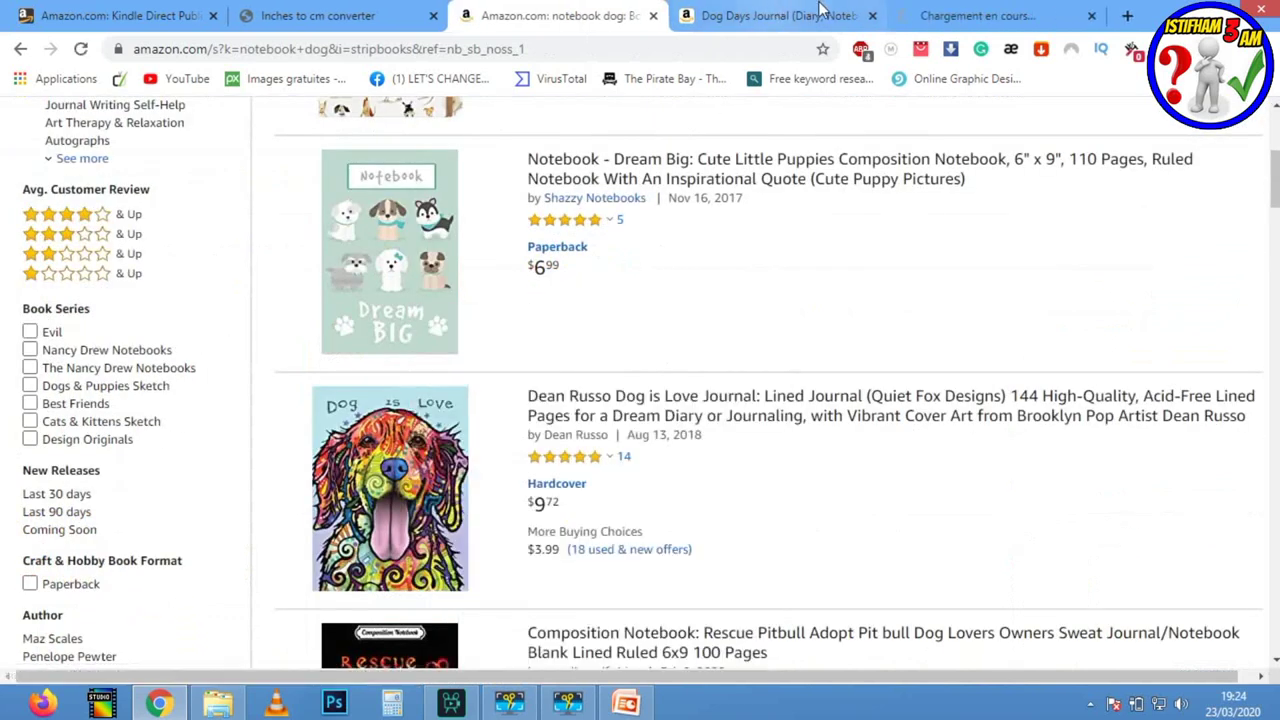
pyautogui.click(986, 15)
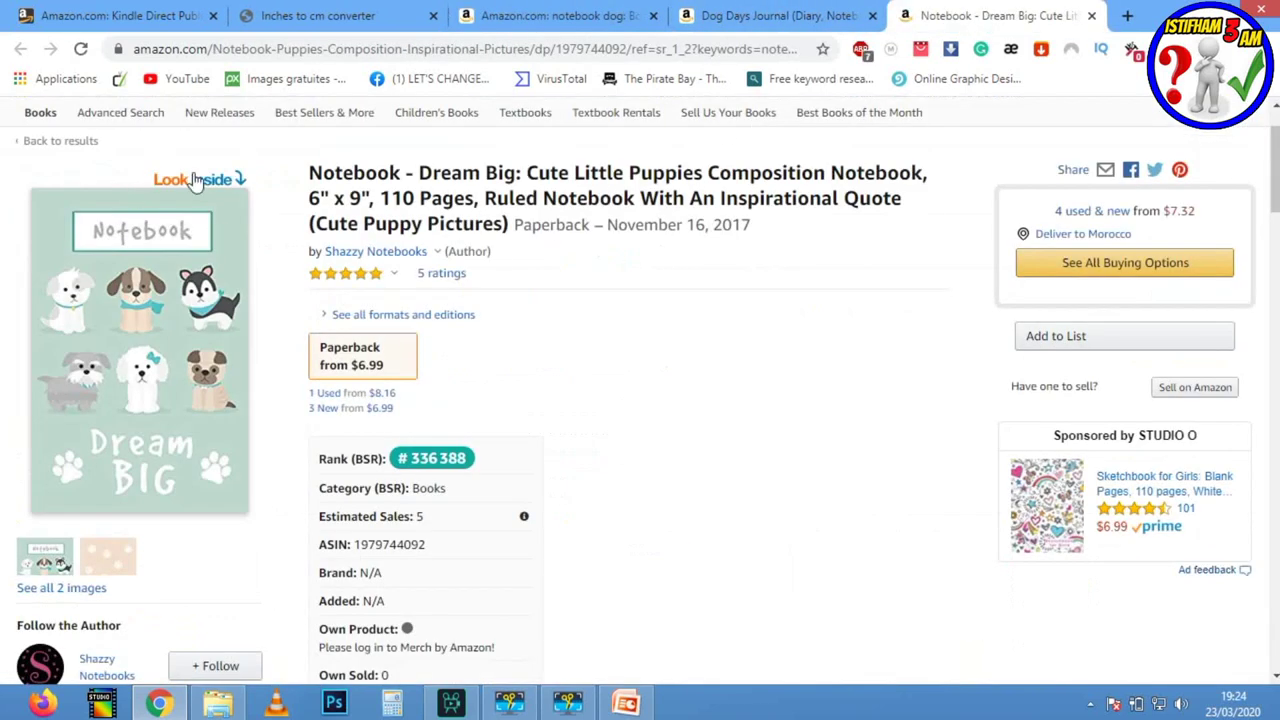
pyautogui.click(199, 180)
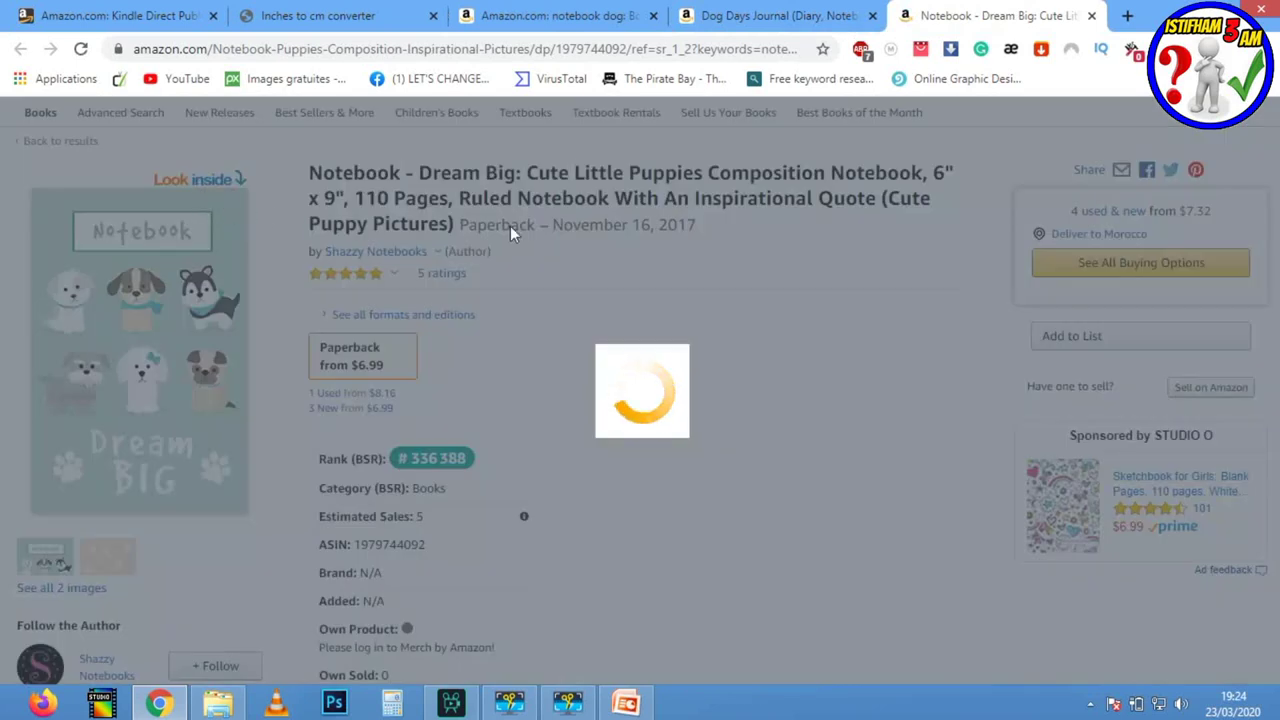
# Scroll through the Dream Big notebook's lined interior pages, then return to the presentation
pyautogui.scroll(-3, 780, 355)
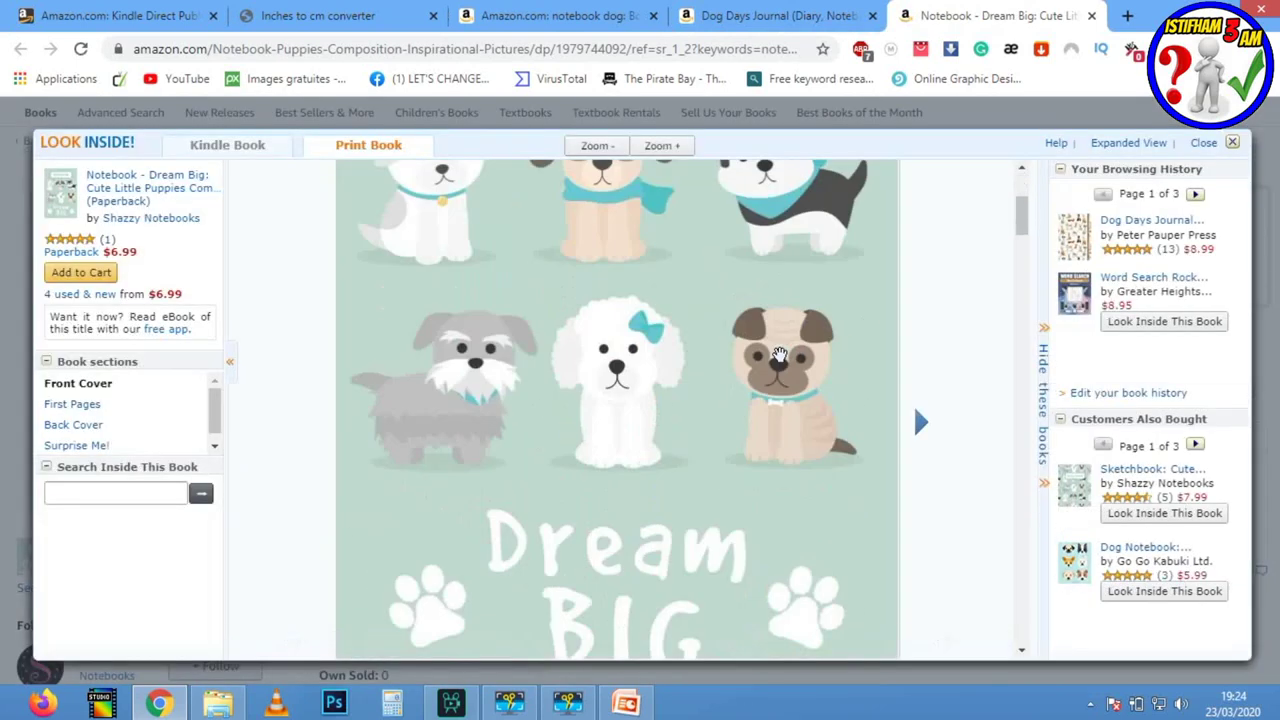
pyautogui.scroll(-4, 775, 360)
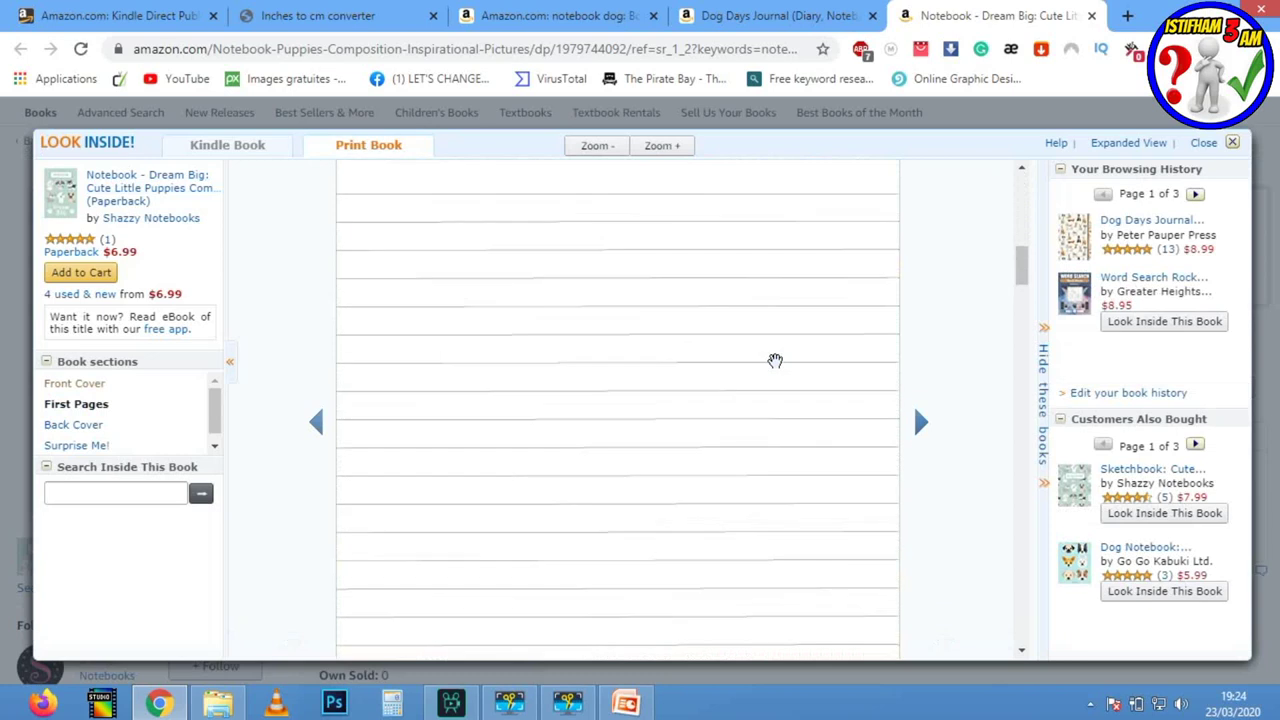
pyautogui.scroll(-3, 800, 408)
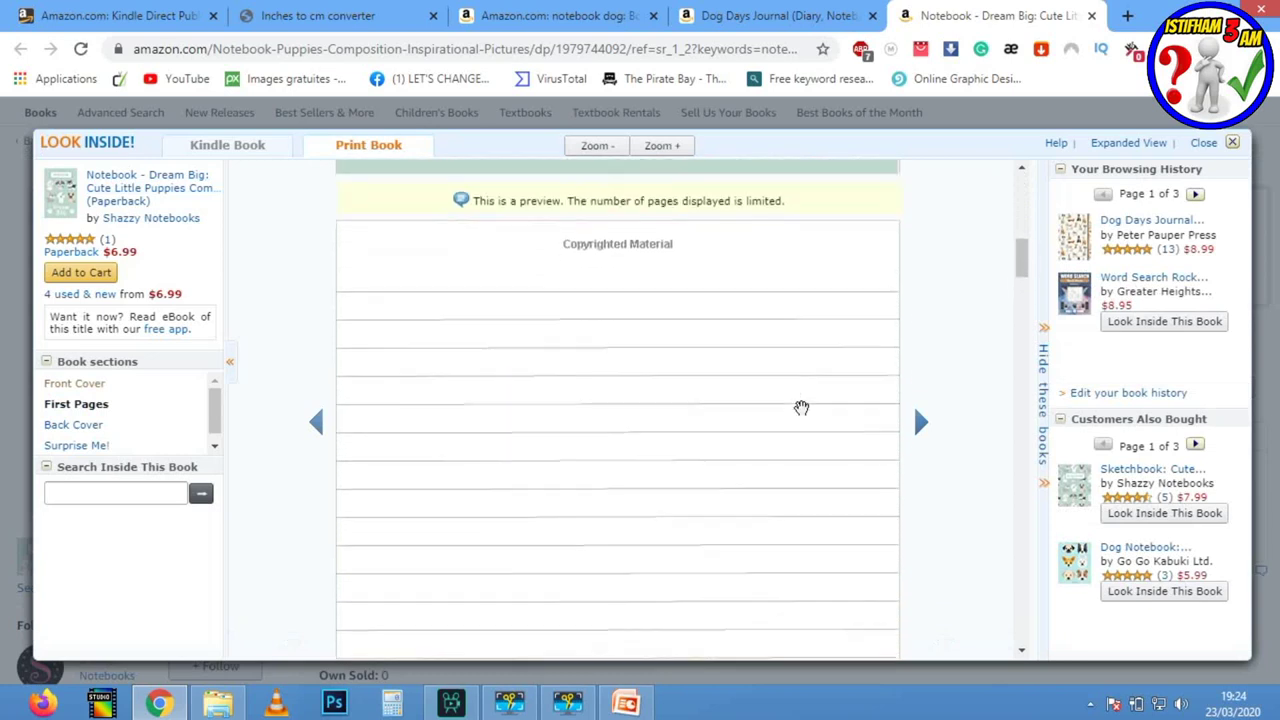
pyautogui.scroll(-3, 798, 412)
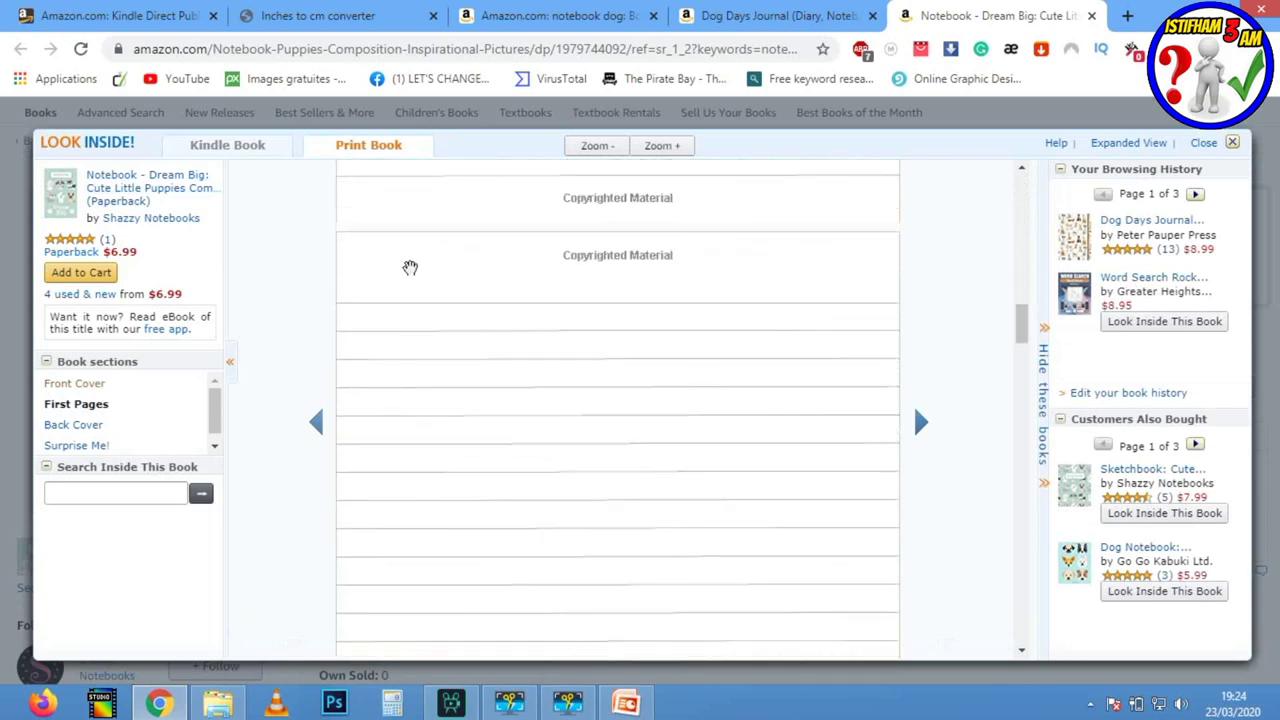
pyautogui.scroll(3, 597, 314)
pyautogui.scroll(3, 585, 370)
pyautogui.scroll(2, 585, 370)
pyautogui.scroll(3, 740, 356)
pyautogui.scroll(-1, 737, 360)
pyautogui.scroll(-2, 737, 360)
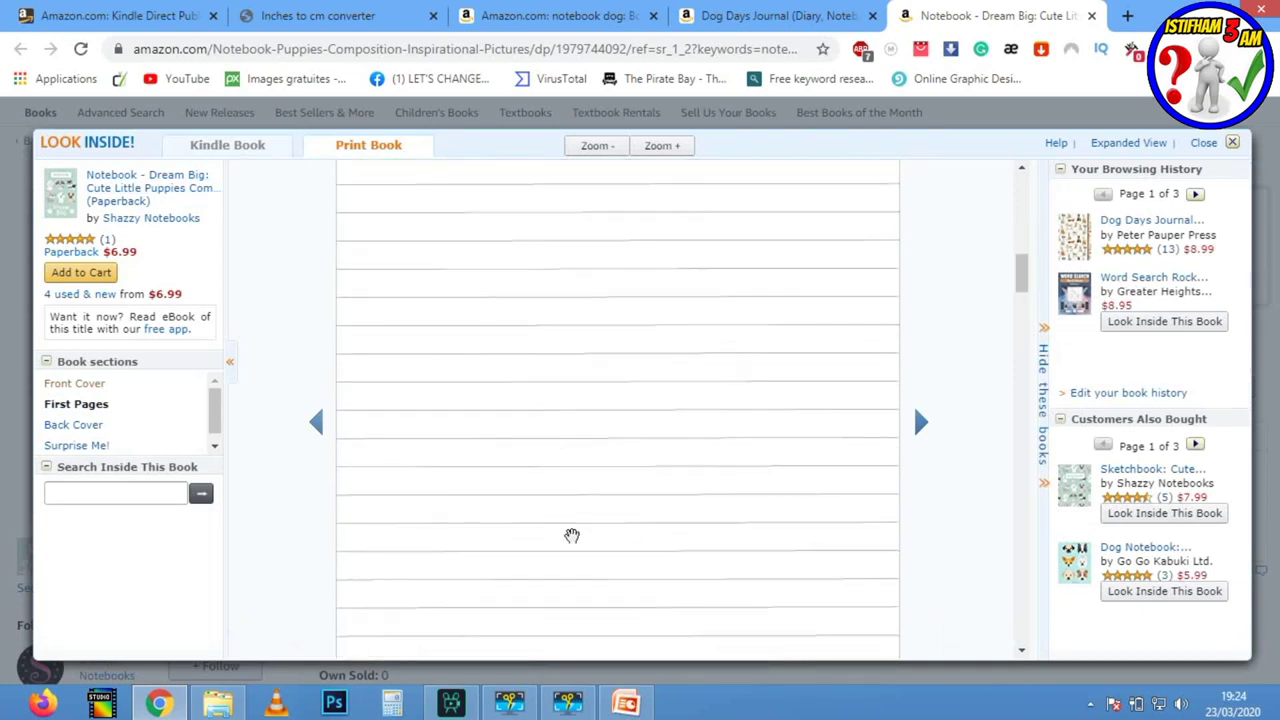
pyautogui.click(642, 707)
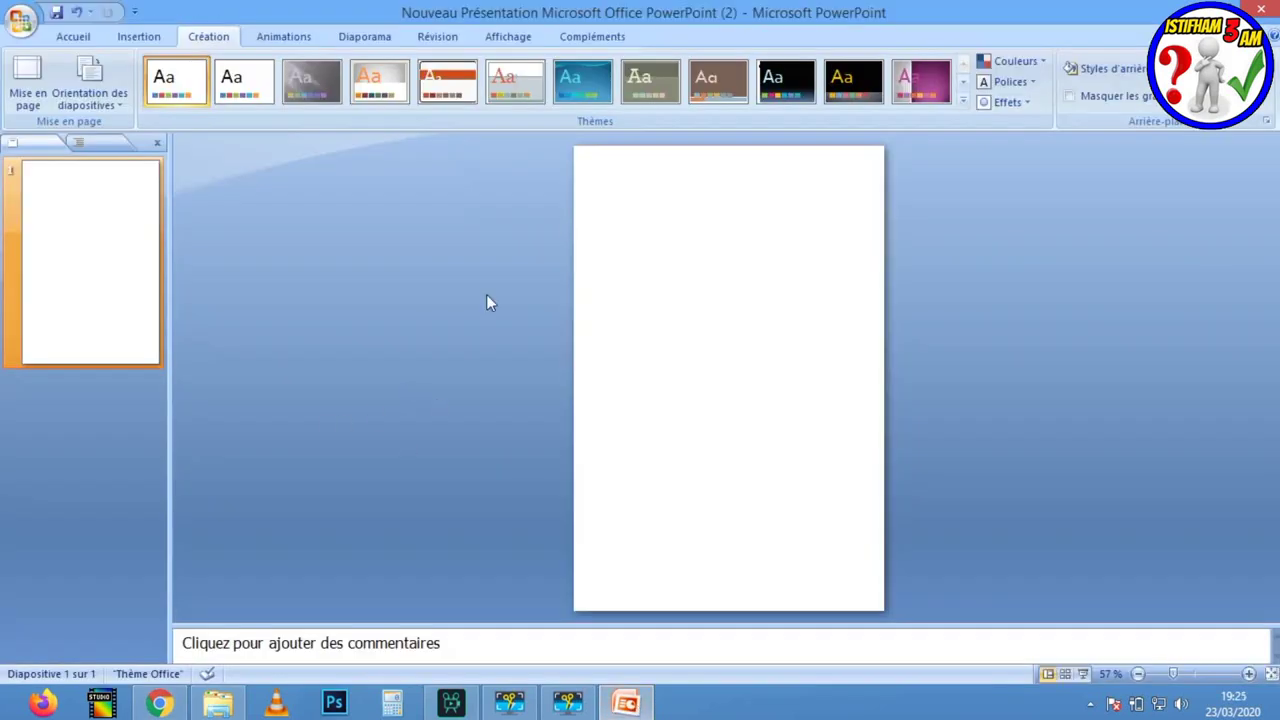
# Turn on the Quadrillage grid and zoom the slide view to 95%
pyautogui.click(81, 38)
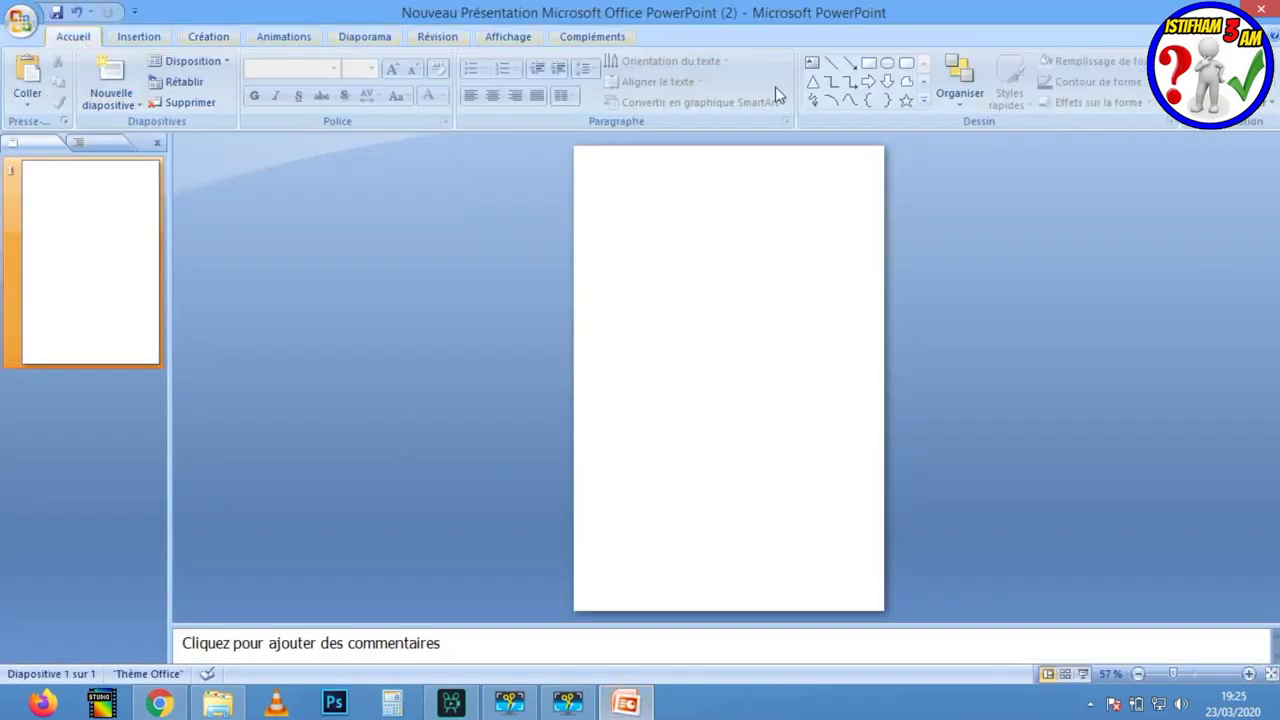
pyautogui.click(831, 67)
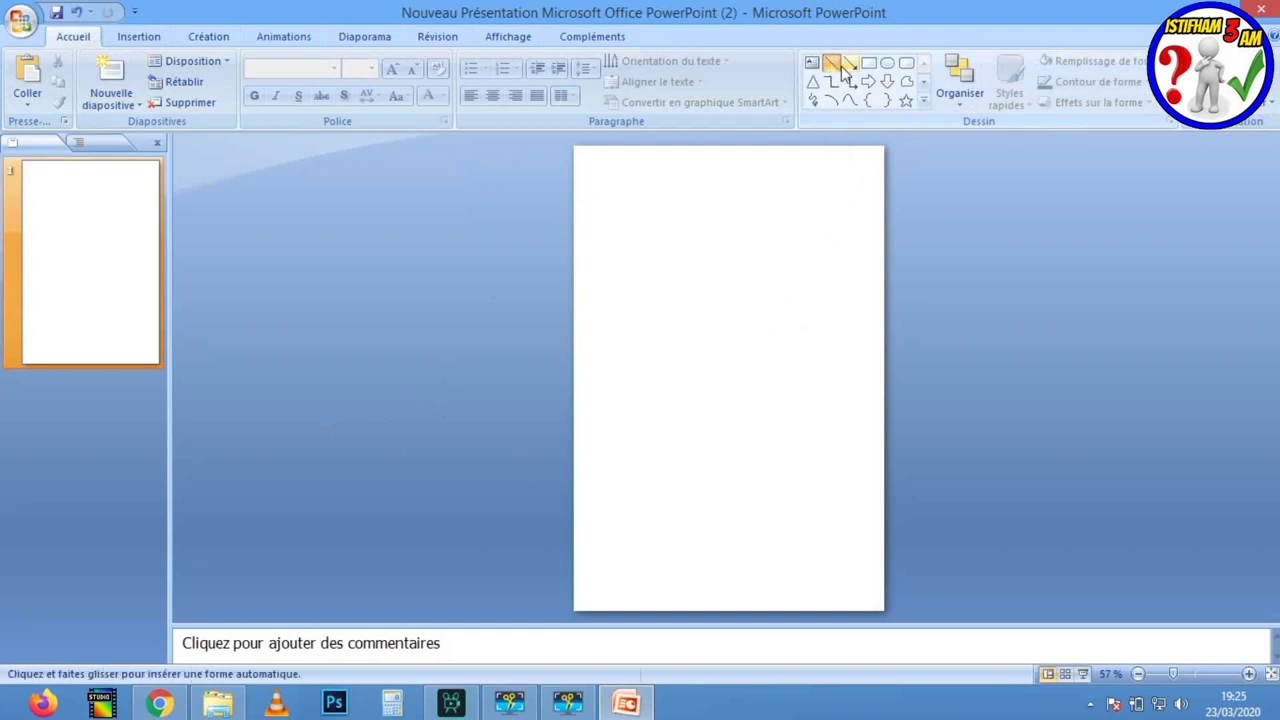
pyautogui.click(500, 40)
pyautogui.click(484, 83)
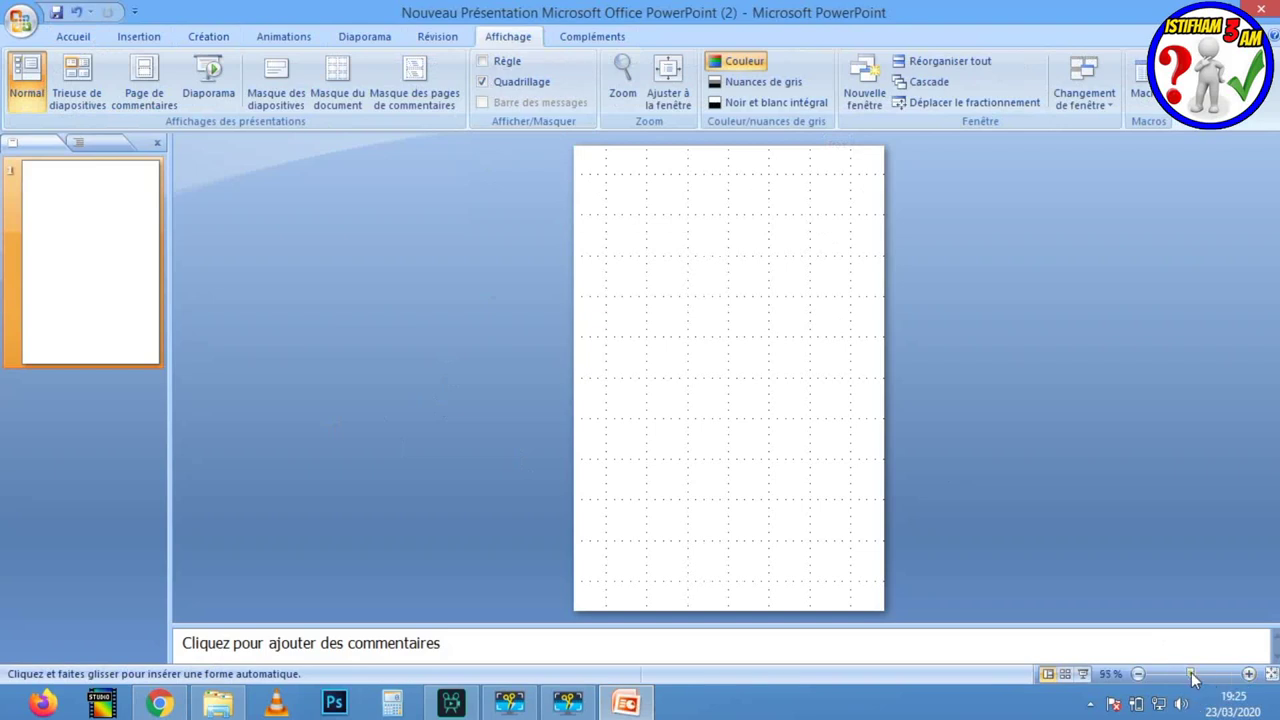
pyautogui.moveTo(1173, 674); pyautogui.dragTo(1191, 674)
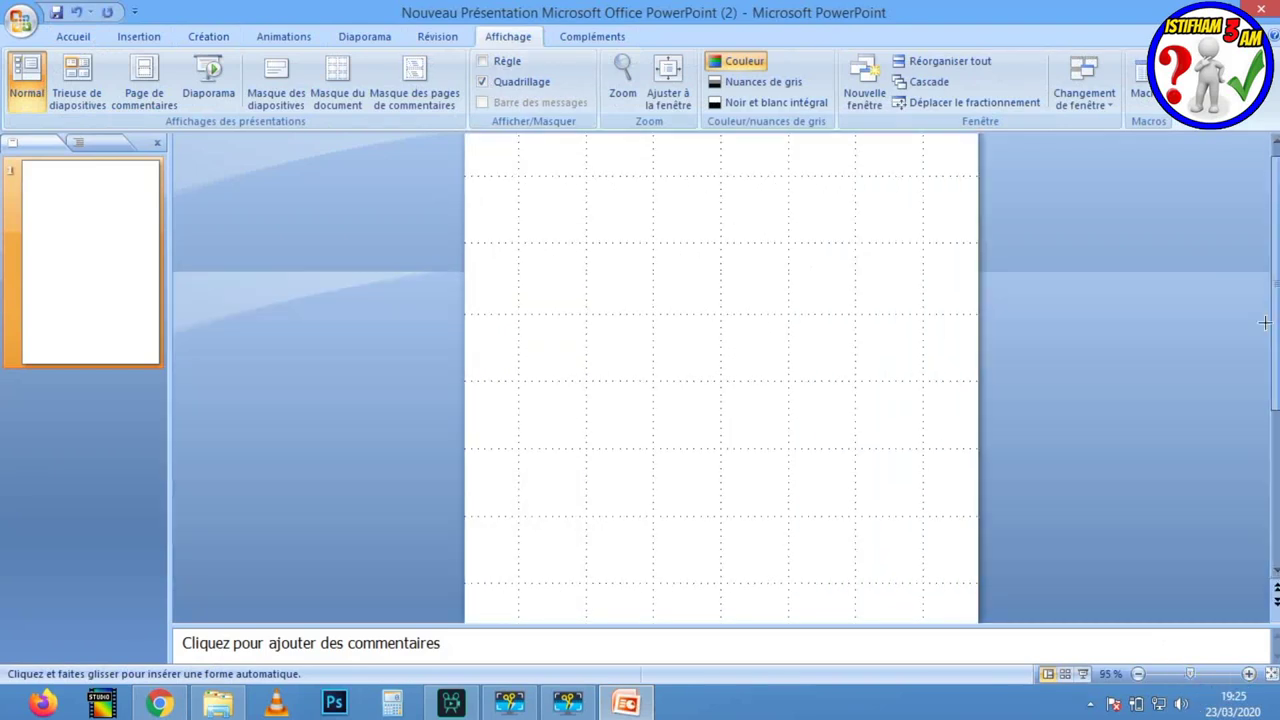
pyautogui.scroll(1, 906, 294)
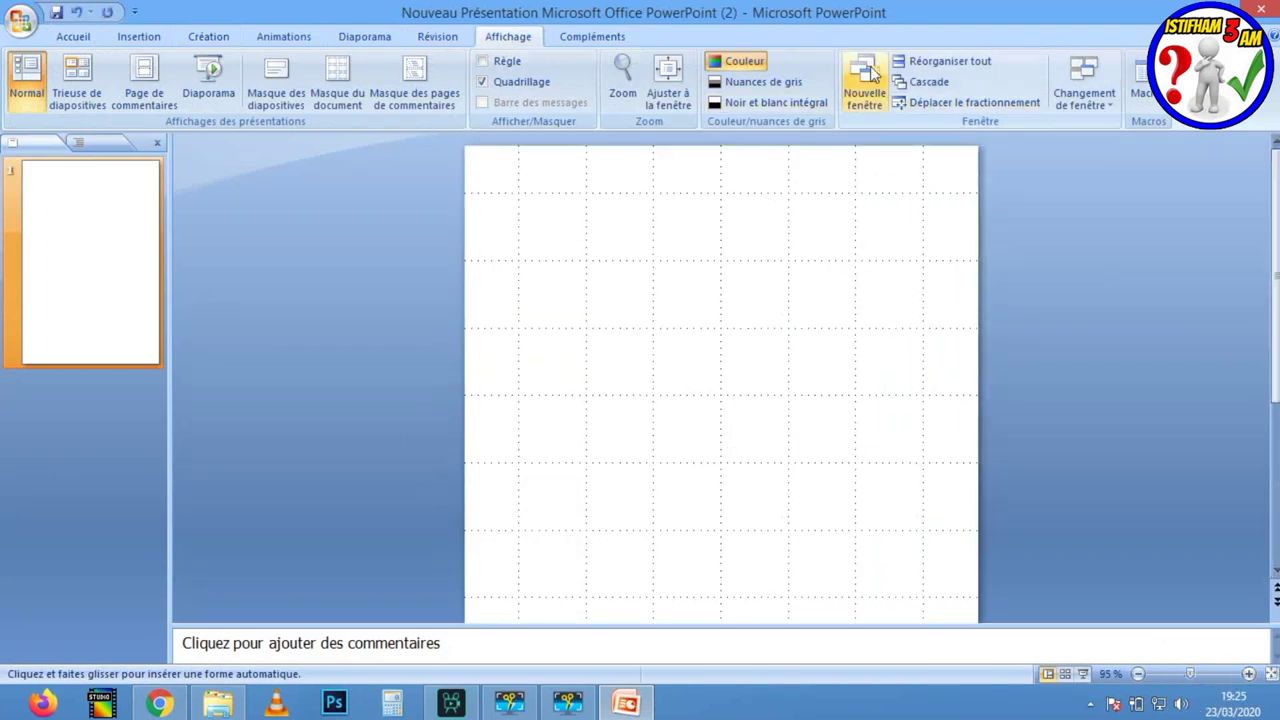
pyautogui.click(76, 38)
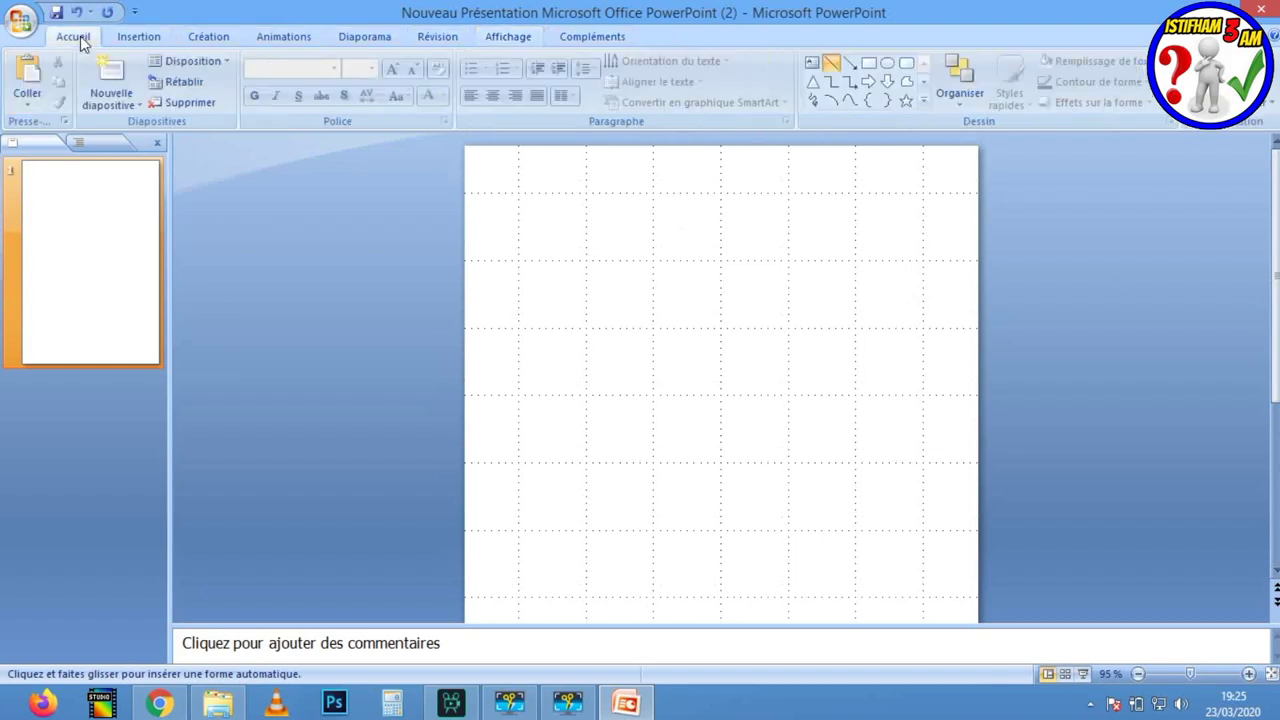
# Draw a short horizontal line near the top of the slide
pyautogui.click(832, 64)
pyautogui.moveTo(522, 196); pyautogui.dragTo(652, 197)
pyautogui.moveTo(652, 197); pyautogui.dragTo(655, 197)
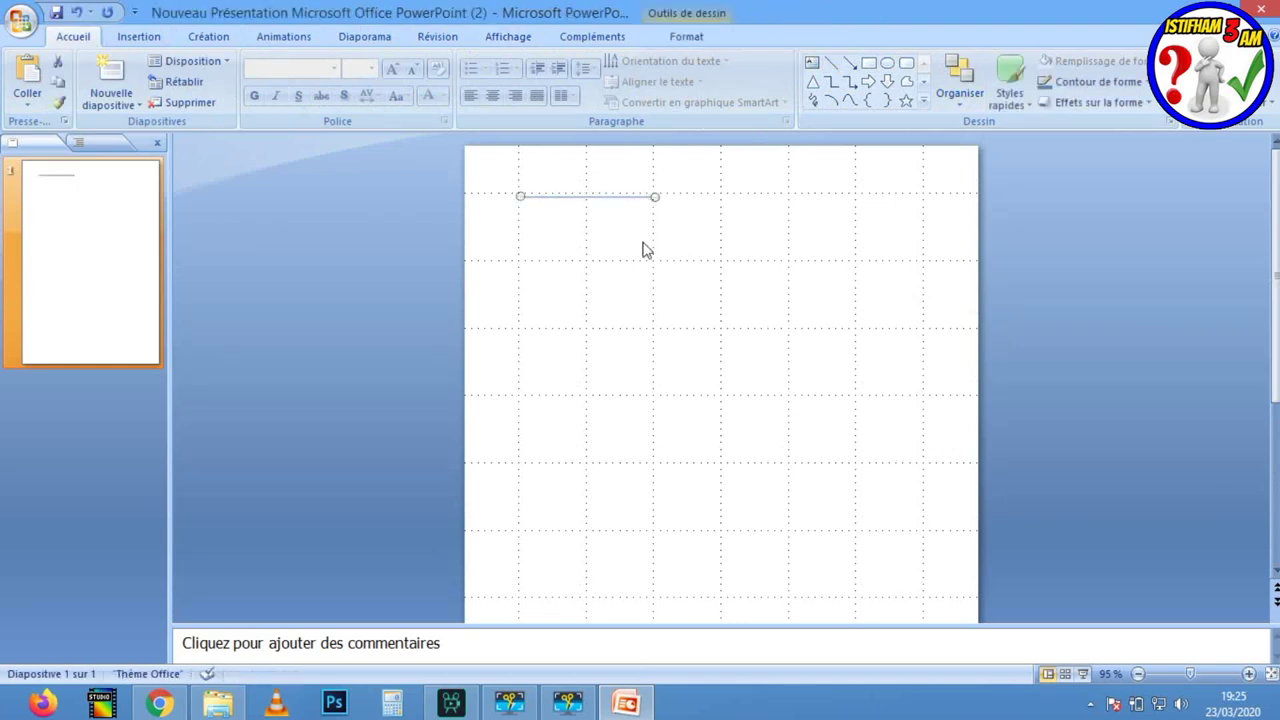
pyautogui.click(519, 240)
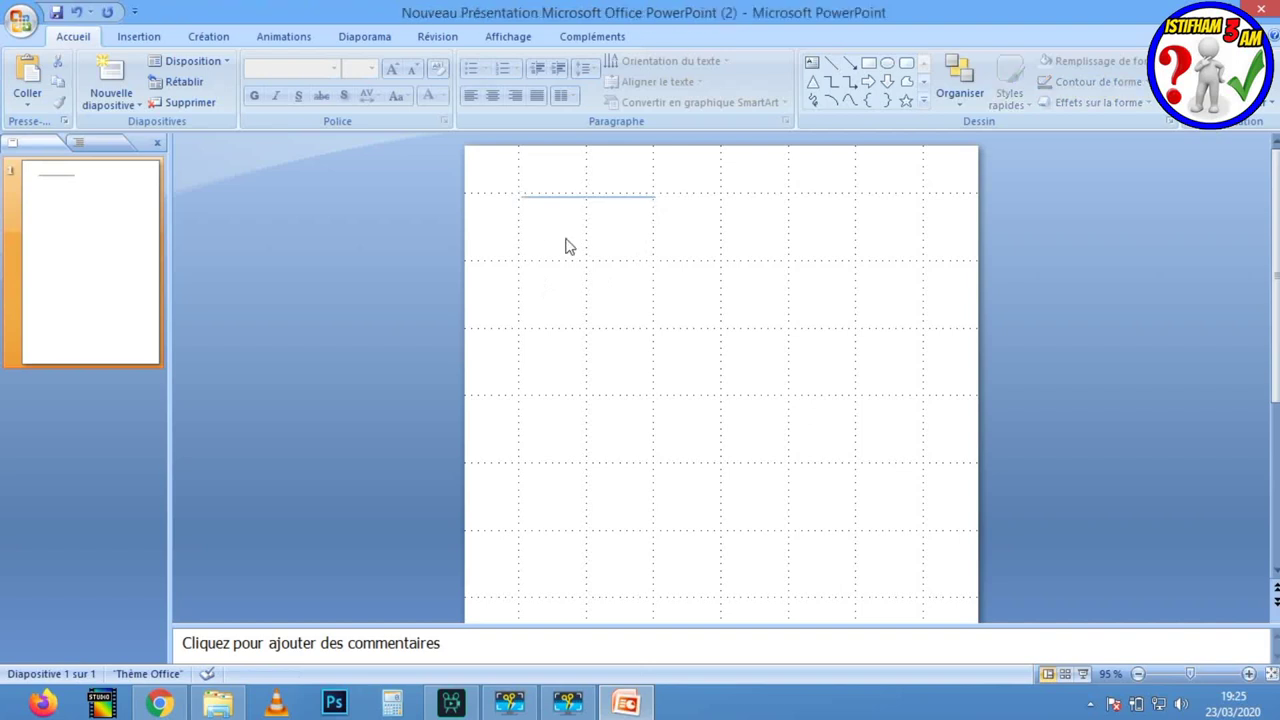
# Draw three evenly spaced full-width lines below it and select all three
pyautogui.click(832, 64)
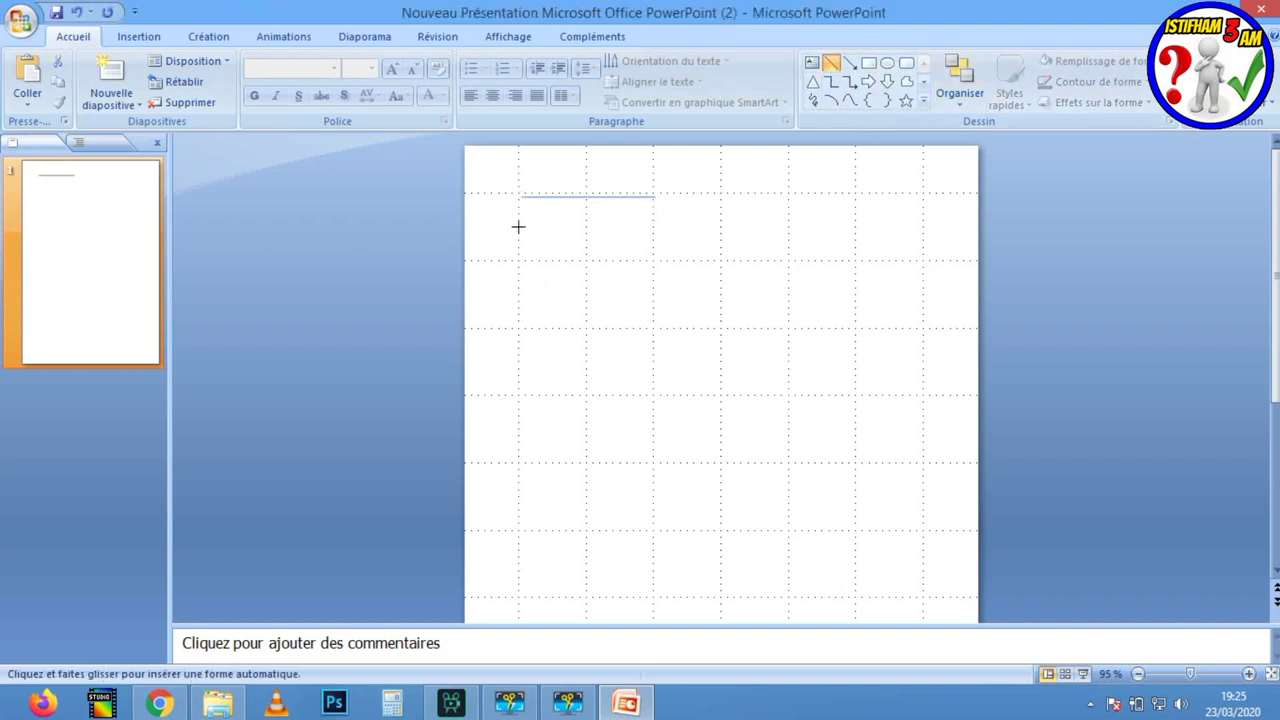
pyautogui.moveTo(521, 225); pyautogui.dragTo(926, 226)
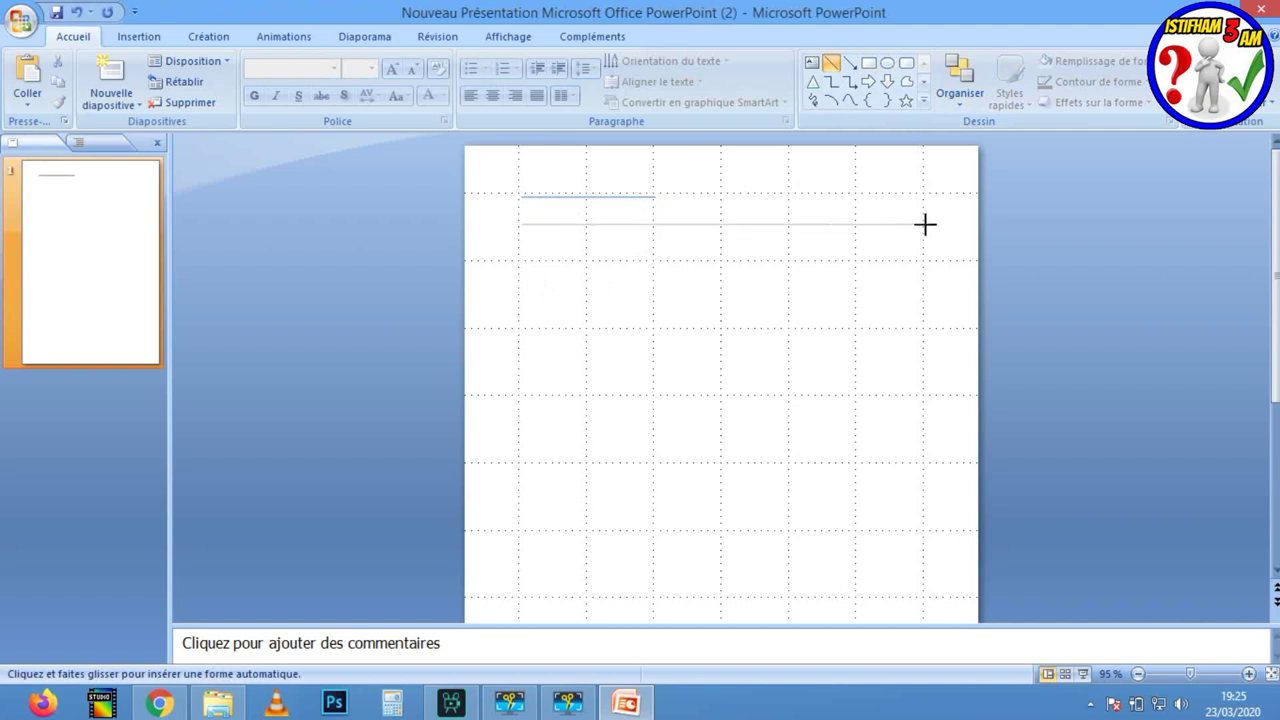
pyautogui.moveTo(922, 224); pyautogui.dragTo(922, 224)
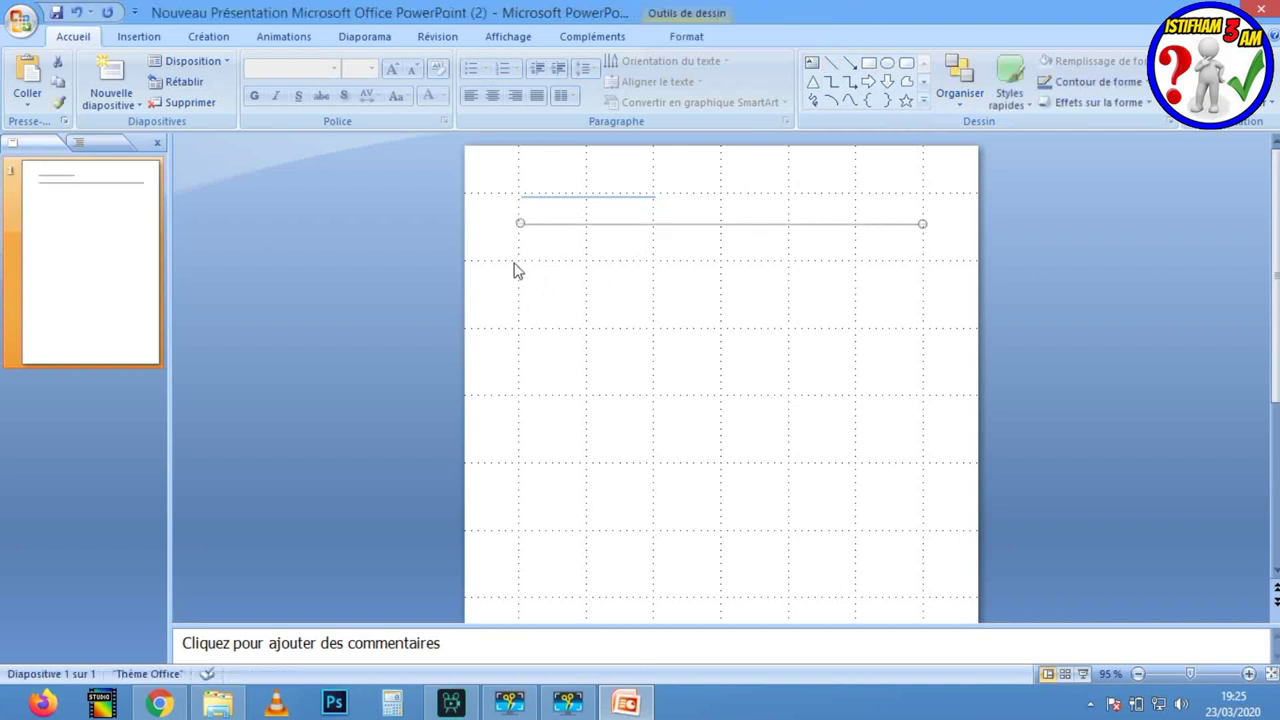
pyautogui.click(831, 62)
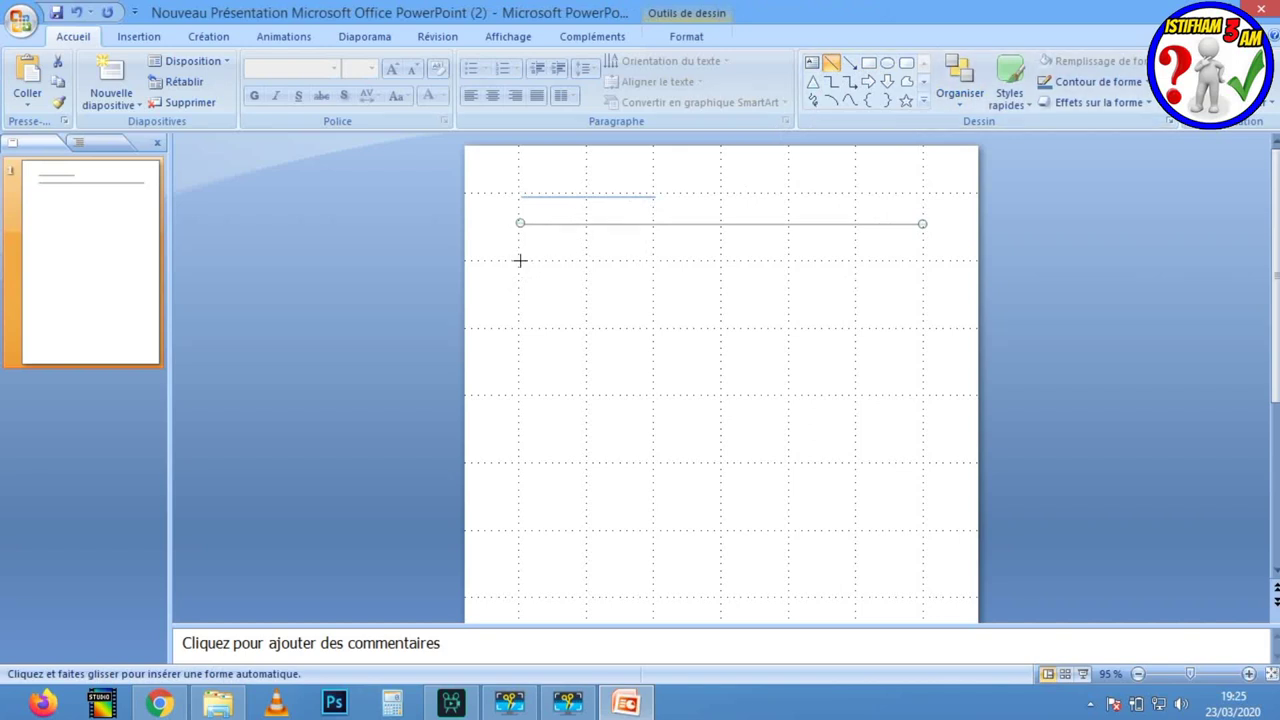
pyautogui.moveTo(518, 255); pyautogui.dragTo(922, 255)
pyautogui.moveTo(922, 255); pyautogui.dragTo(922, 257)
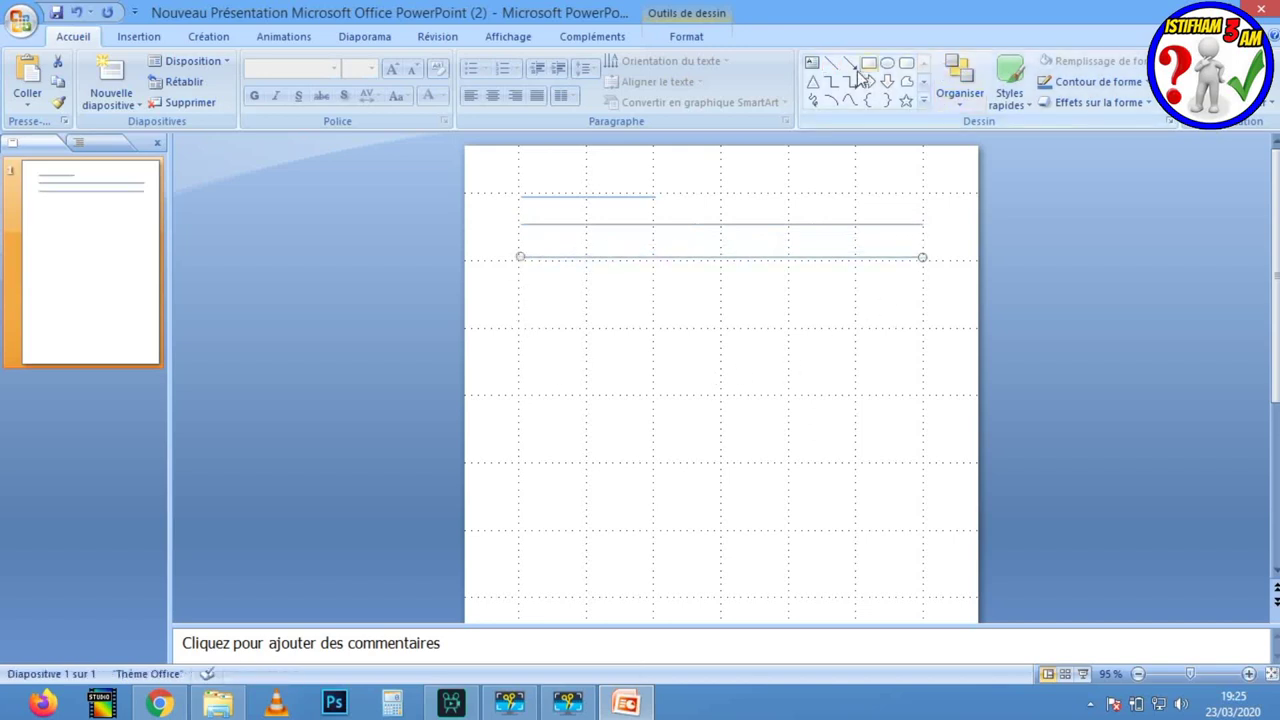
pyautogui.click(834, 66)
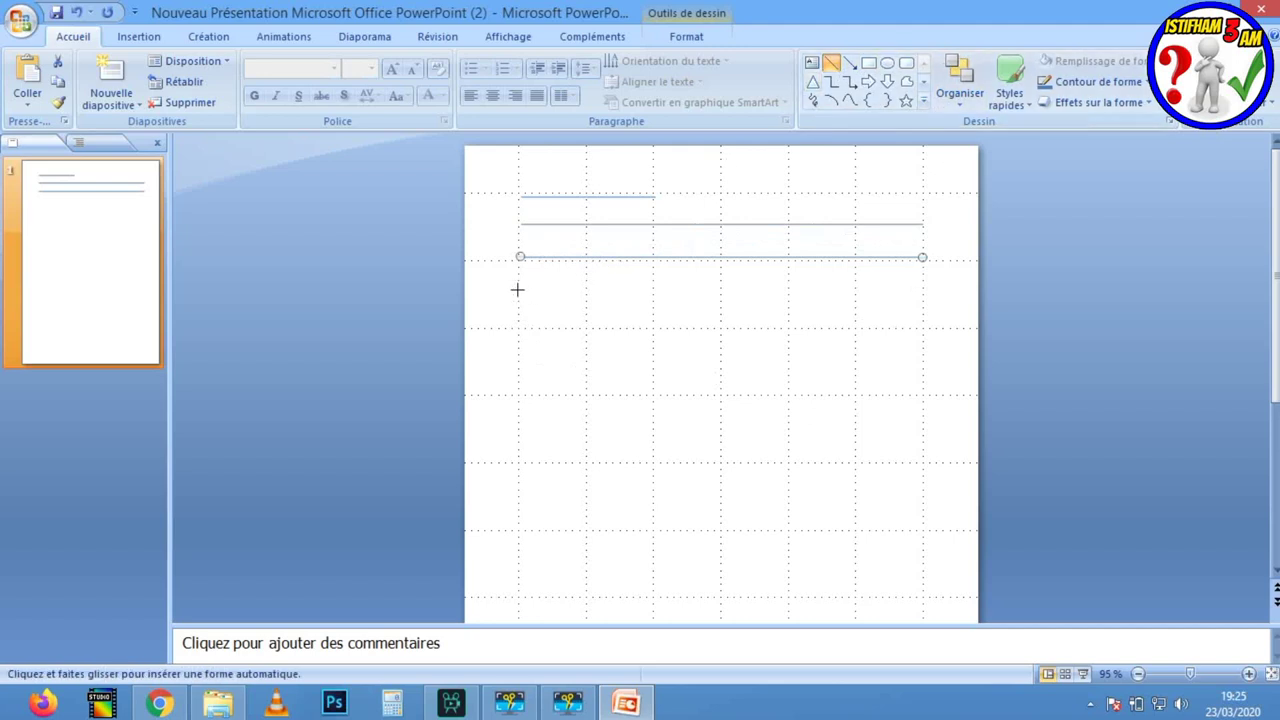
pyautogui.moveTo(519, 287); pyautogui.dragTo(922, 288)
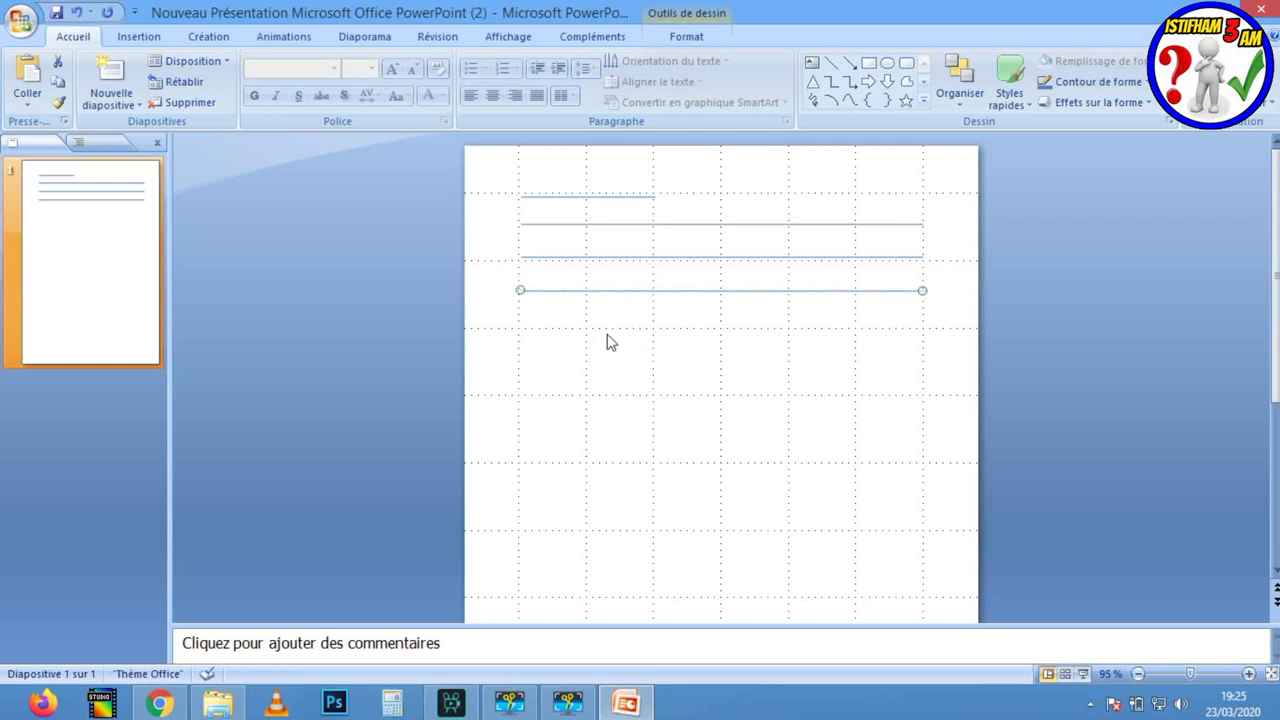
pyautogui.click(580, 337)
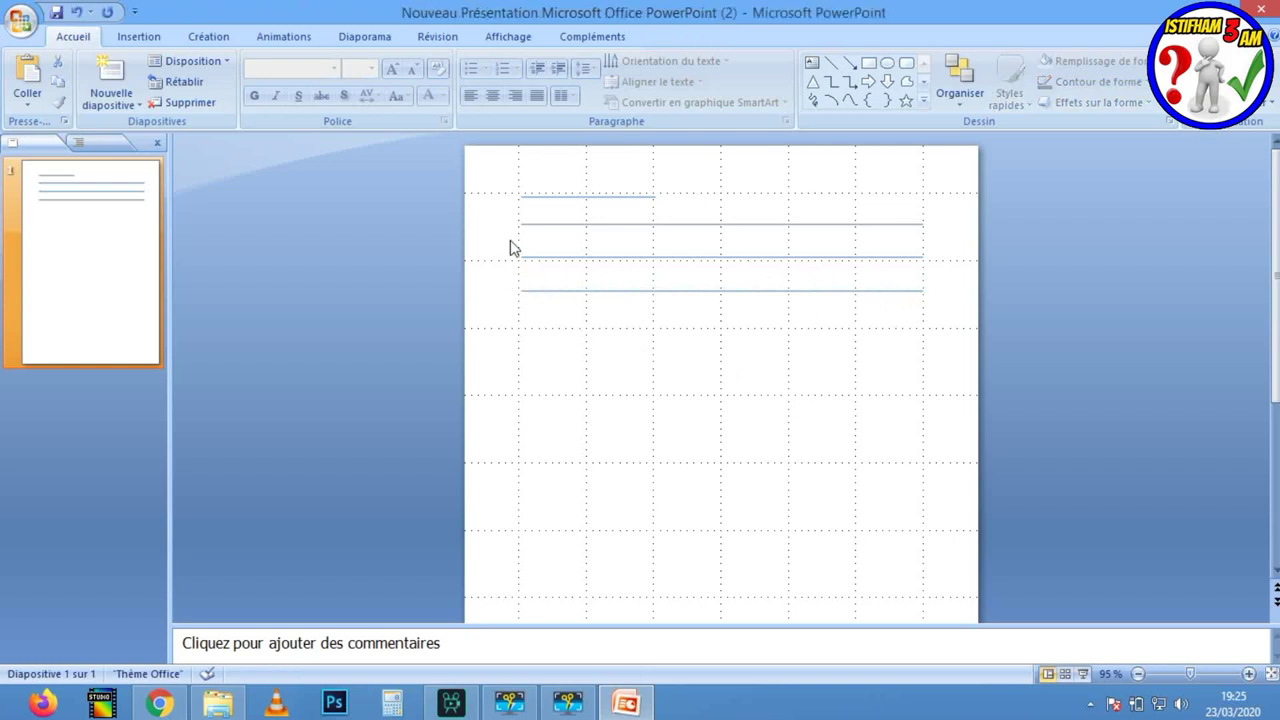
pyautogui.moveTo(497, 230); pyautogui.dragTo(958, 314)
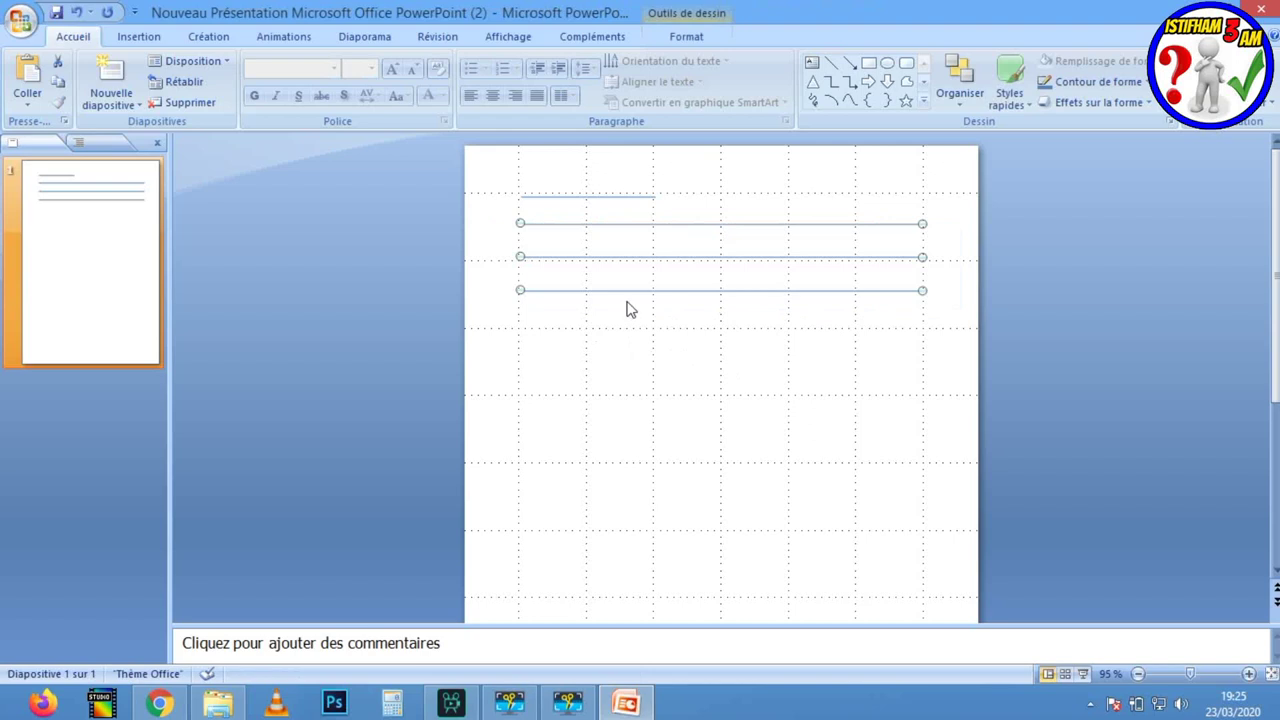
# Paste two copies of the three-line set and align them below the existing lines
pyautogui.hotkey('ctrl', 'c')
pyautogui.hotkey('ctrl', 'v')
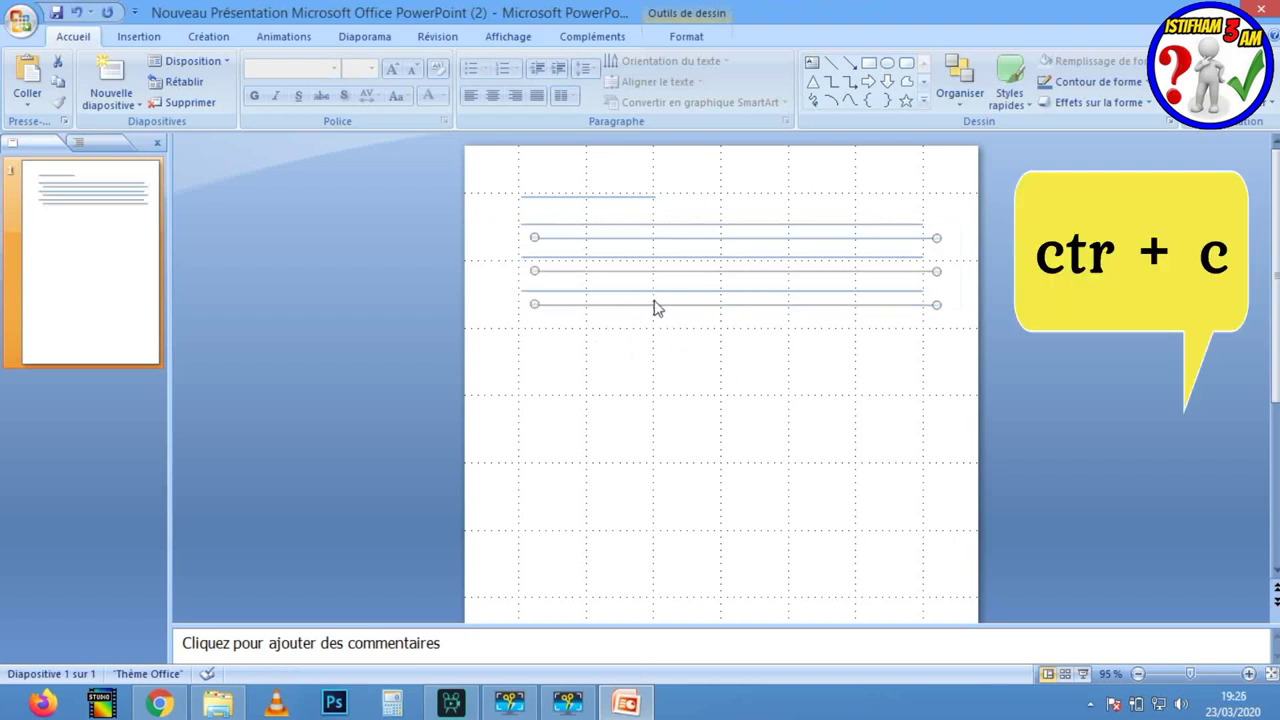
pyautogui.moveTo(654, 306)
pyautogui.mouseDown()
pyautogui.moveTo(629, 386)
pyautogui.moveTo(639, 383)
pyautogui.mouseUp()
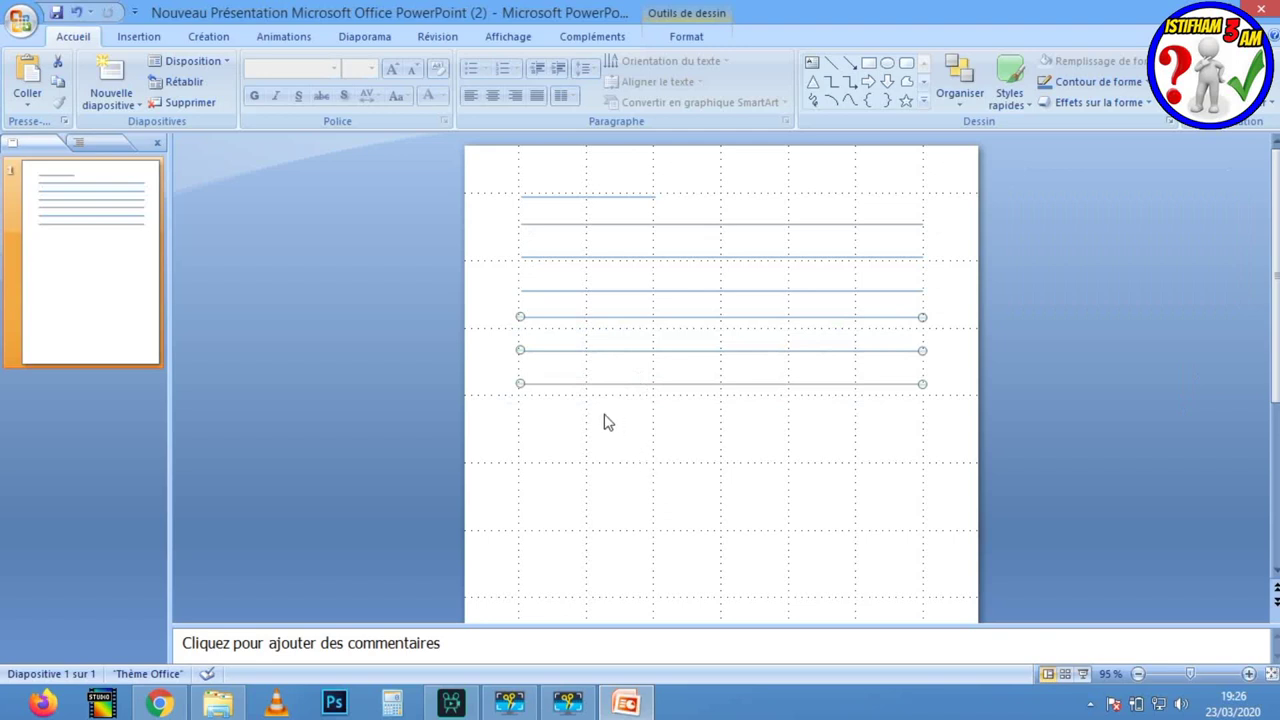
pyautogui.hotkey('ctrl', 'v')
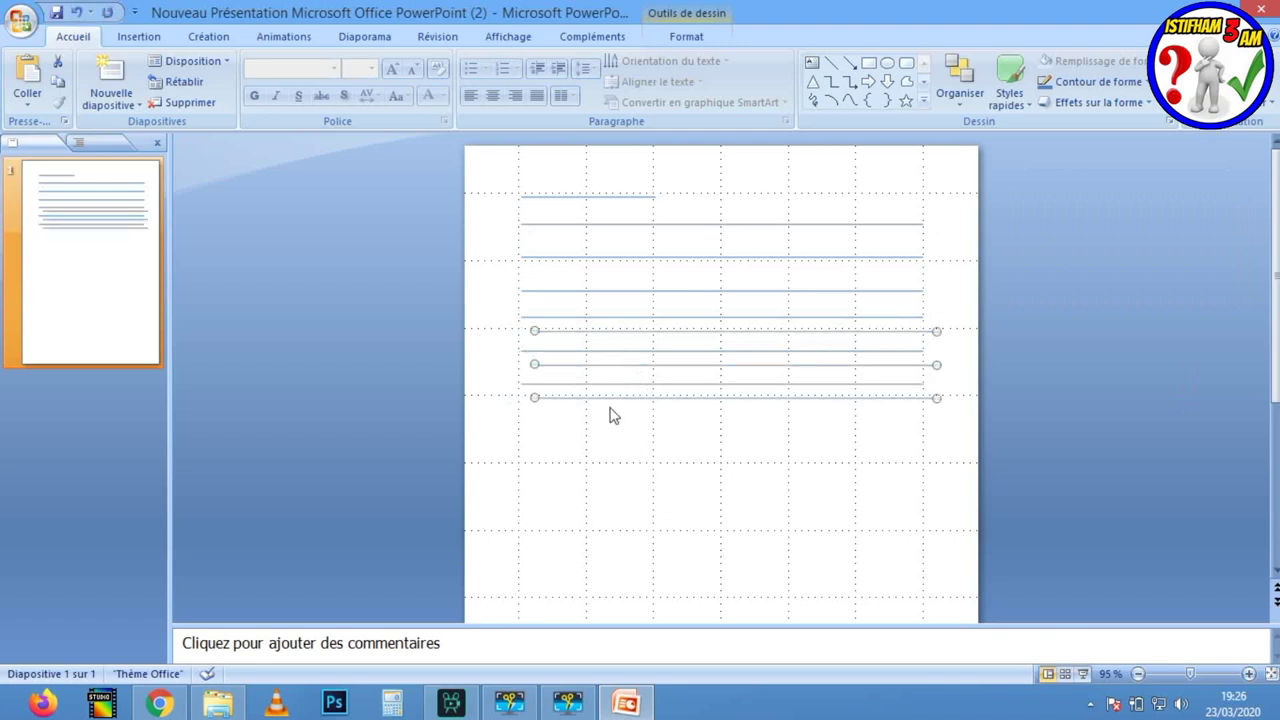
pyautogui.moveTo(605, 397)
pyautogui.mouseDown()
pyautogui.moveTo(603, 484)
pyautogui.moveTo(590, 483)
pyautogui.mouseUp()
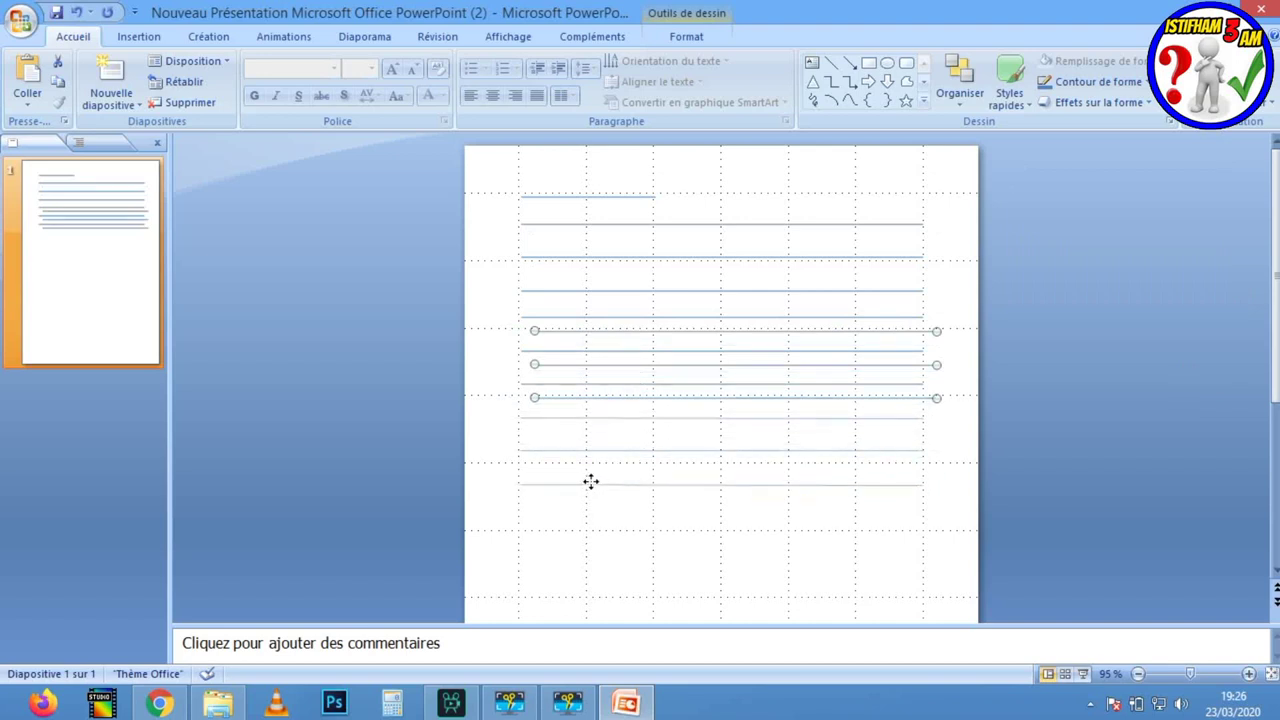
pyautogui.moveTo(590, 482); pyautogui.dragTo(590, 483)
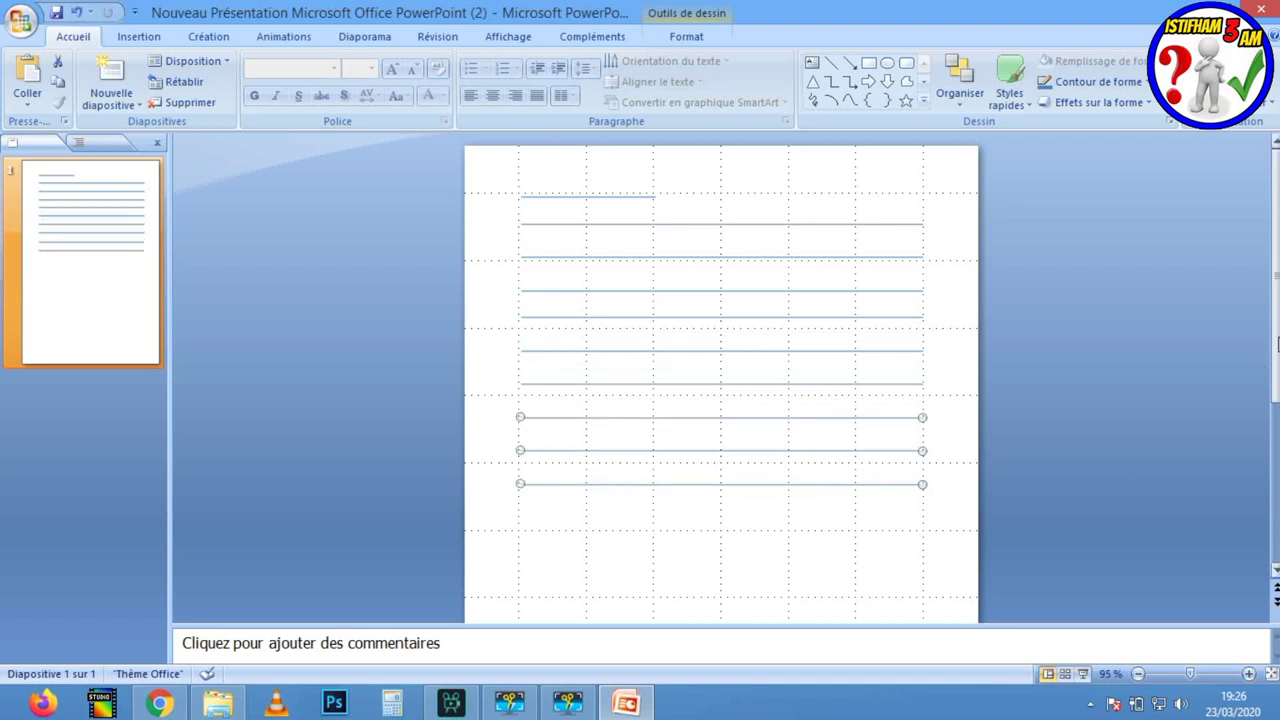
pyautogui.moveTo(1275, 300); pyautogui.dragTo(1275, 356)
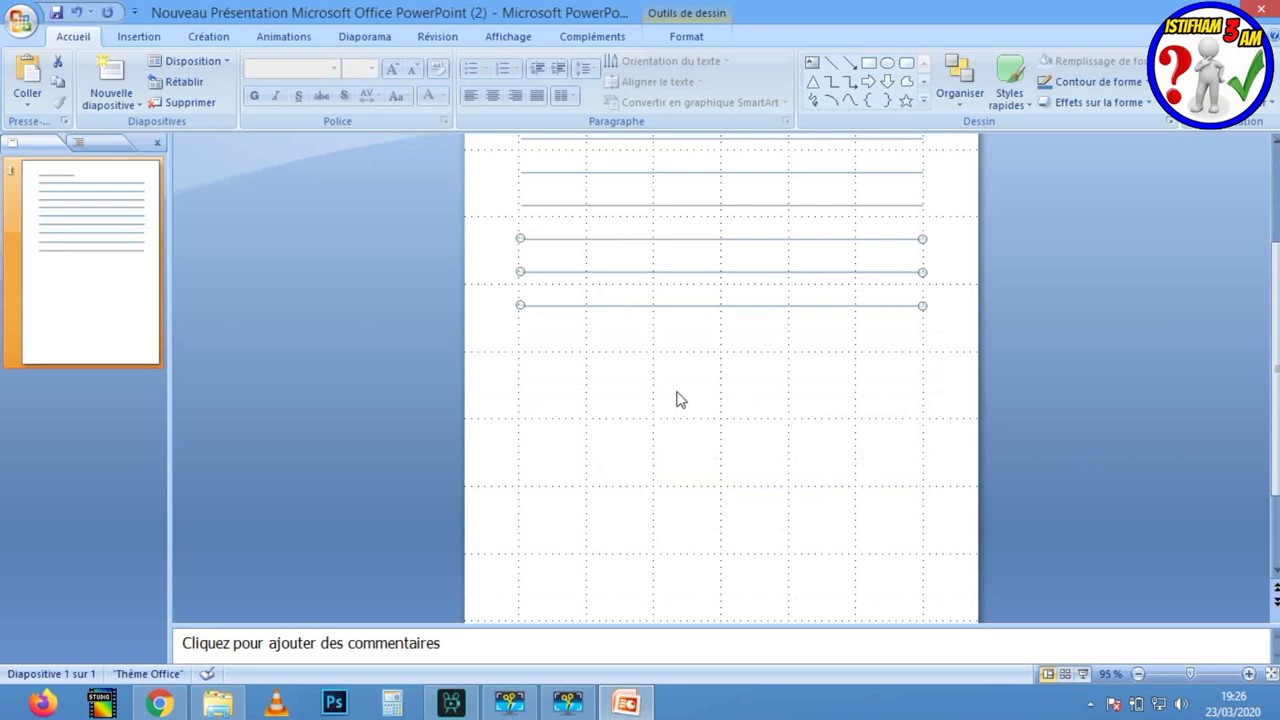
# Duplicate the three-line set with Ctrl+D repeatedly, stacking copies down to the page bottom
pyautogui.hotkey('ctrl', 'd')
pyautogui.moveTo(649, 331); pyautogui.dragTo(632, 402)
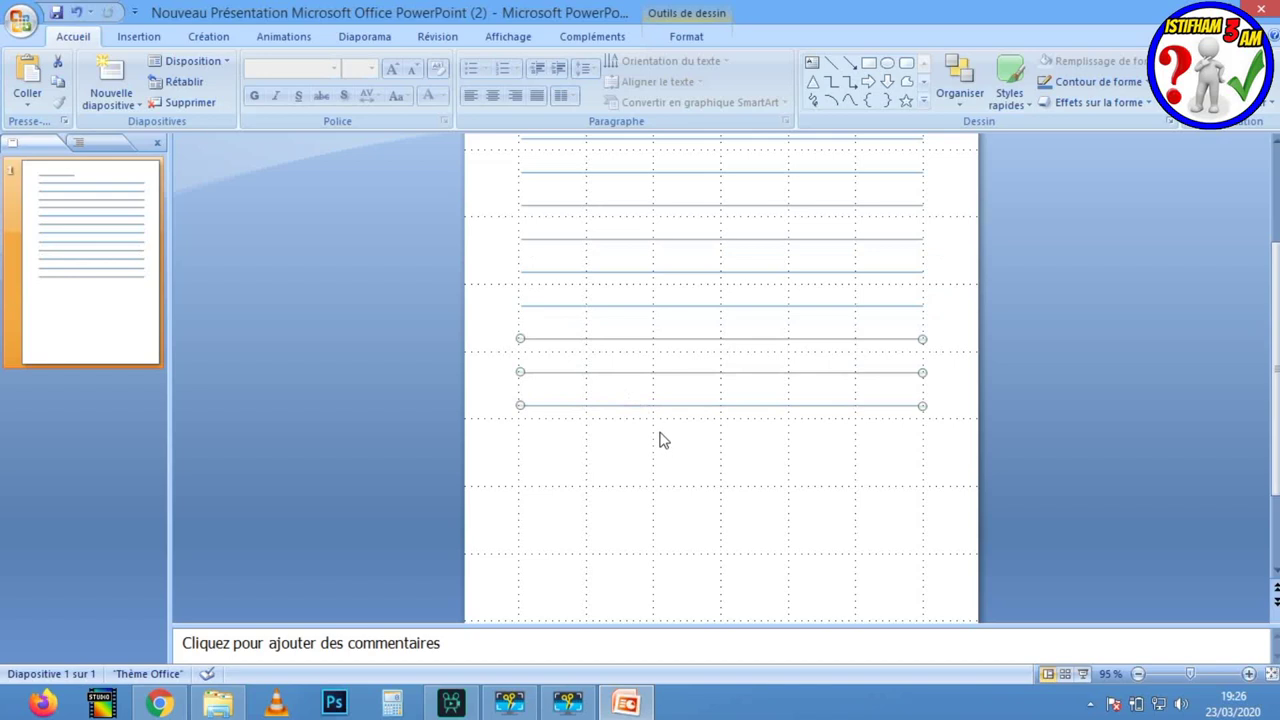
pyautogui.hotkey('ctrl', 'd')
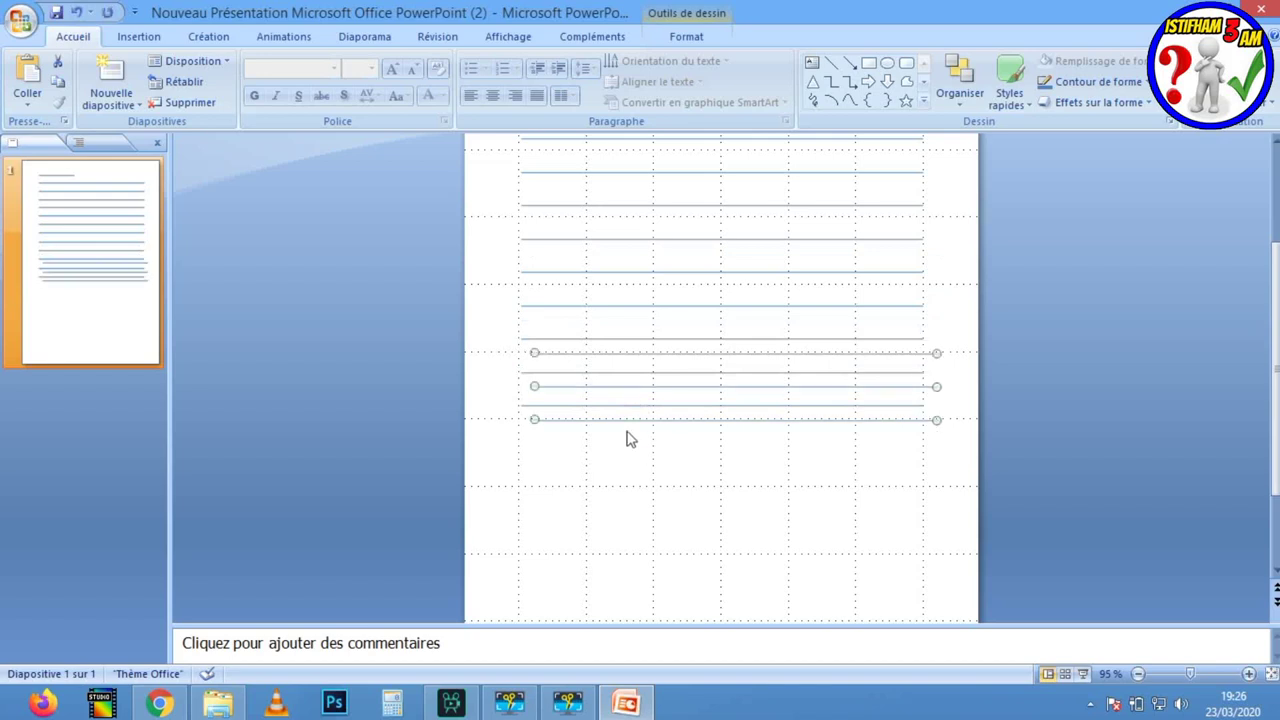
pyautogui.scroll(-2, 1077, 440)
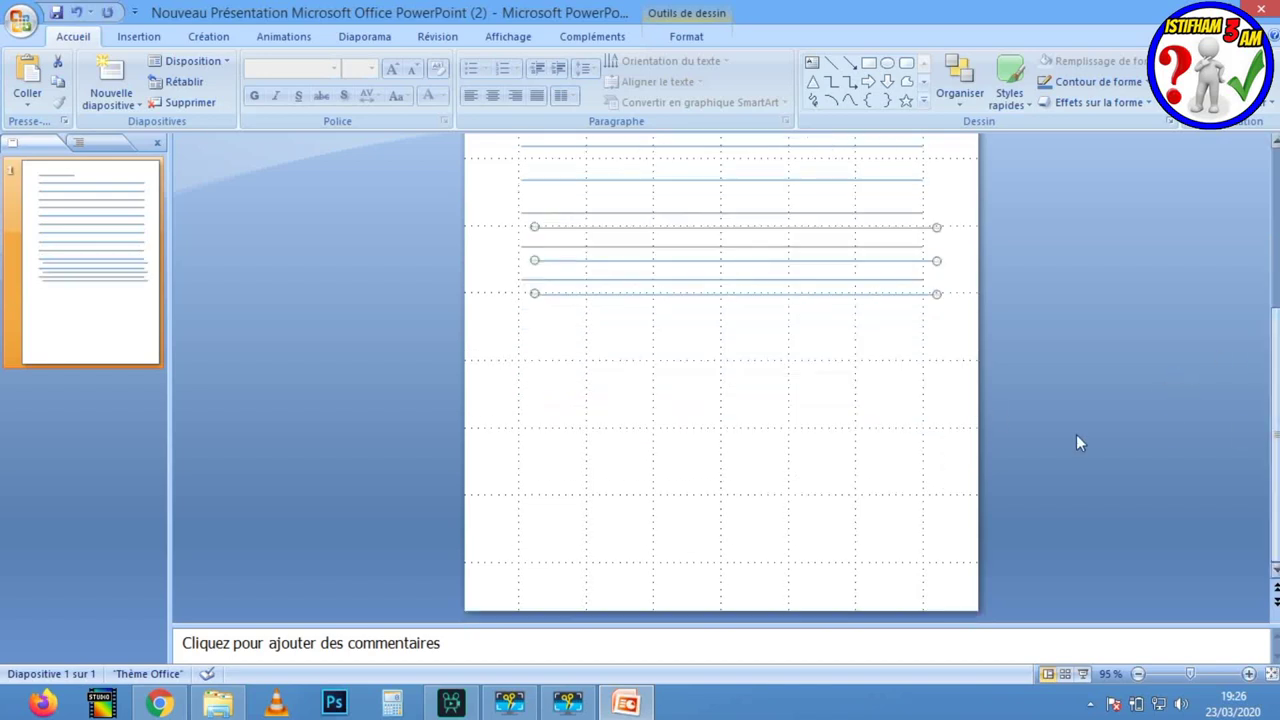
pyautogui.moveTo(642, 298); pyautogui.dragTo(627, 378)
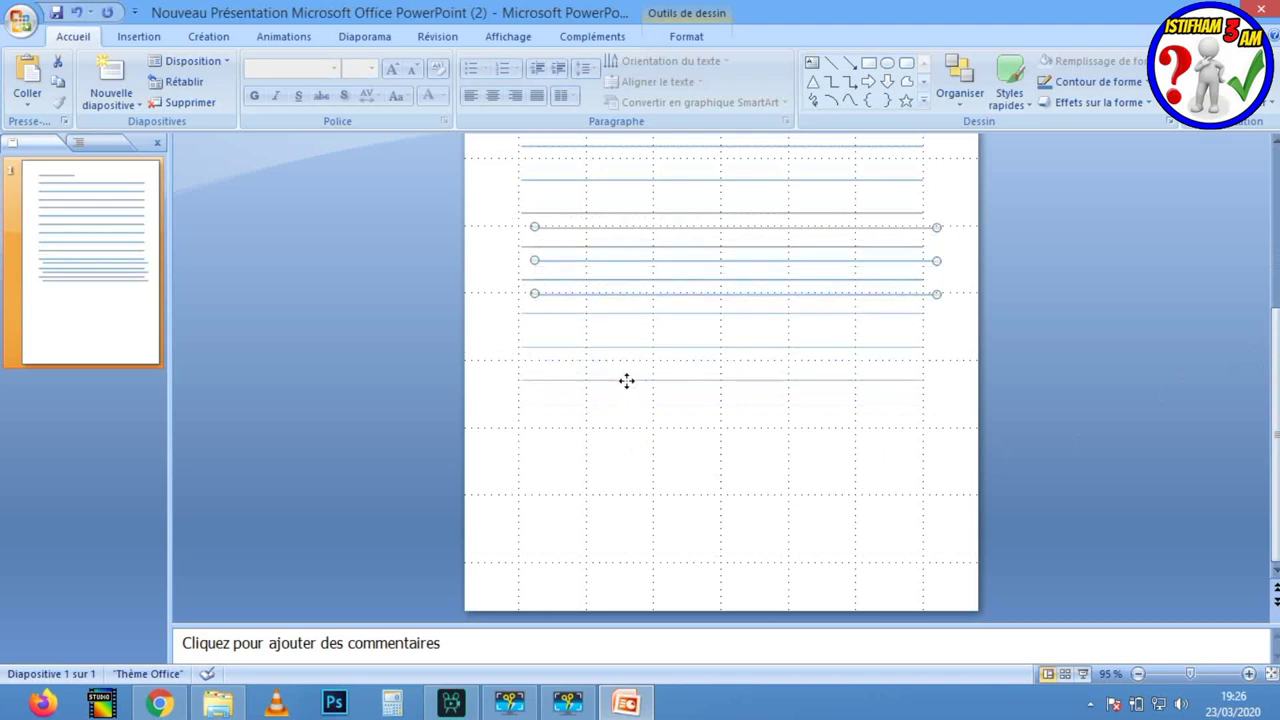
pyautogui.moveTo(626, 381); pyautogui.dragTo(627, 382)
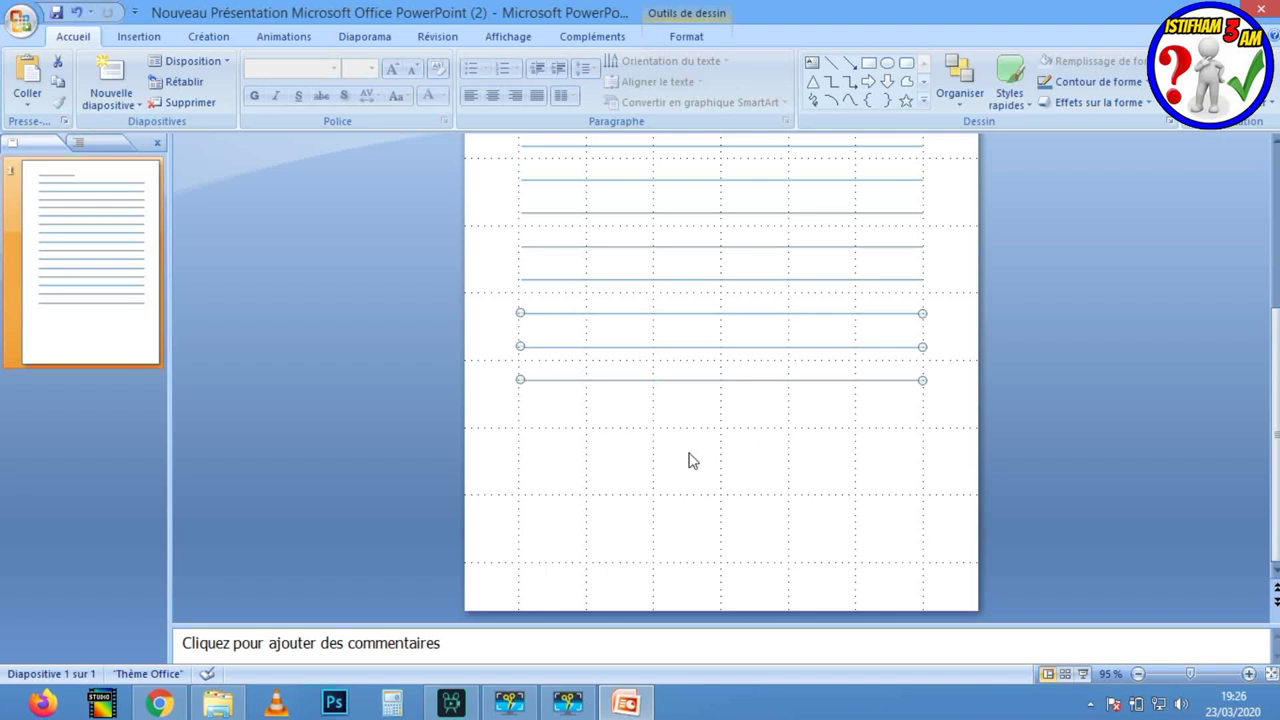
pyautogui.hotkey('ctrl', 'd')
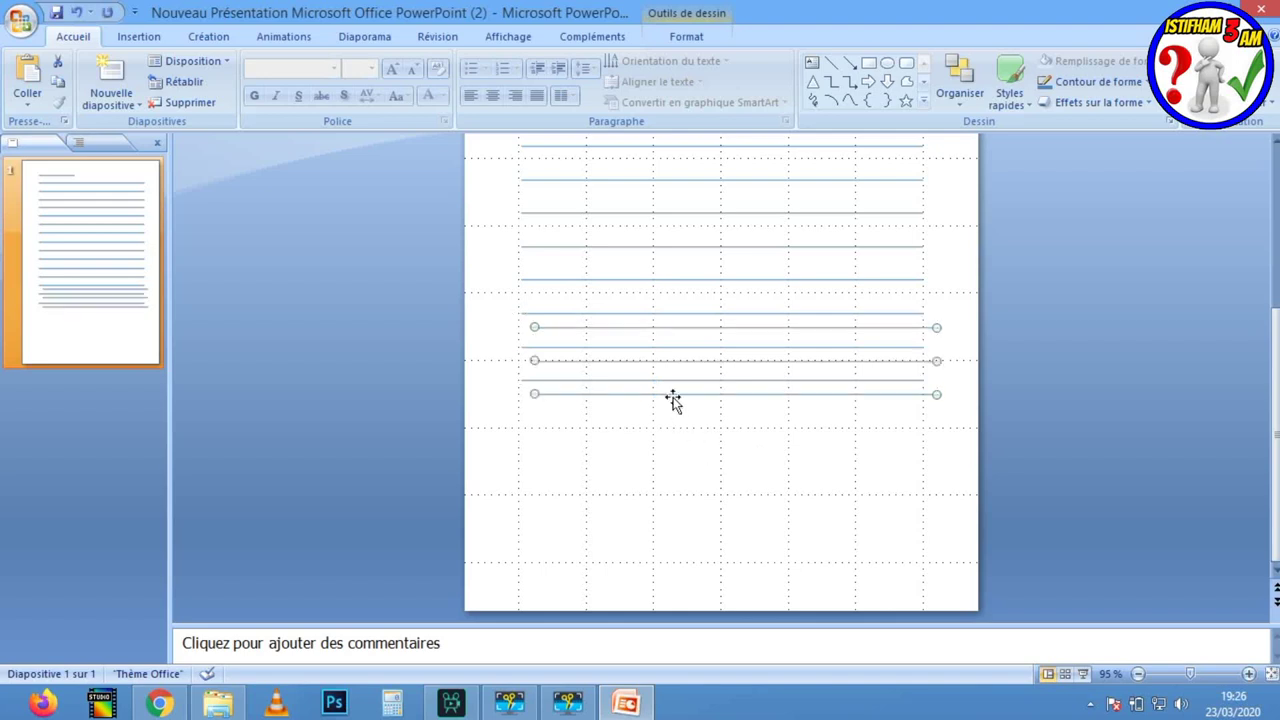
pyautogui.moveTo(672, 400); pyautogui.dragTo(660, 490)
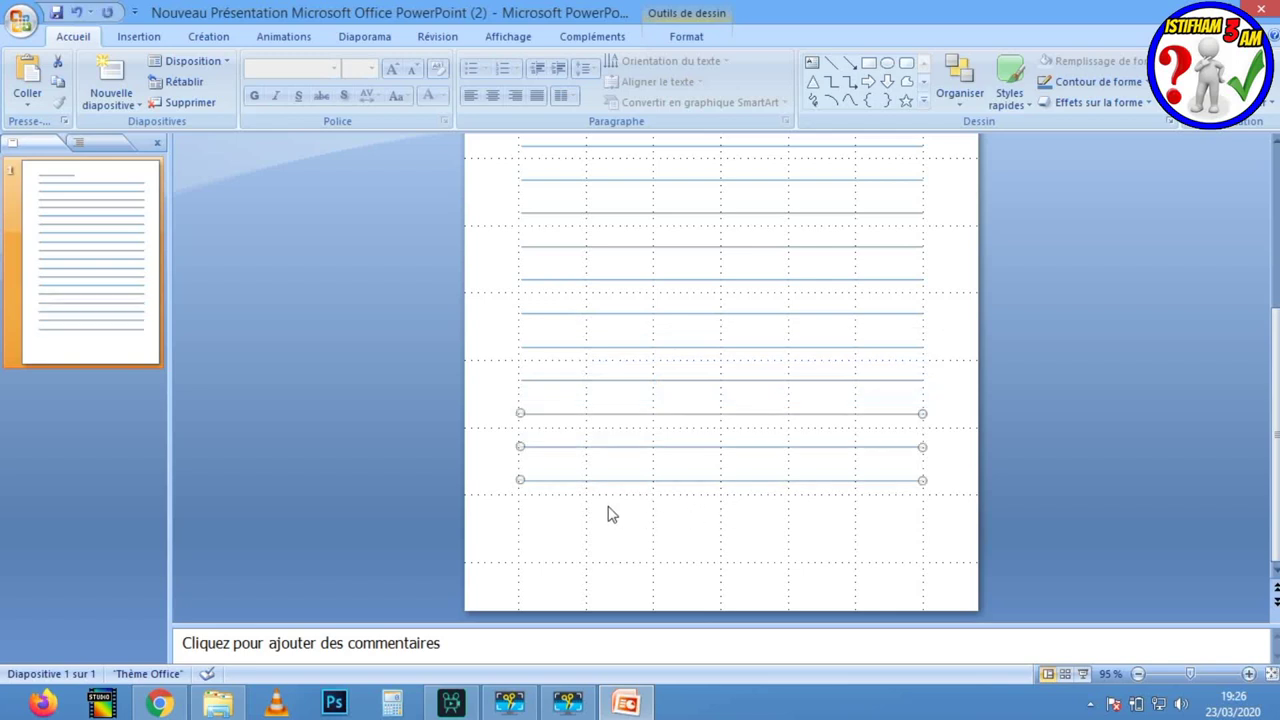
pyautogui.hotkey('ctrl', 'd')
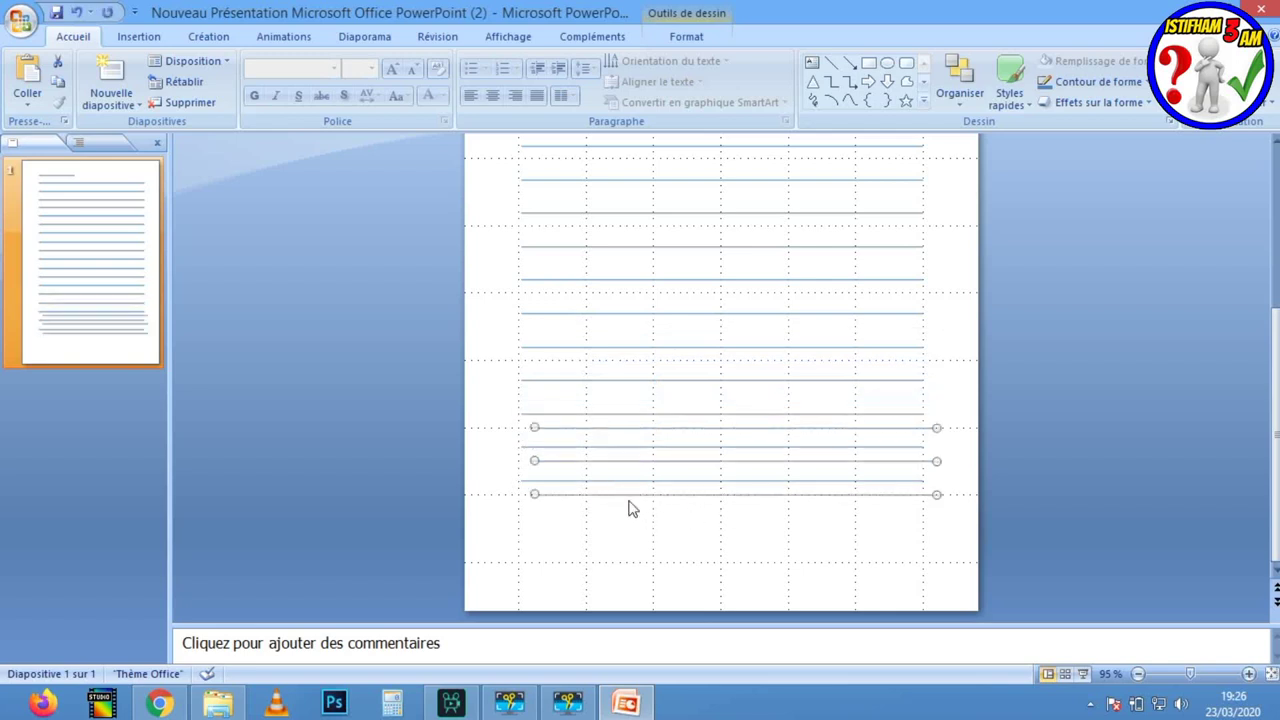
pyautogui.moveTo(625, 500); pyautogui.dragTo(614, 583)
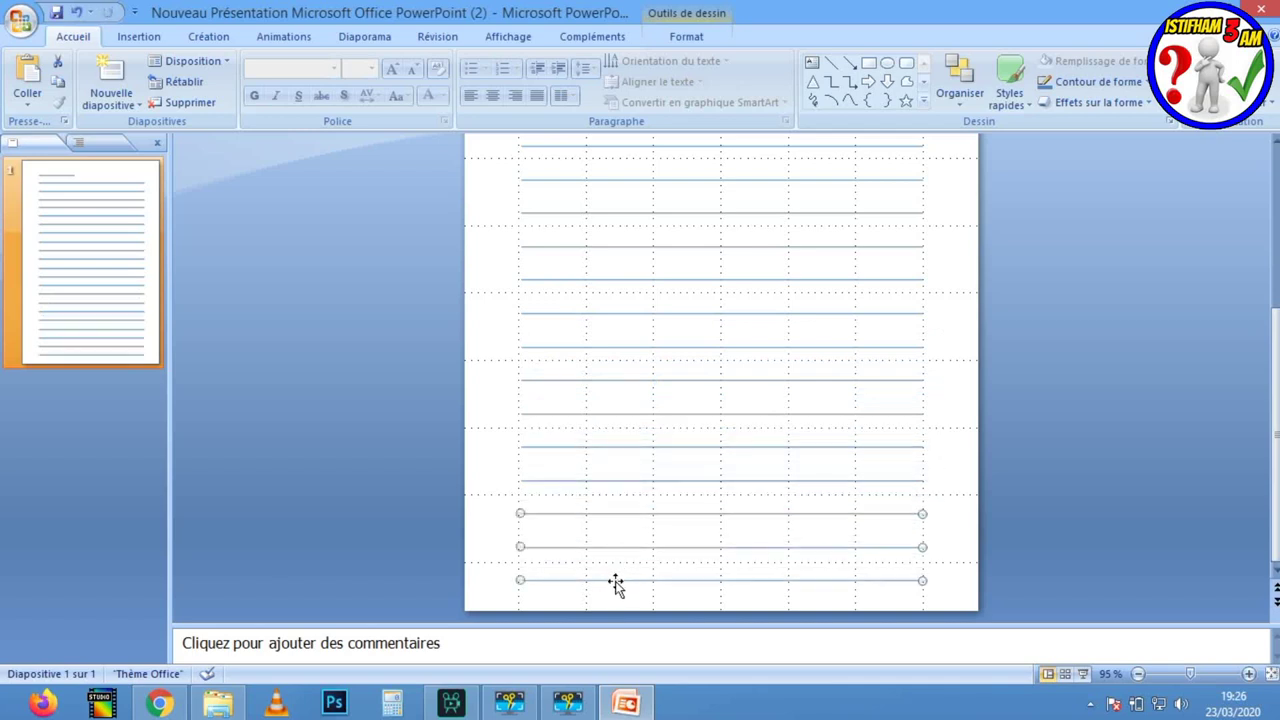
pyautogui.click(717, 585)
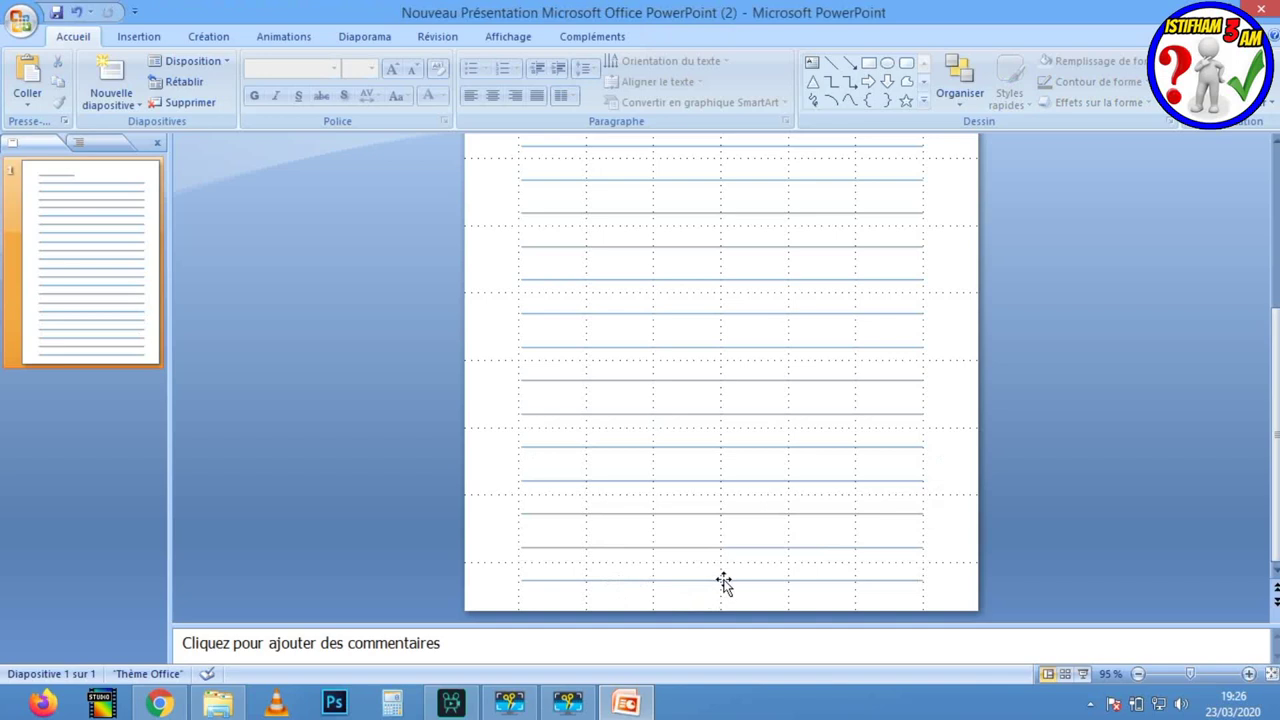
pyautogui.click(722, 580)
# Zoom out to about 55% and untick Quadrillage under Affichage
pyautogui.click(968, 508)
pyautogui.scroll(1, 525, 343)
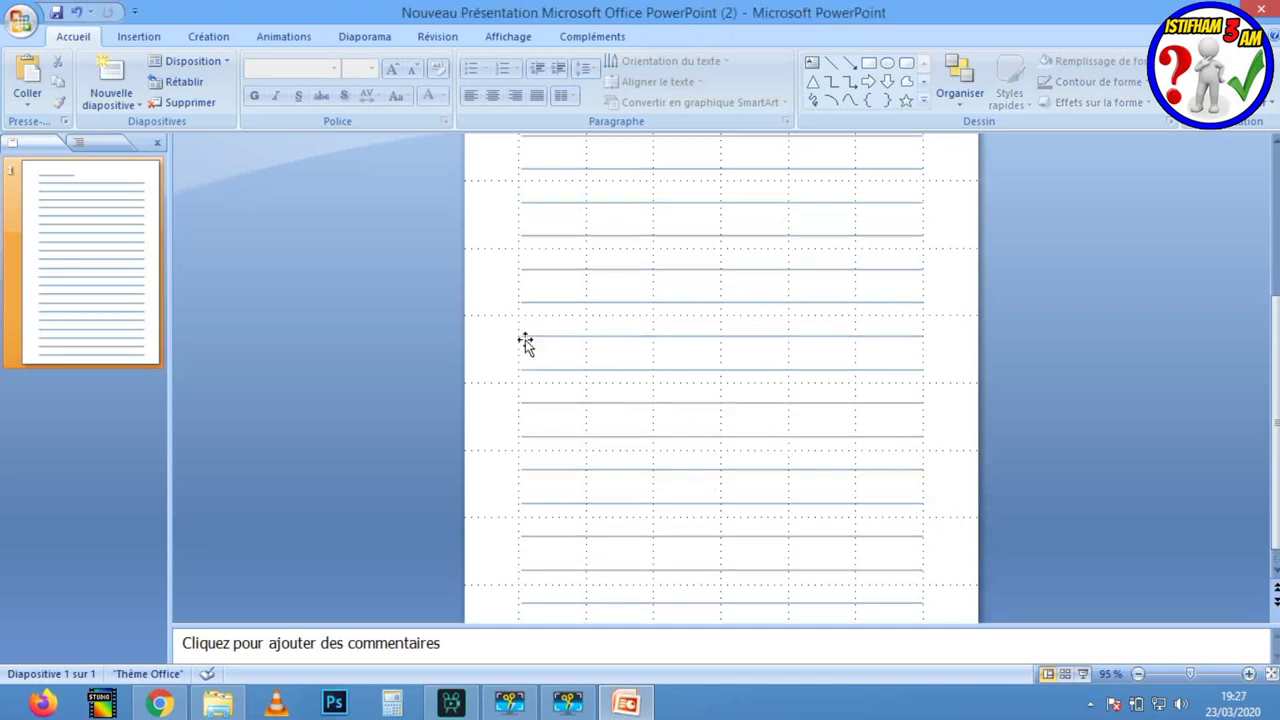
pyautogui.click(1177, 676)
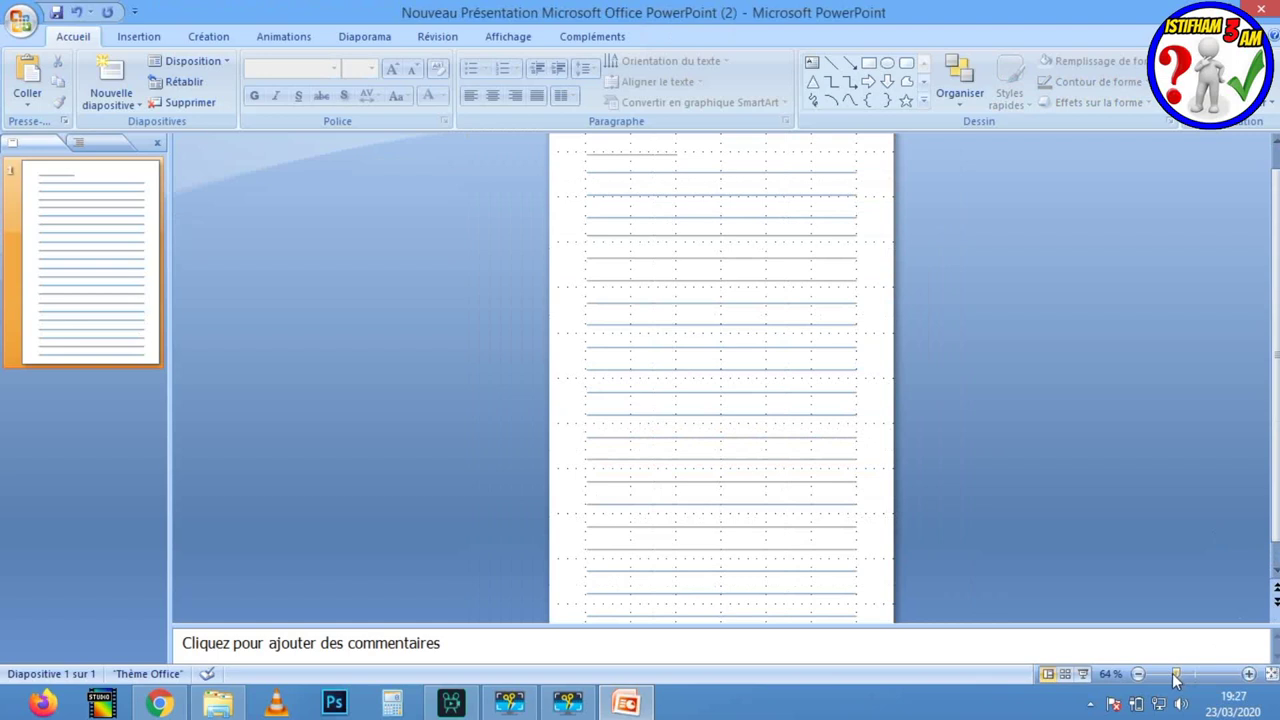
pyautogui.moveTo(1177, 676); pyautogui.dragTo(1172, 676)
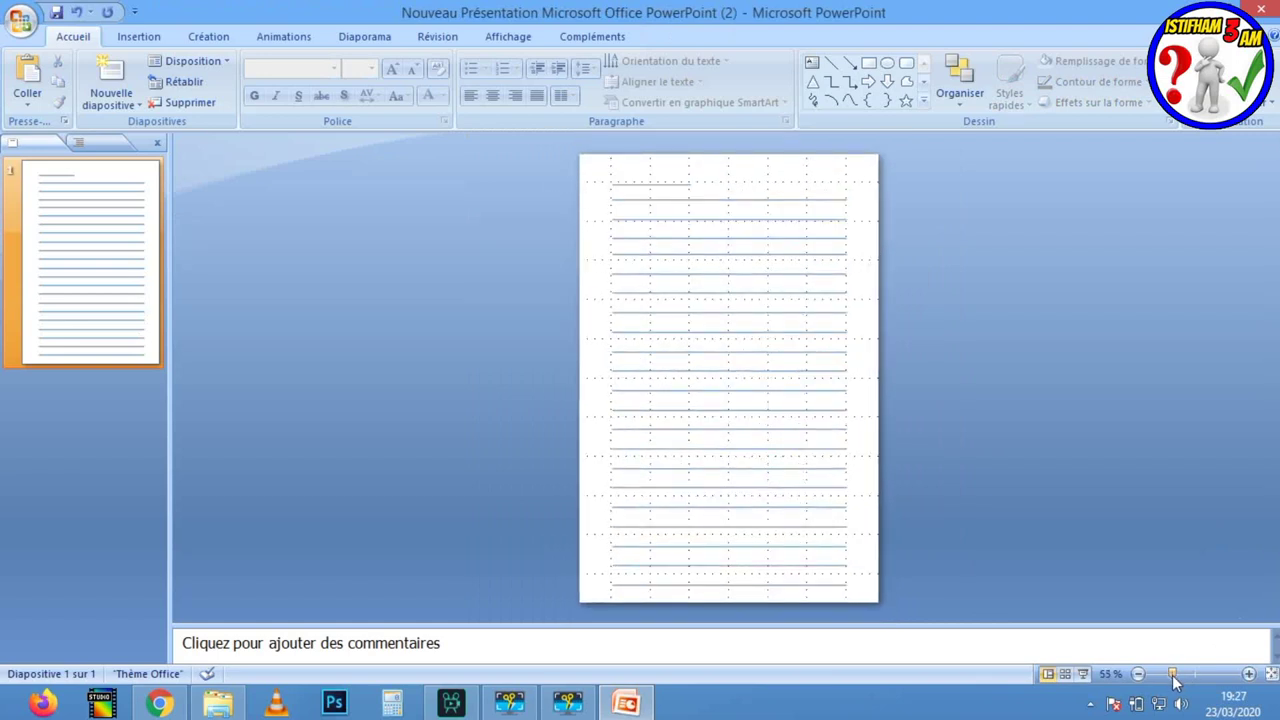
pyautogui.click(484, 36)
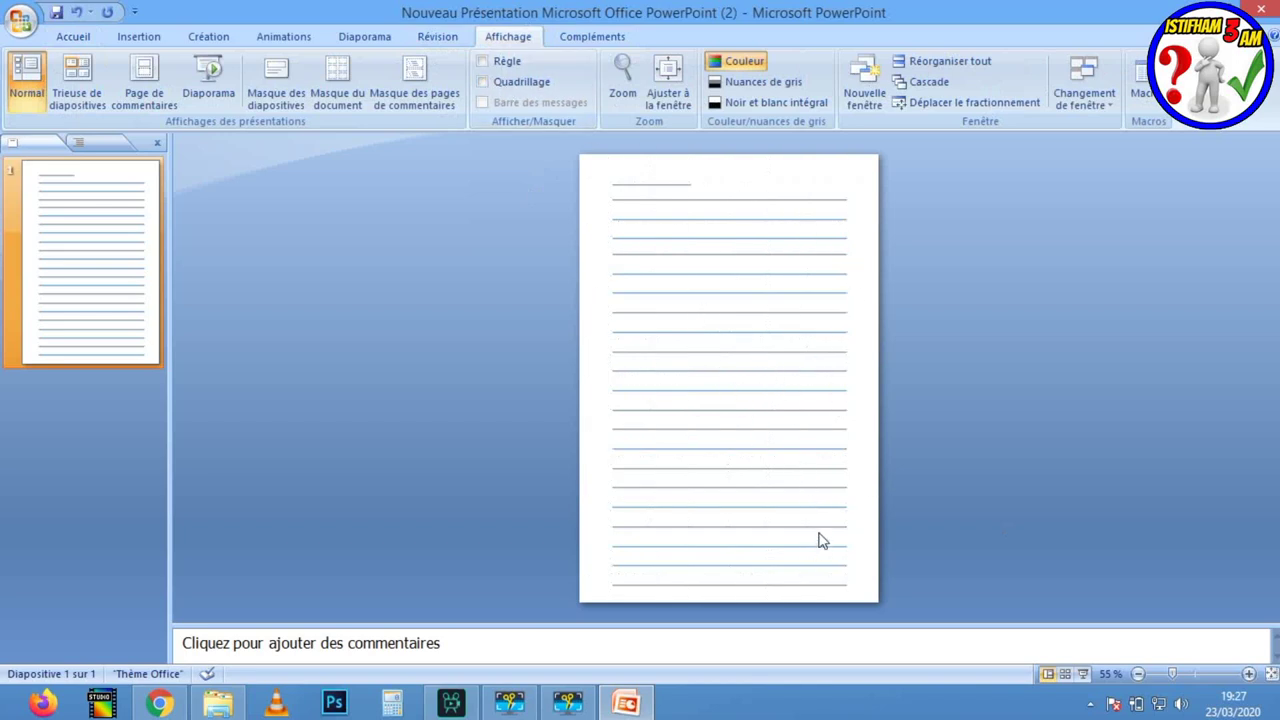
pyautogui.click(641, 184)
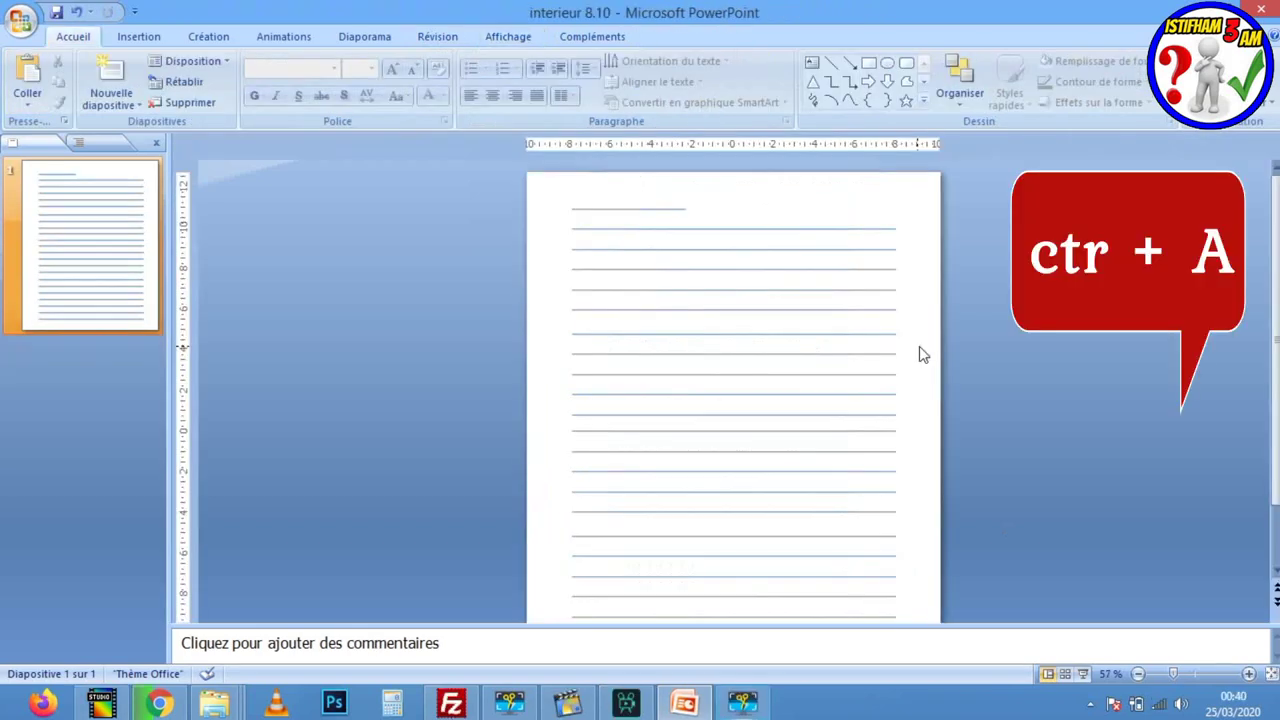
# Set all lines' outline to Blanc, Arrière-plan 1, plus sombre 35 %
pyautogui.click(855, 230)
pyautogui.hotkey('ctrl', 'a')
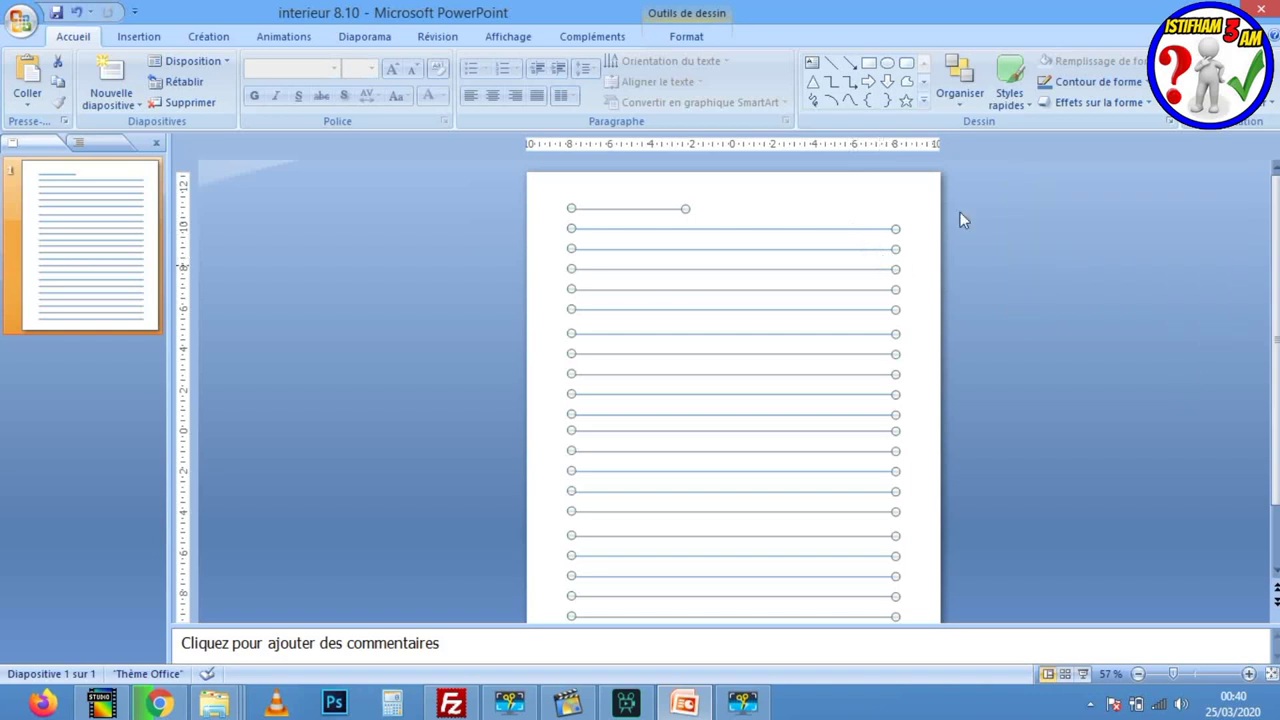
pyautogui.click(1145, 85)
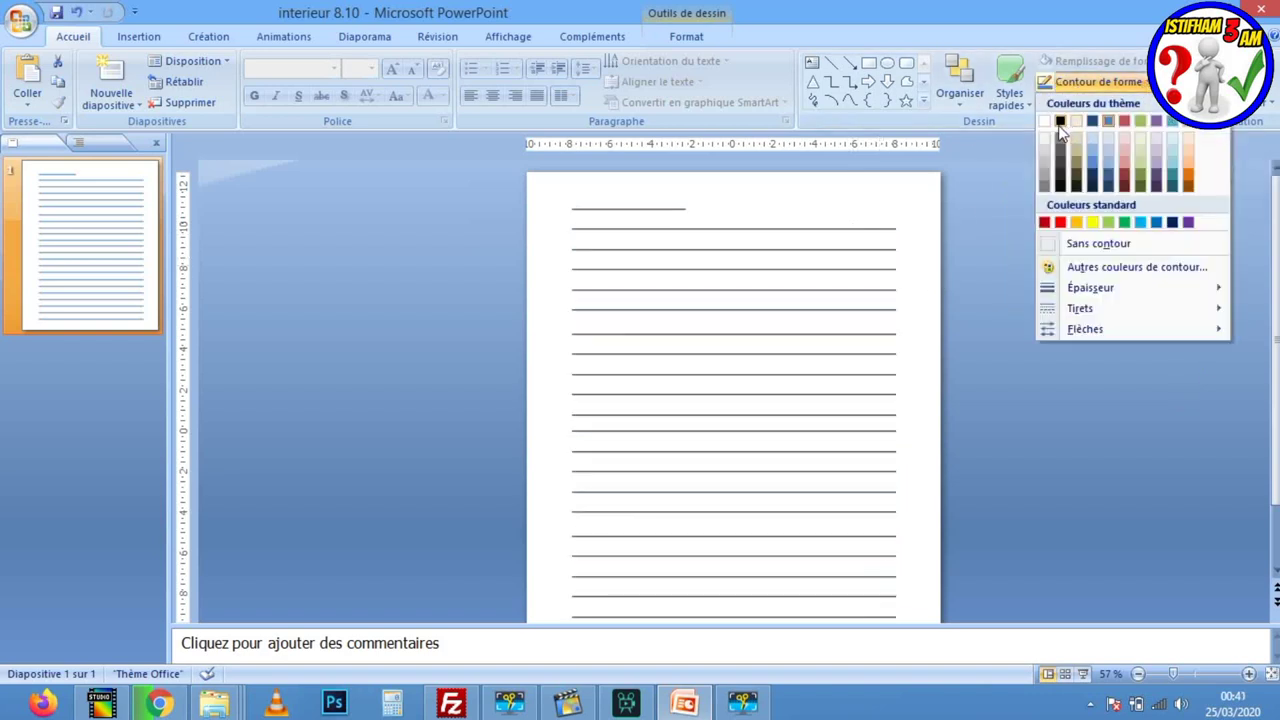
pyautogui.click(1045, 184)
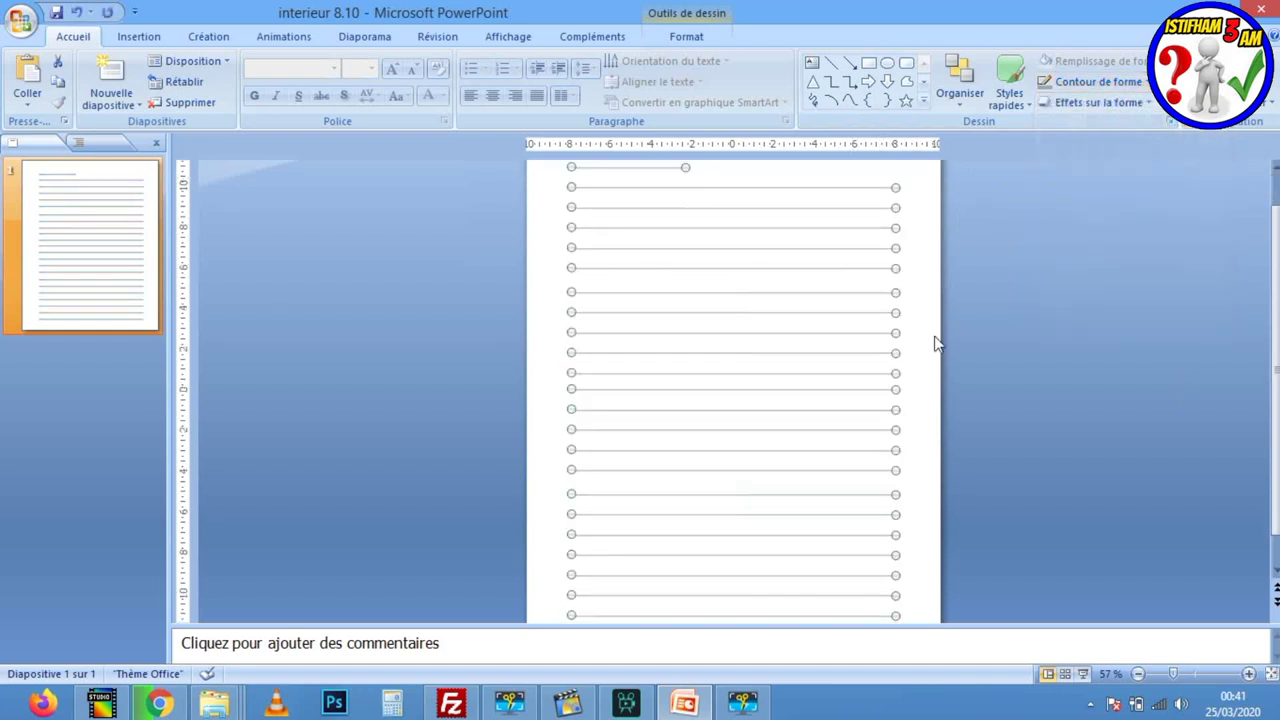
pyautogui.click(929, 341)
pyautogui.scroll(1, 929, 346)
pyautogui.scroll(1, 926, 346)
pyautogui.scroll(1, 923, 351)
pyautogui.scroll(-2, 925, 353)
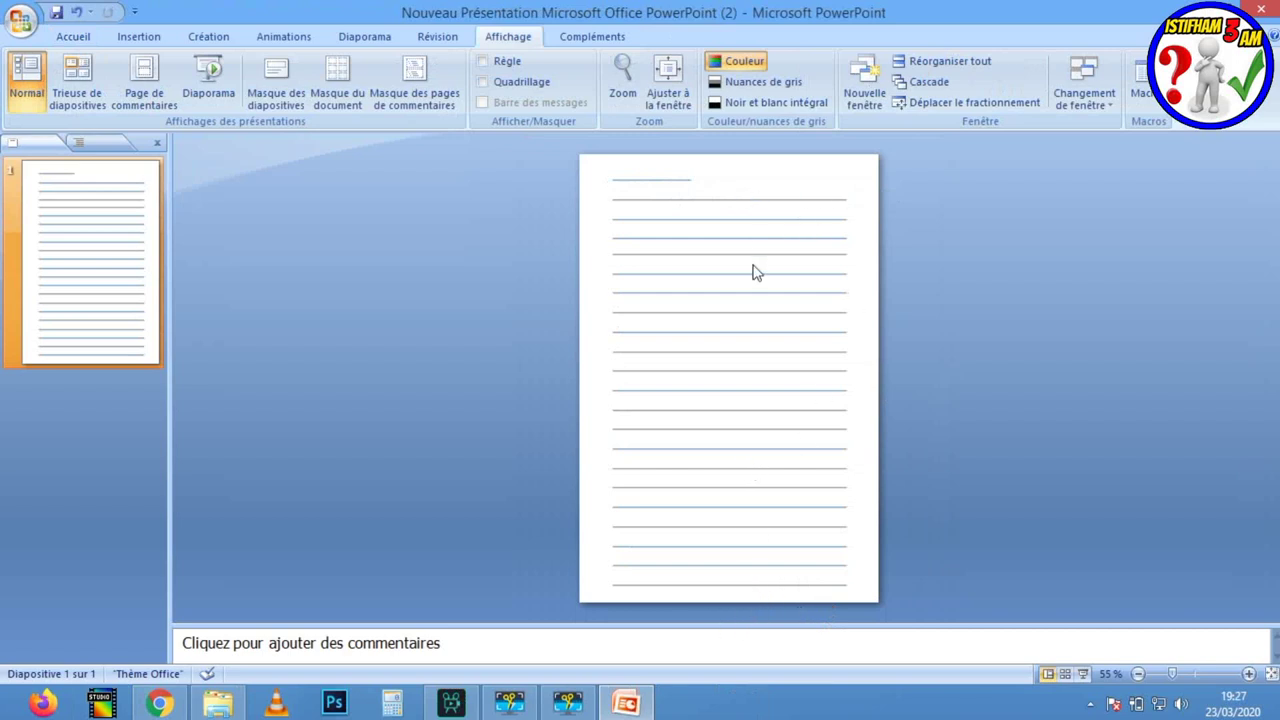
# Drag the red heart image from its folder onto the slide and shrink it
pyautogui.click(218, 703)
pyautogui.moveTo(212, 225)
pyautogui.mouseDown()
pyautogui.moveTo(419, 567)
pyautogui.moveTo(816, 222)
pyautogui.mouseUp()
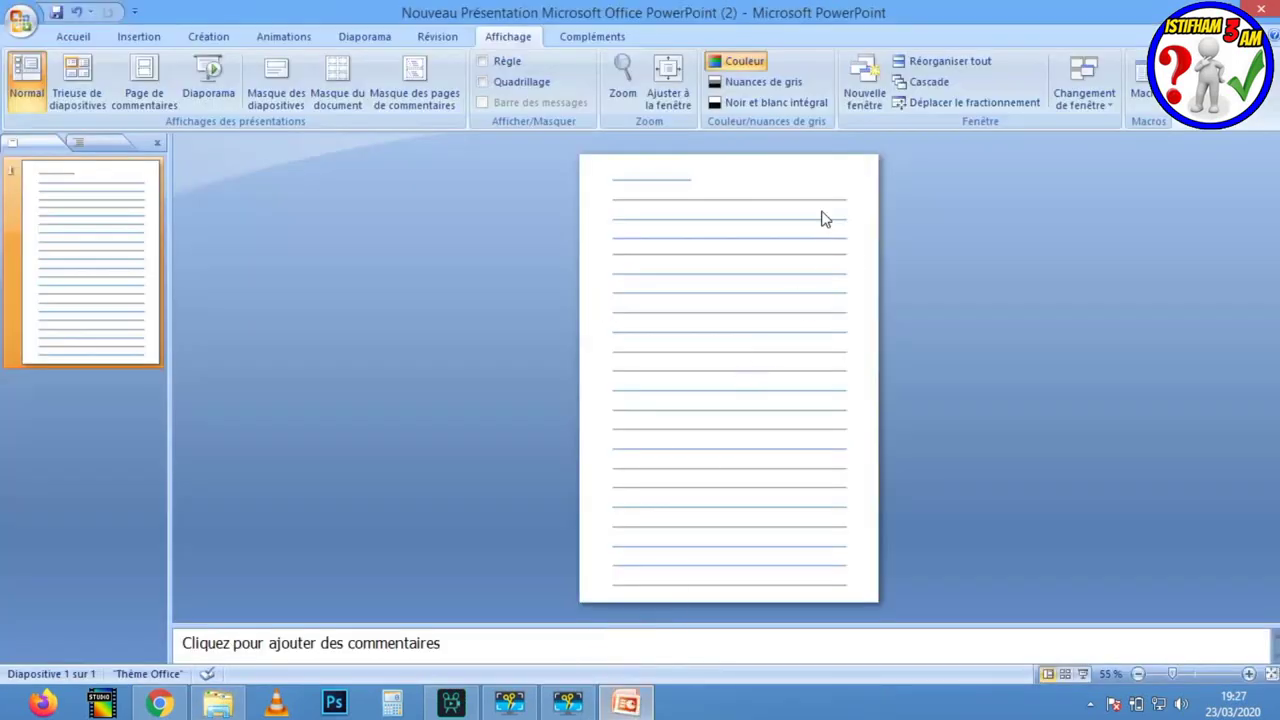
pyautogui.moveTo(816, 222); pyautogui.dragTo(822, 216)
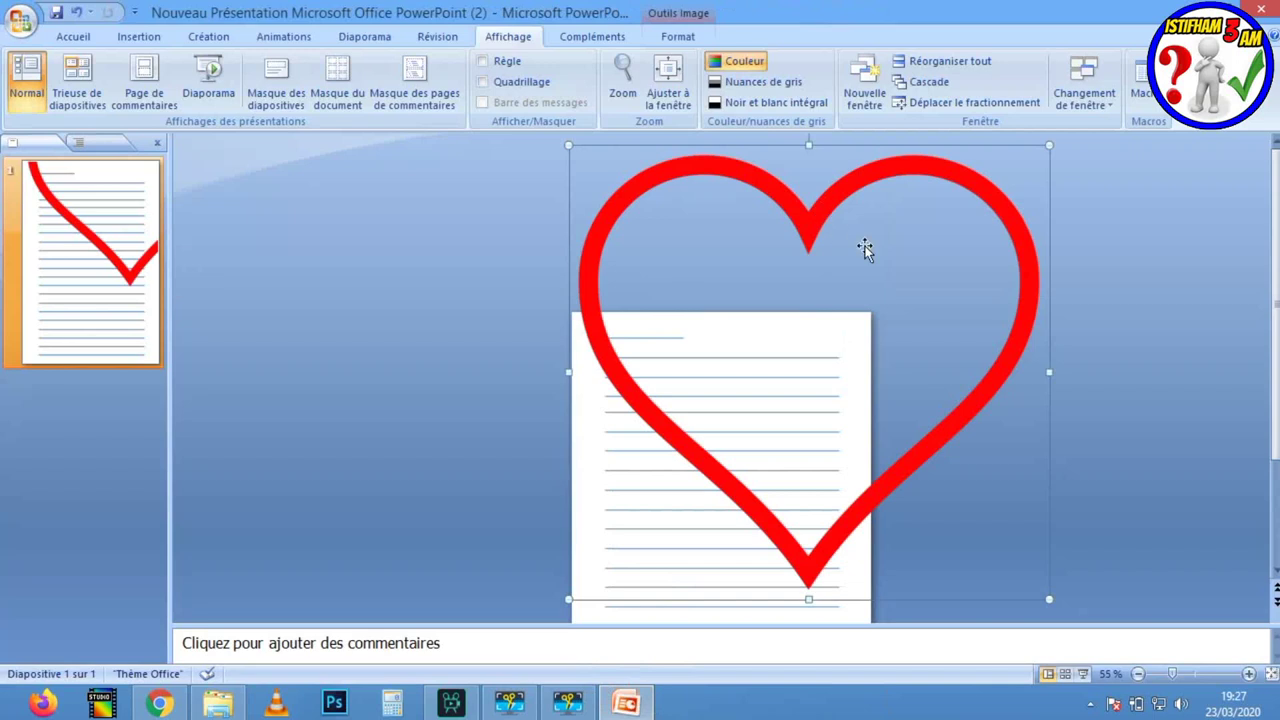
pyautogui.moveTo(1045, 147); pyautogui.dragTo(677, 490)
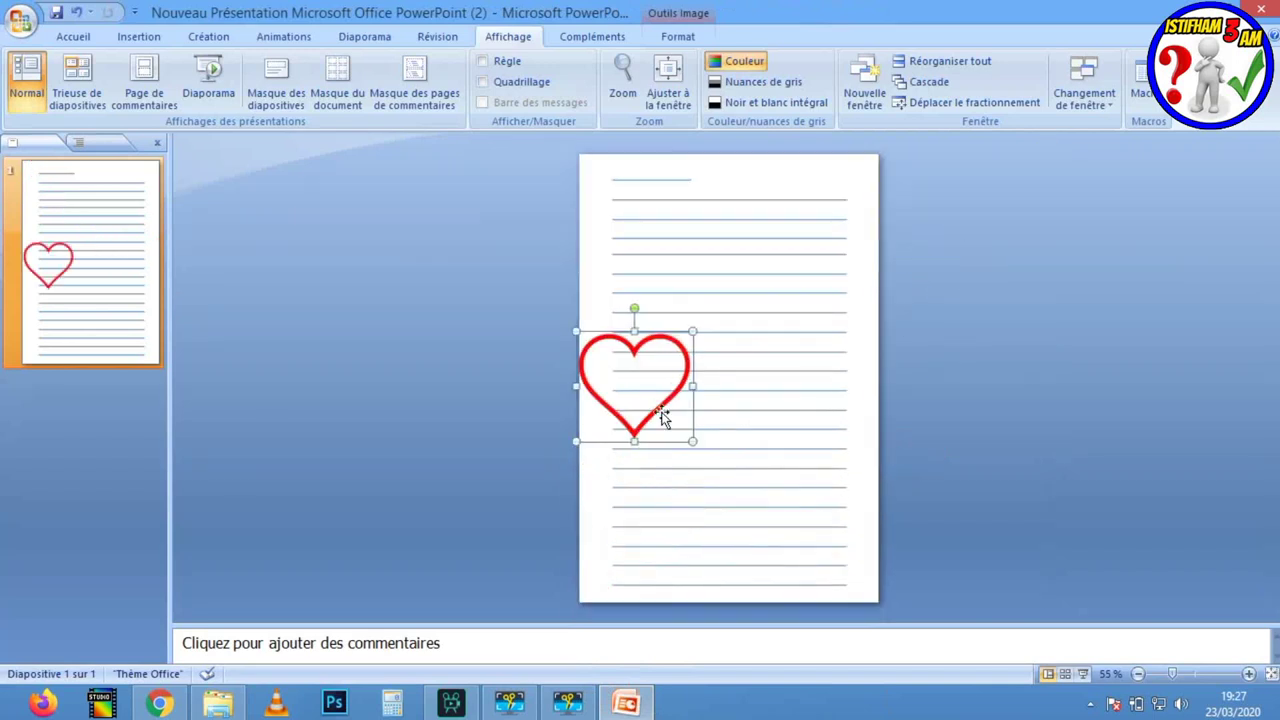
# Position the heart over the centre of the ruled page, stretching it taller and wider
pyautogui.moveTo(679, 398); pyautogui.dragTo(765, 289)
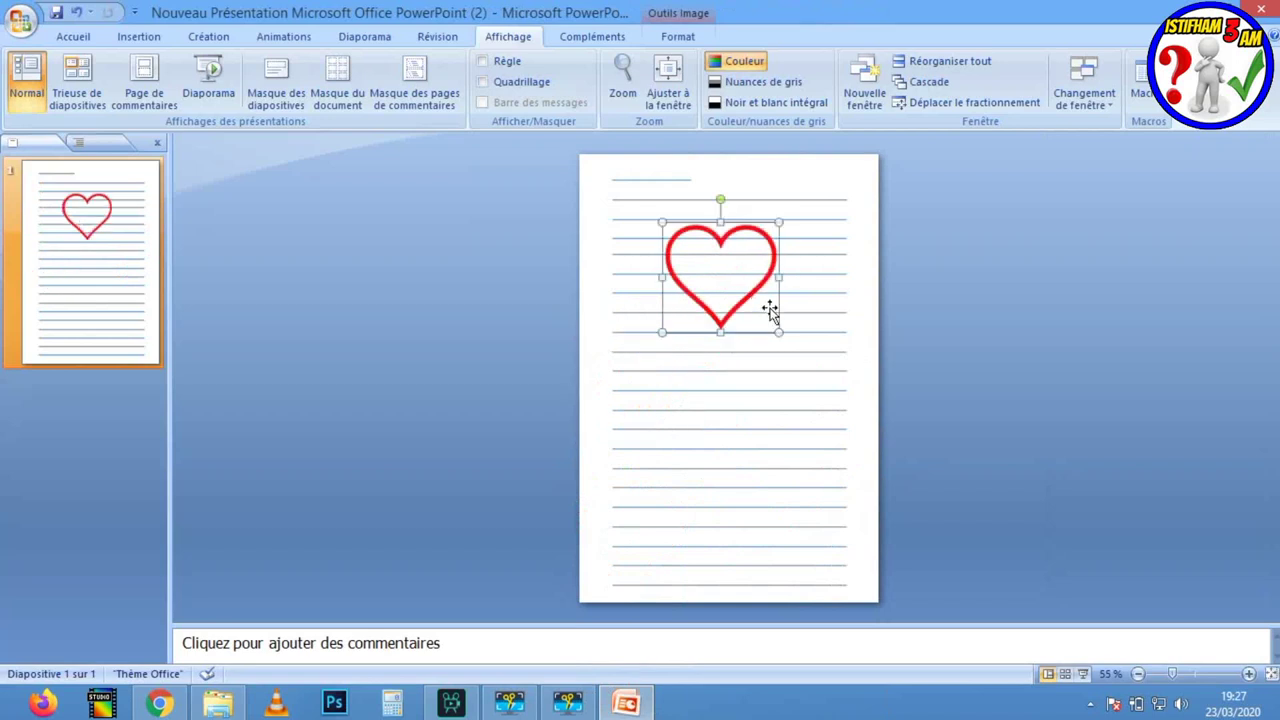
pyautogui.moveTo(721, 333); pyautogui.dragTo(721, 456)
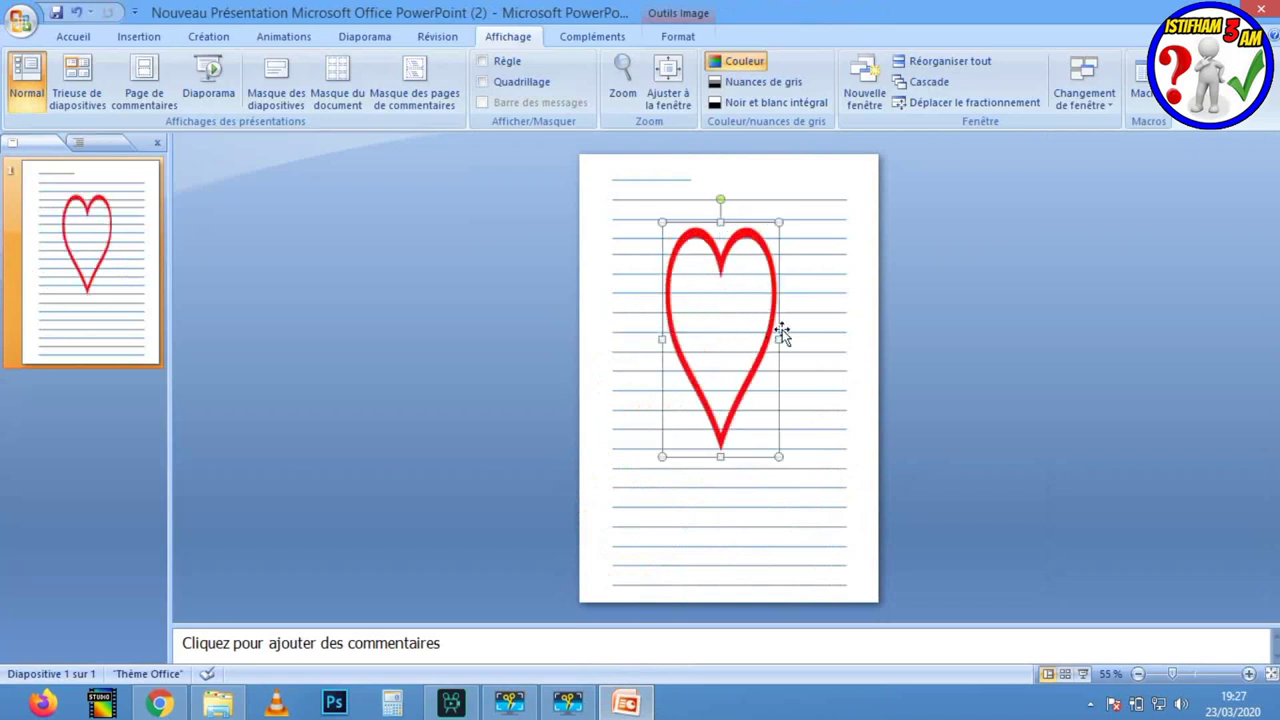
pyautogui.moveTo(785, 341); pyautogui.dragTo(832, 346)
pyautogui.moveTo(738, 360)
pyautogui.mouseDown()
pyautogui.moveTo(748, 390)
pyautogui.moveTo(750, 378)
pyautogui.mouseUp()
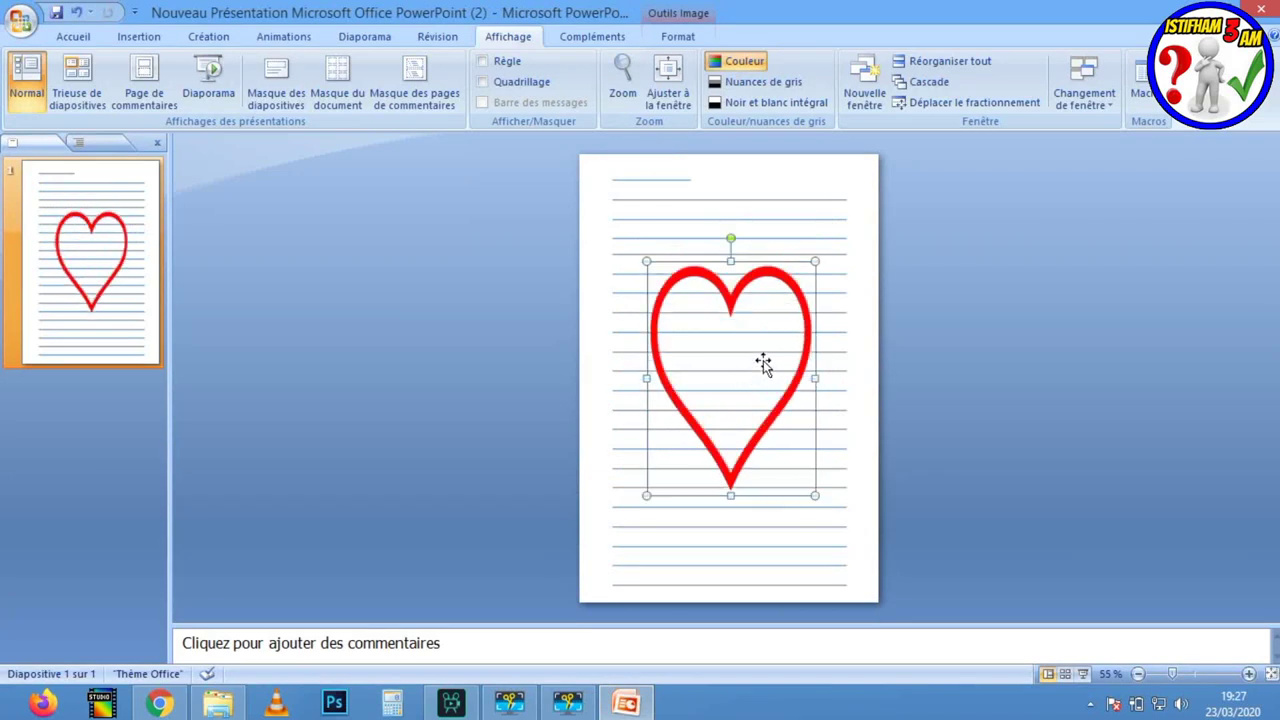
pyautogui.click(838, 313)
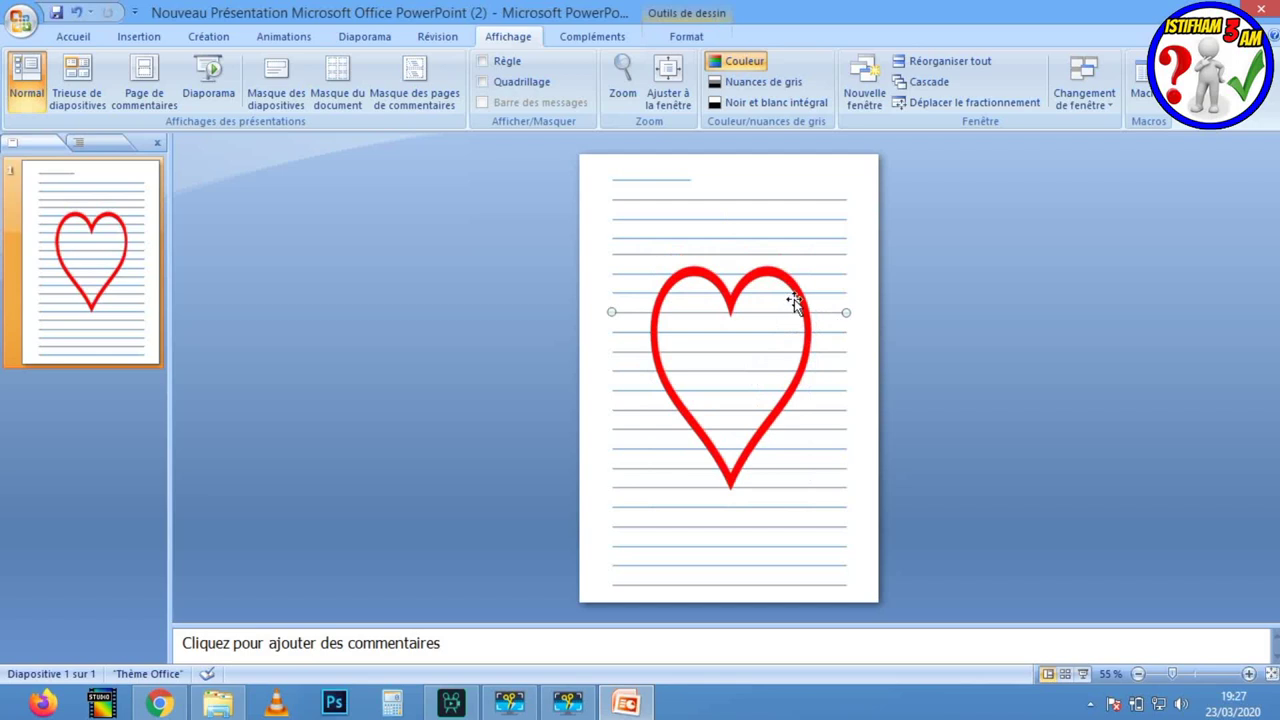
pyautogui.click(793, 303)
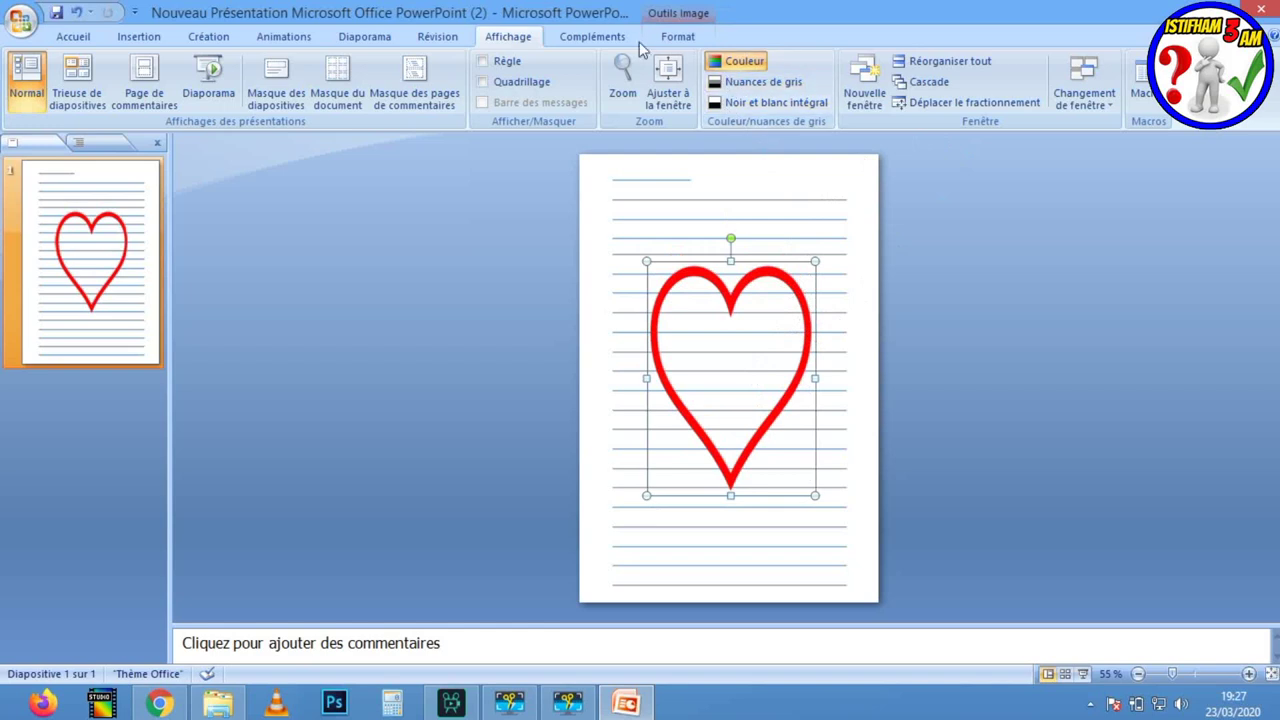
pyautogui.click(75, 37)
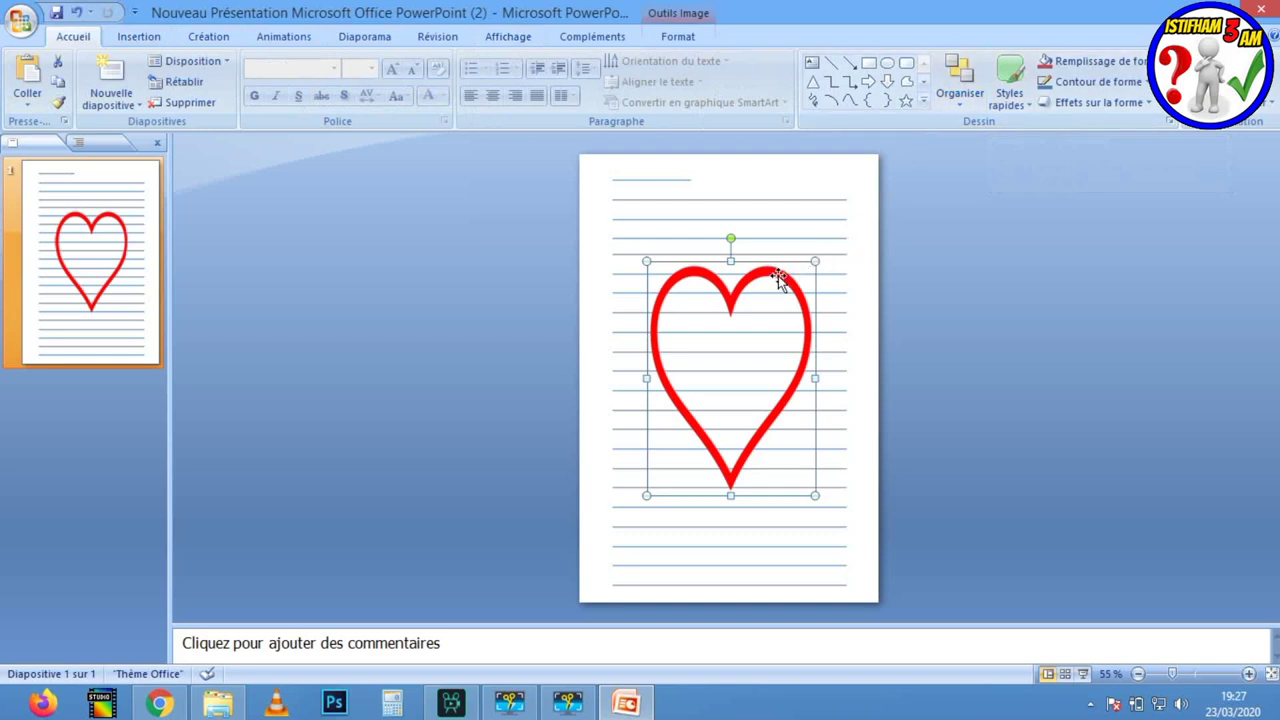
# Recolour the heart picture a pale grey with Recolorier
pyautogui.rightClick(780, 277)
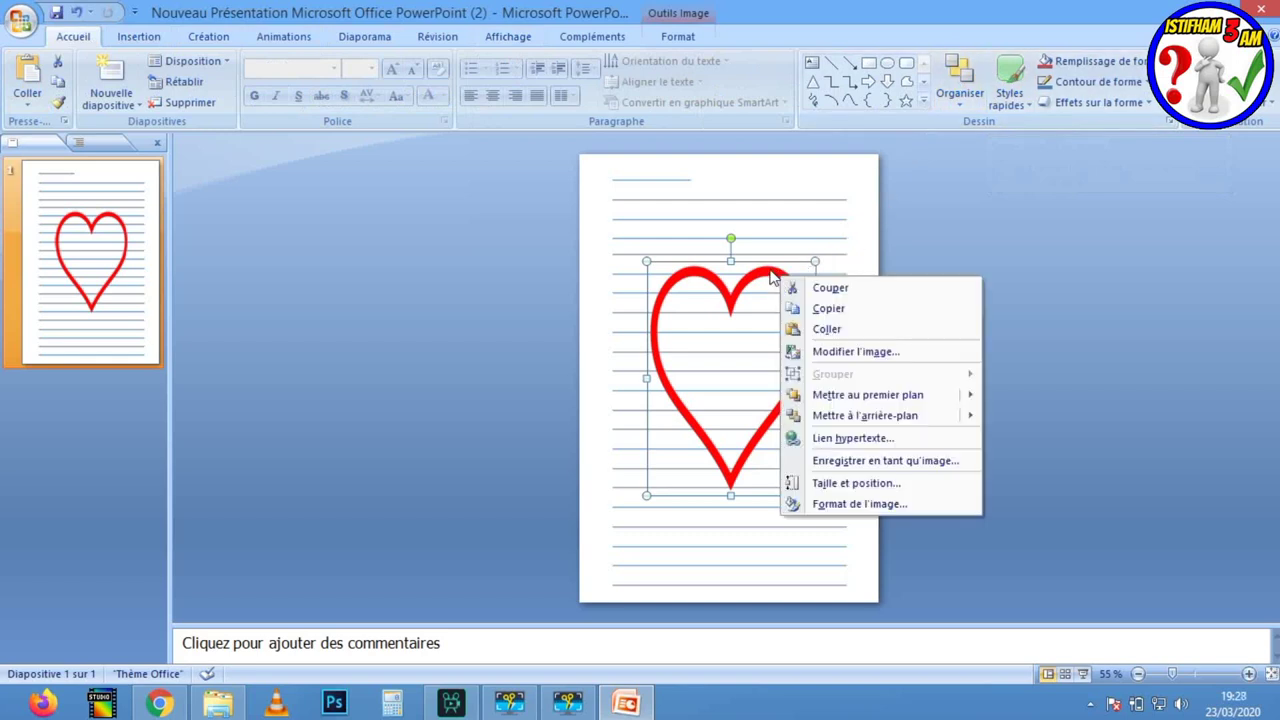
pyautogui.click(770, 274)
pyautogui.doubleClick(770, 274)
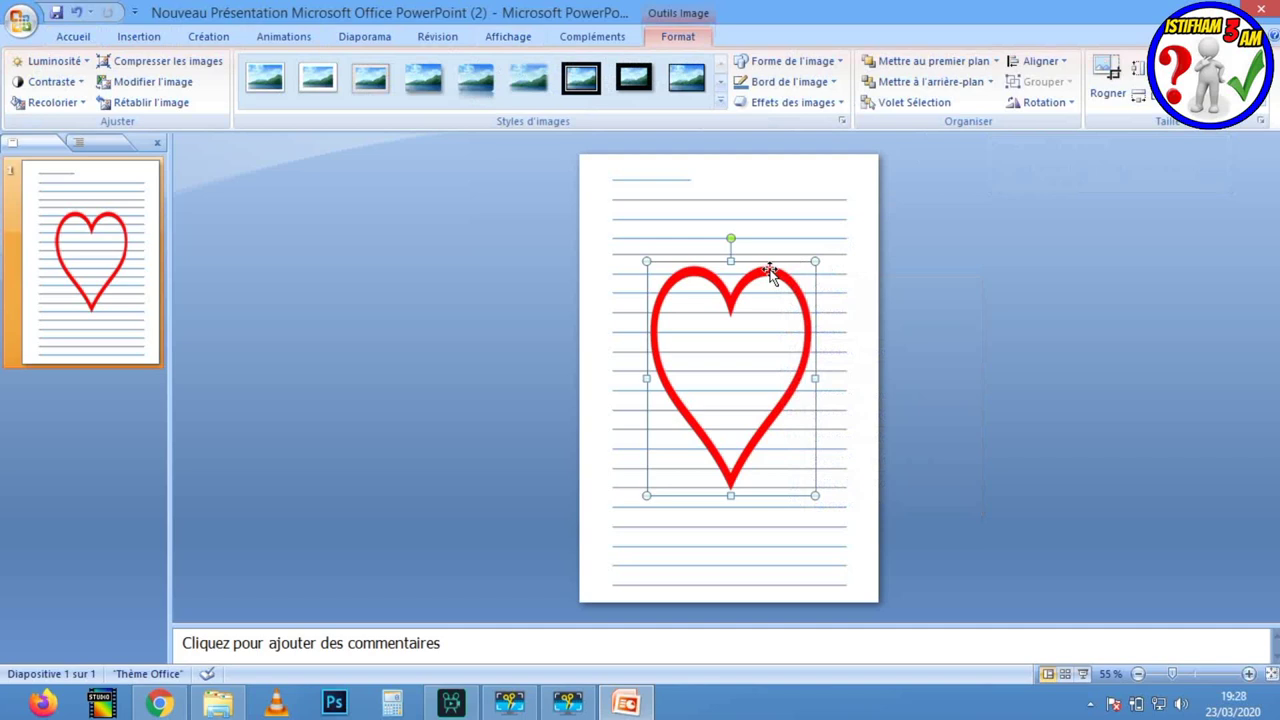
pyautogui.click(84, 104)
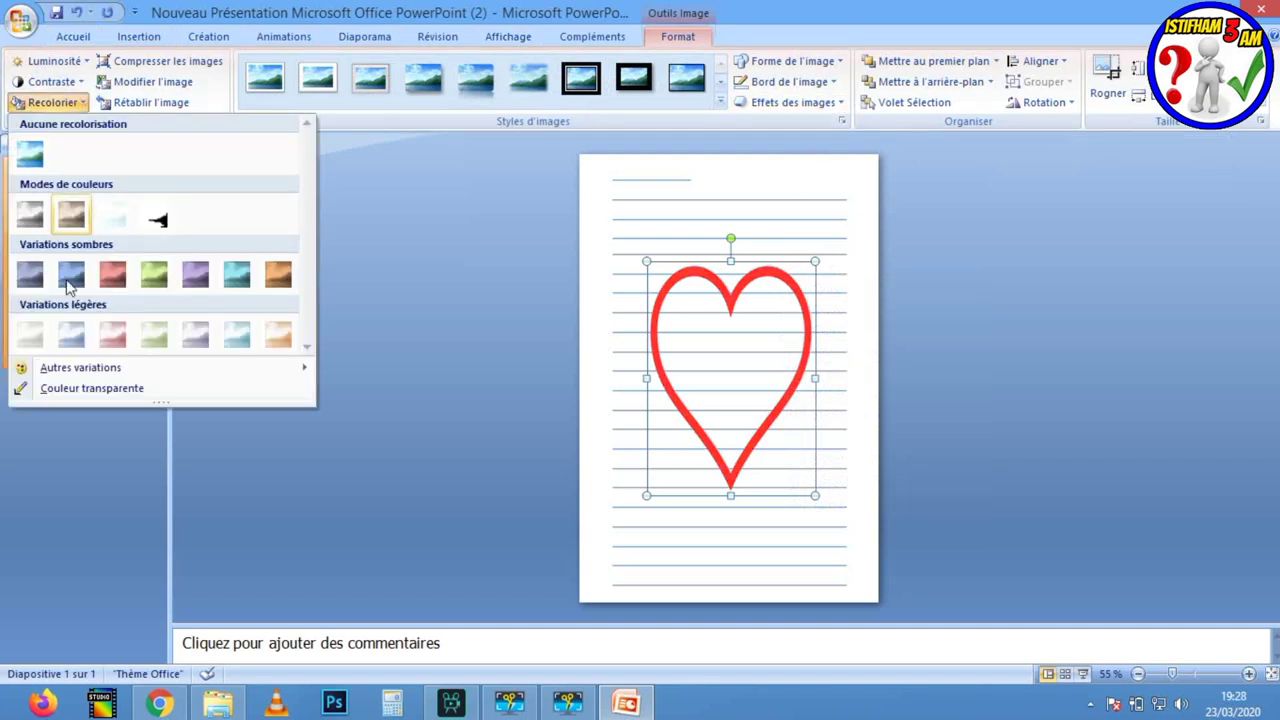
pyautogui.click(34, 338)
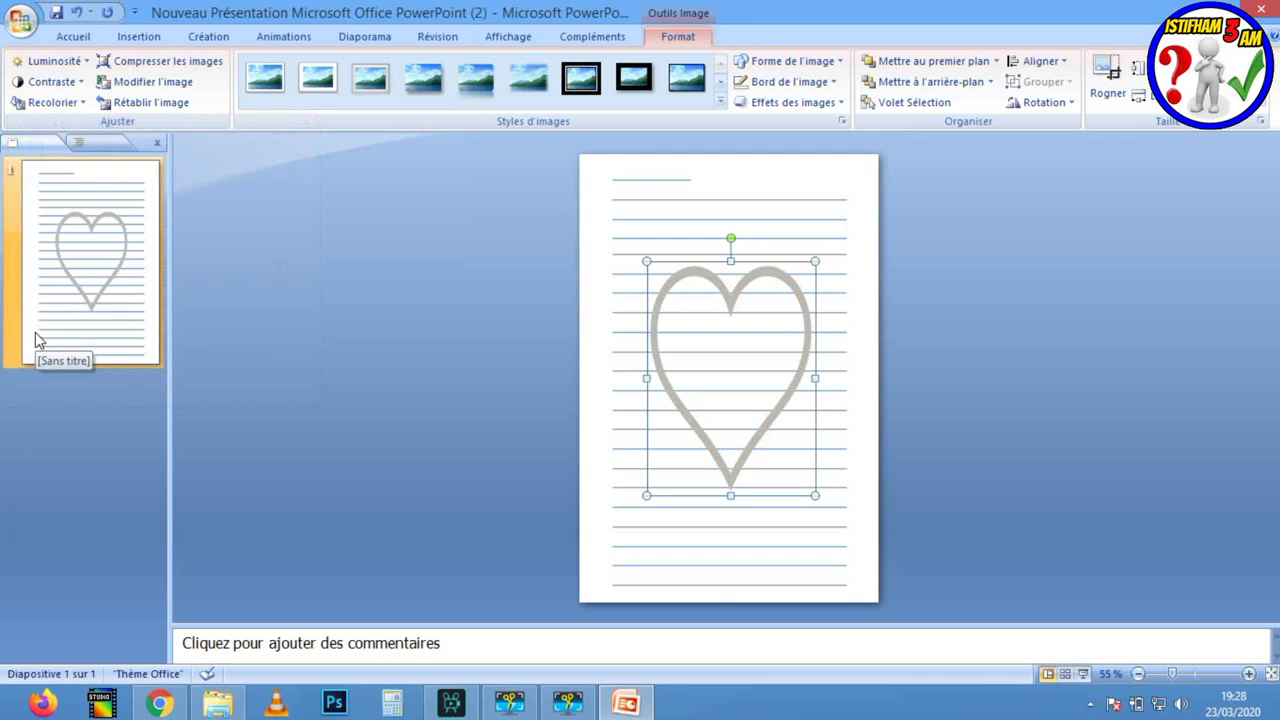
pyautogui.click(805, 196)
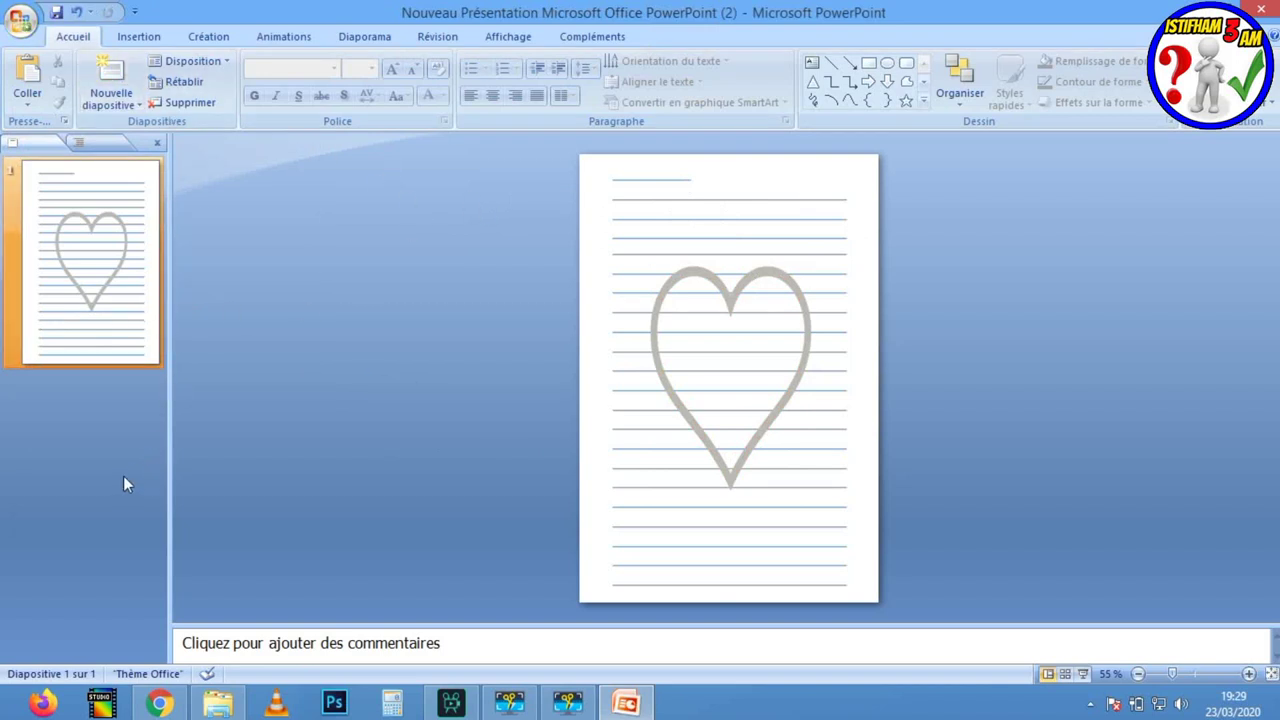
pyautogui.hotkey('ctrl', 'v')
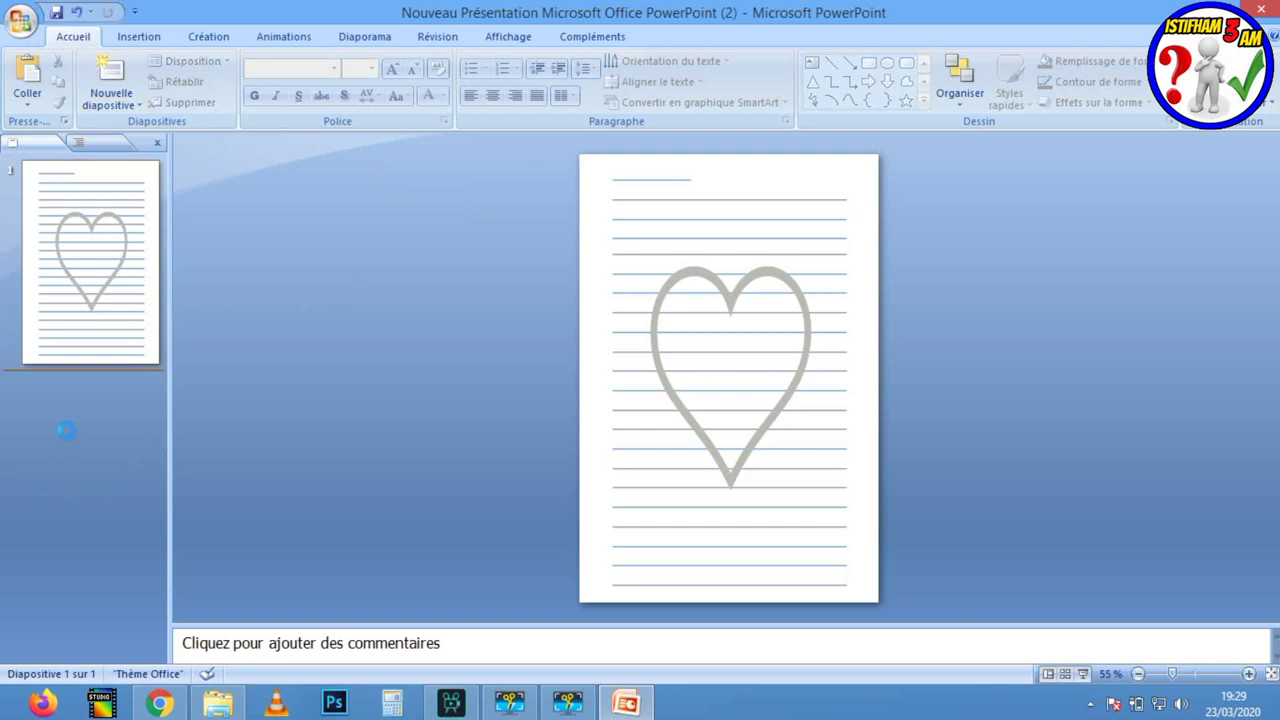
# Undo the stray pasted lines while keeping the heart recoloured grey
pyautogui.click(89, 258)
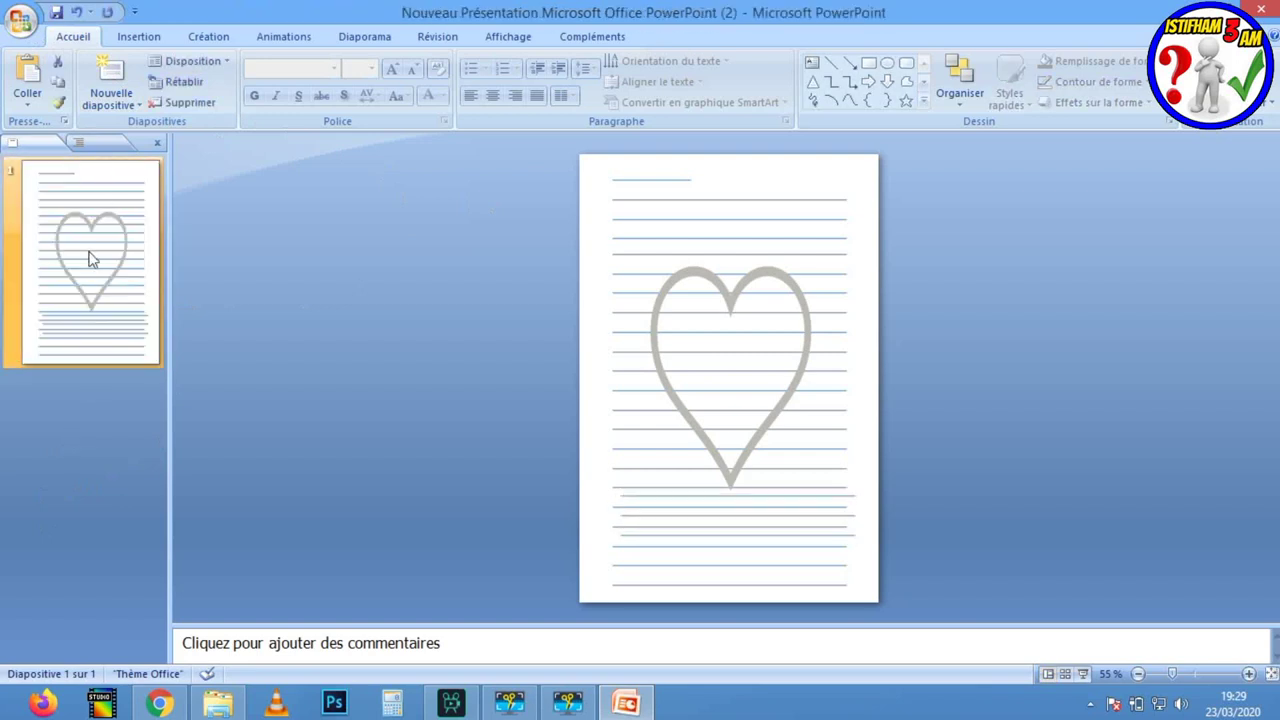
pyautogui.click(77, 12)
pyautogui.click(77, 12)
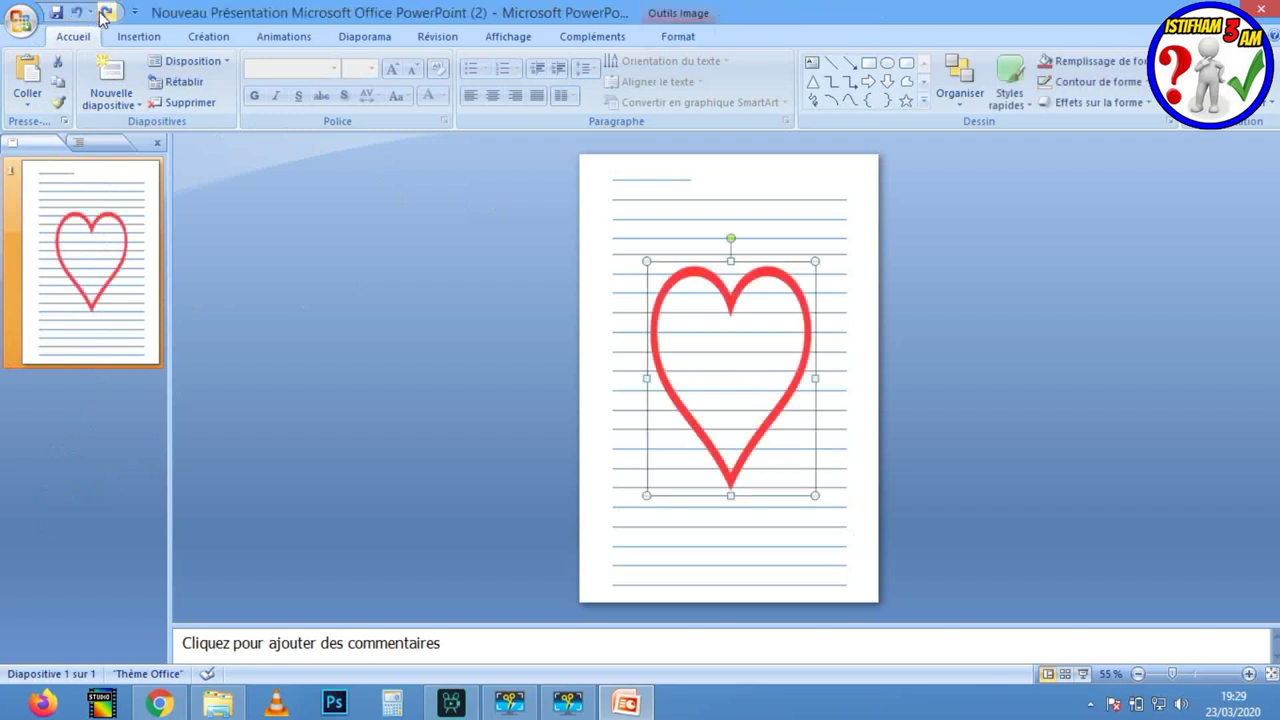
pyautogui.click(105, 14)
pyautogui.click(58, 428)
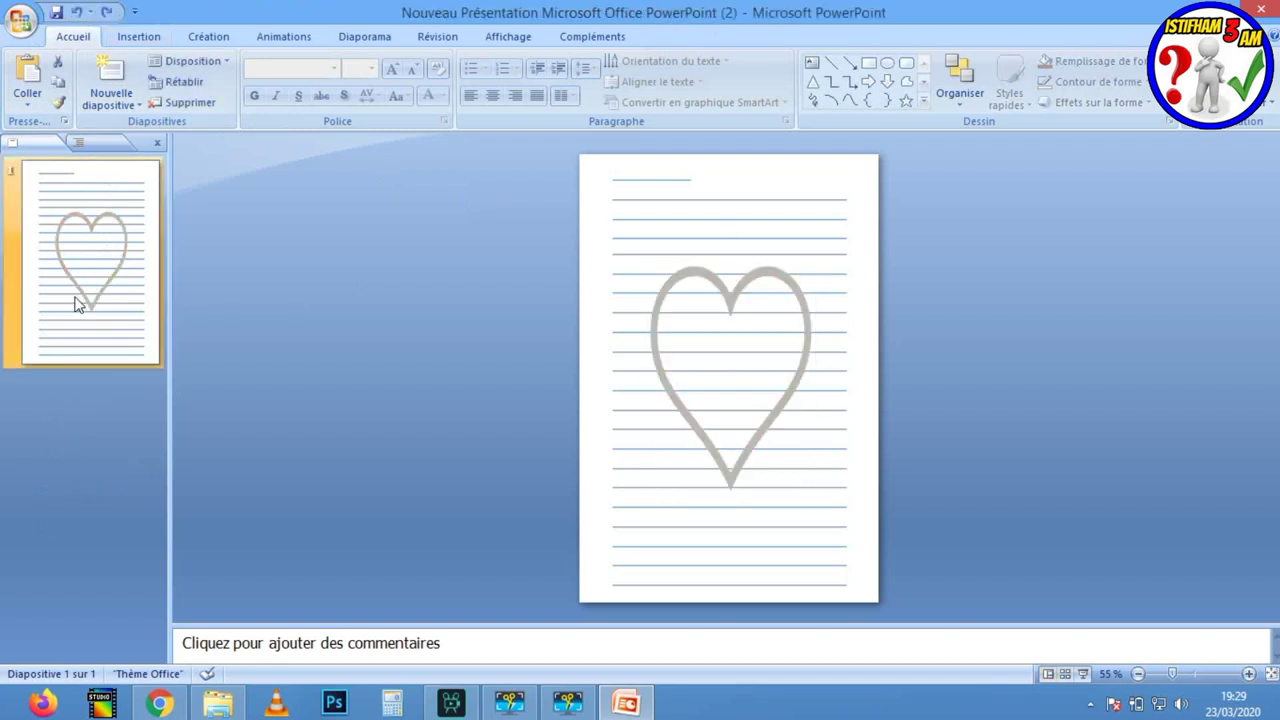
# Duplicate the ruled heart page repeatedly until the notebook holds 120 identical pages
pyautogui.click(100, 390)
pyautogui.hotkey('ctrl', 'v')
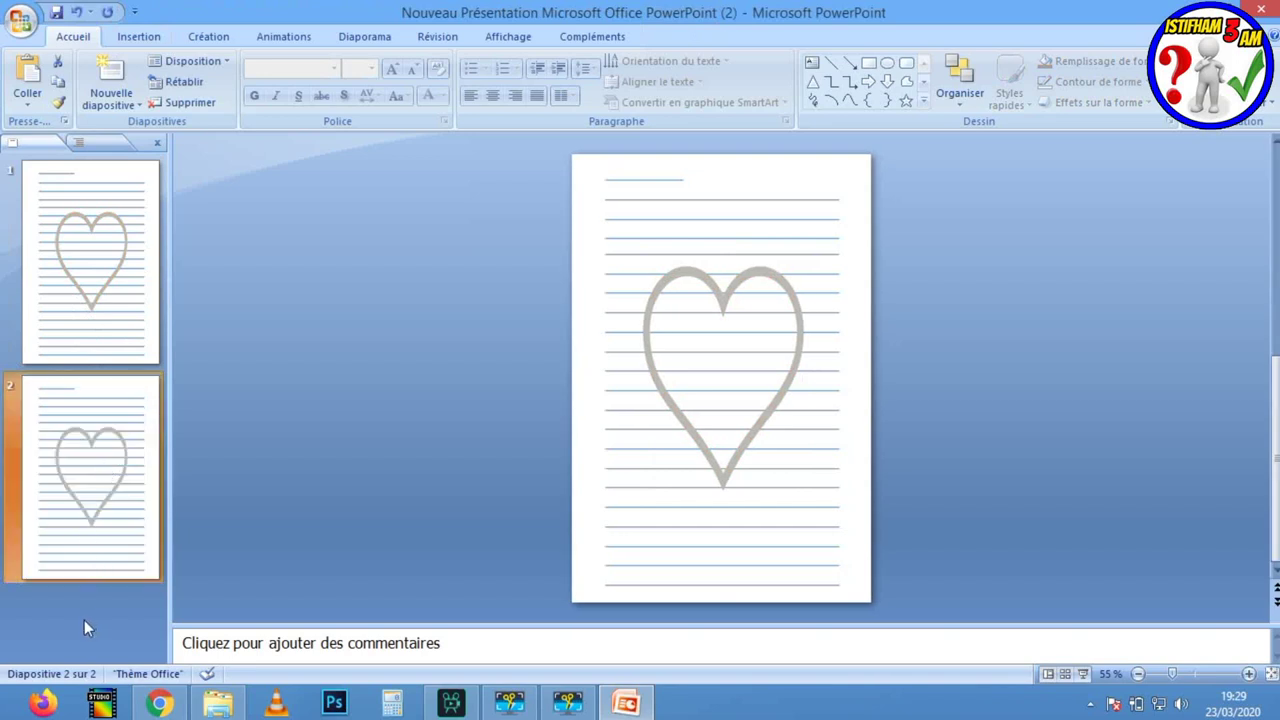
pyautogui.hotkey('ctrl', 'a')
pyautogui.hotkey('ctrl', 'c')
pyautogui.hotkey('ctrl', 'v')
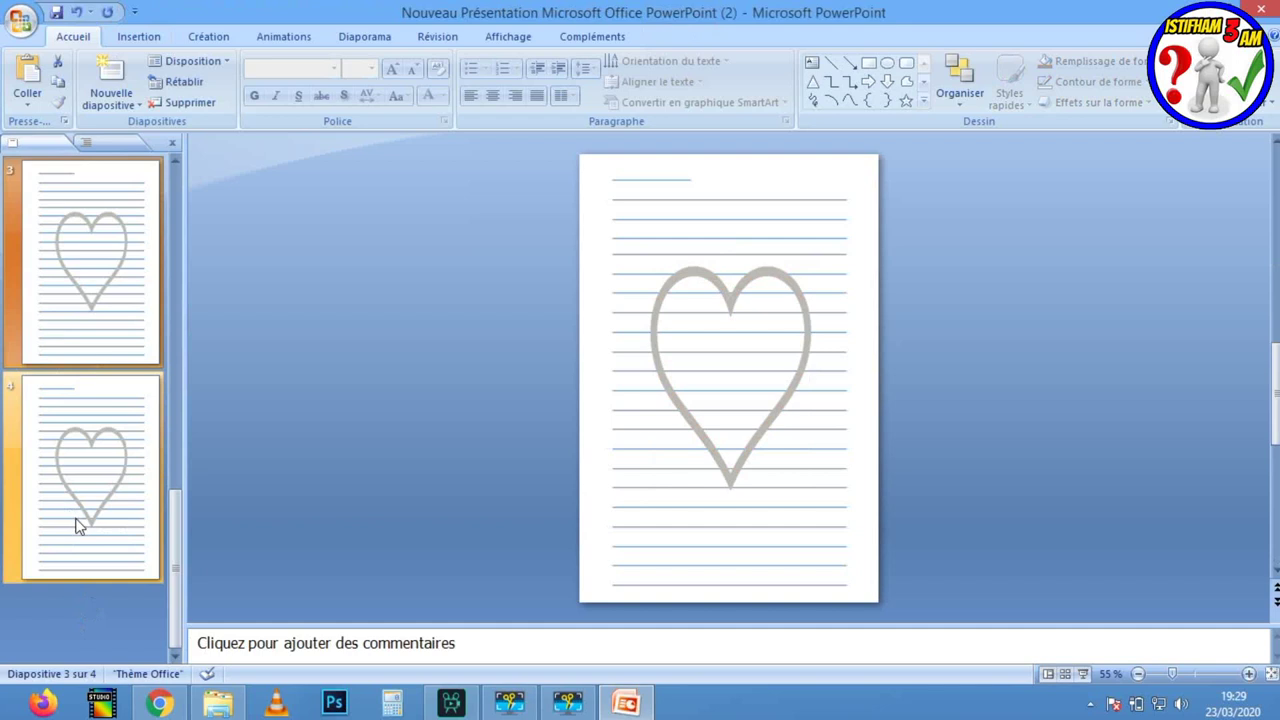
pyautogui.hotkey('ctrl', 'a')
pyautogui.hotkey('ctrl', 'c')
pyautogui.hotkey('ctrl', 'v')
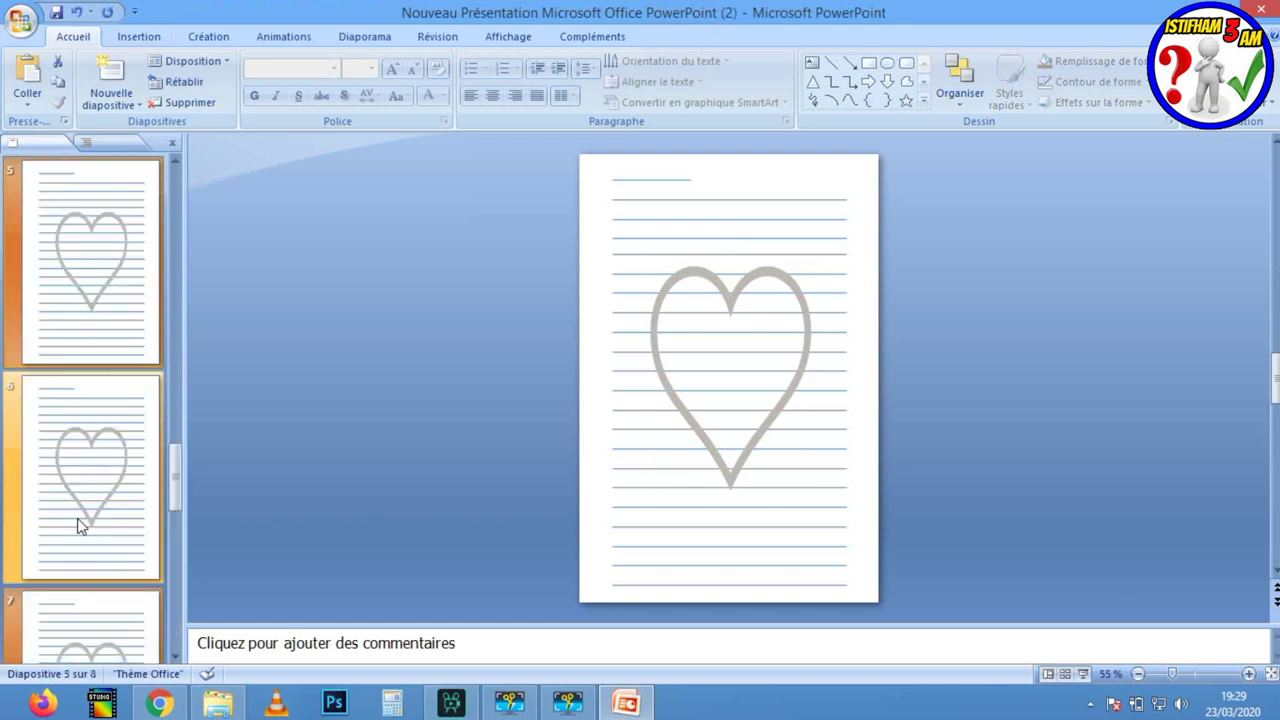
pyautogui.hotkey('ctrl', 'v')
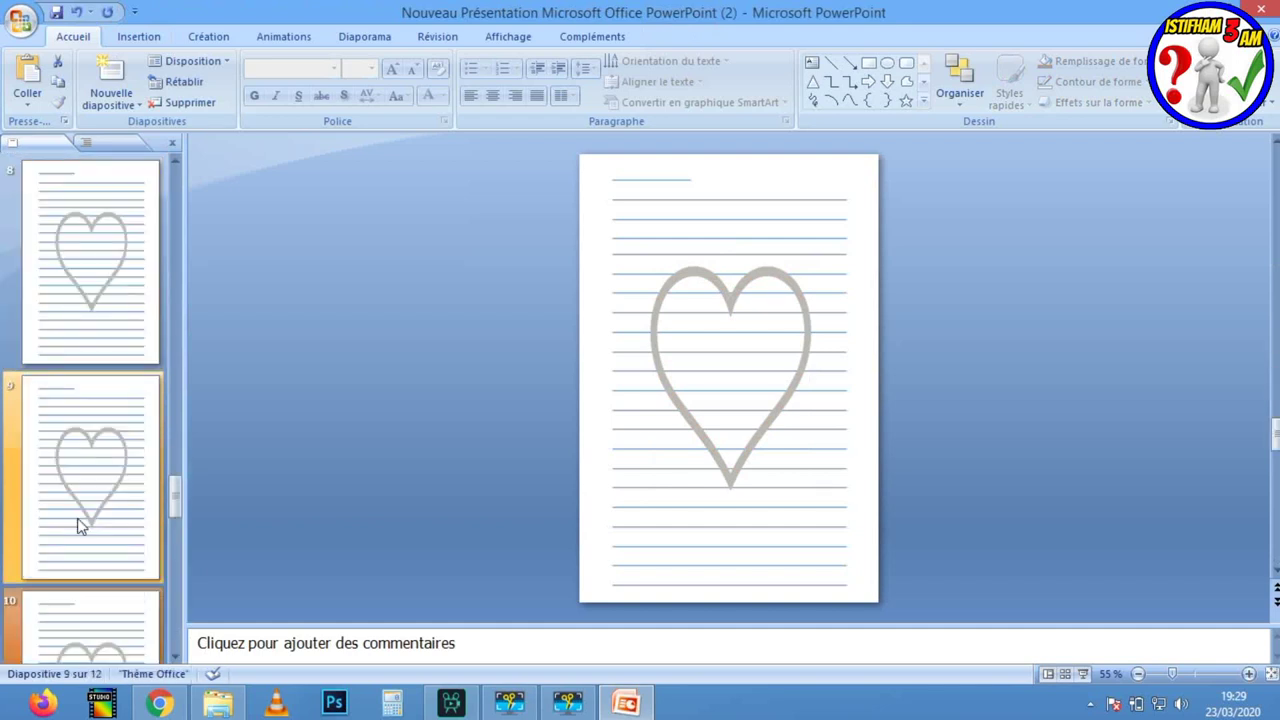
pyautogui.hotkey('ctrl', 'v')
pyautogui.hotkey('ctrl', 'v')
pyautogui.hotkey('ctrl', 'v')
pyautogui.hotkey('ctrl', 'v')
pyautogui.hotkey('ctrl', 'v')
pyautogui.hotkey('ctrl', 'v')
pyautogui.hotkey('ctrl', 'v')
pyautogui.hotkey('ctrl', 'v')
pyautogui.hotkey('ctrl', 'v')
pyautogui.hotkey('ctrl', 'v')
pyautogui.hotkey('ctrl', 'v')
pyautogui.hotkey('ctrl', 'v')
pyautogui.hotkey('ctrl', 'v')
pyautogui.hotkey('ctrl', 'v')
pyautogui.hotkey('ctrl', 'v')
pyautogui.hotkey('ctrl', 'v')
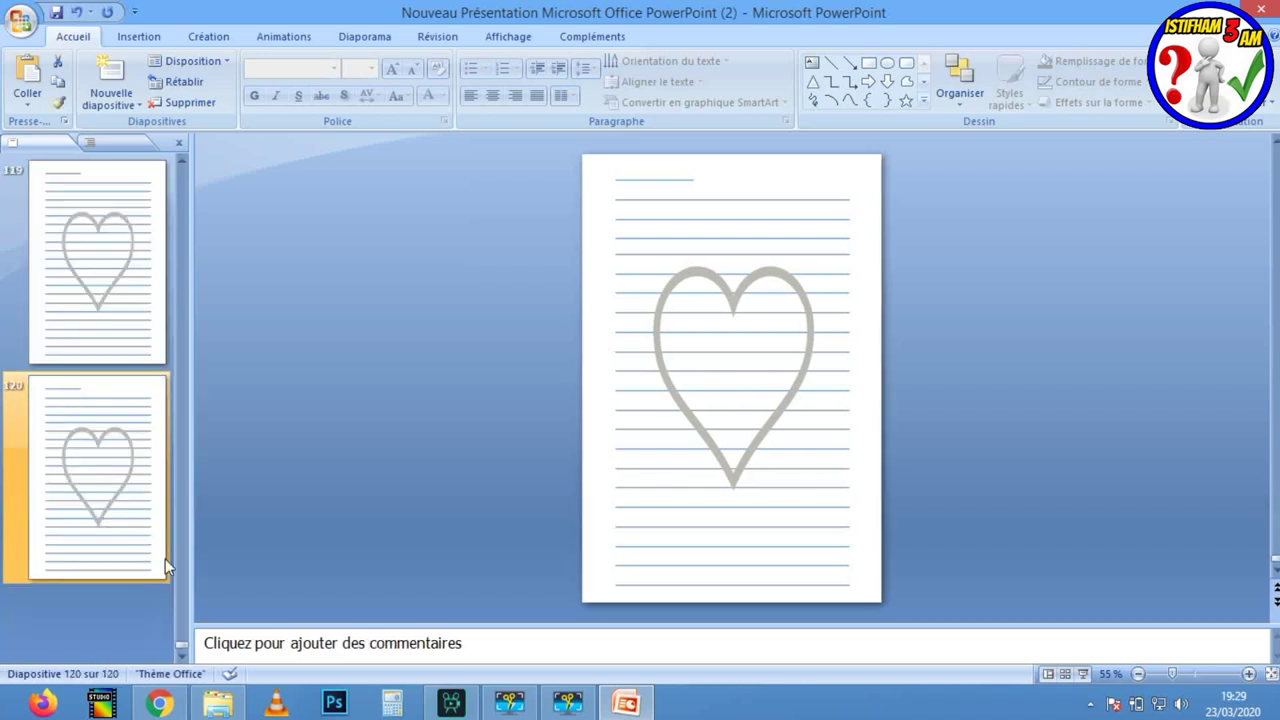
pyautogui.scroll(10, 160, 470)
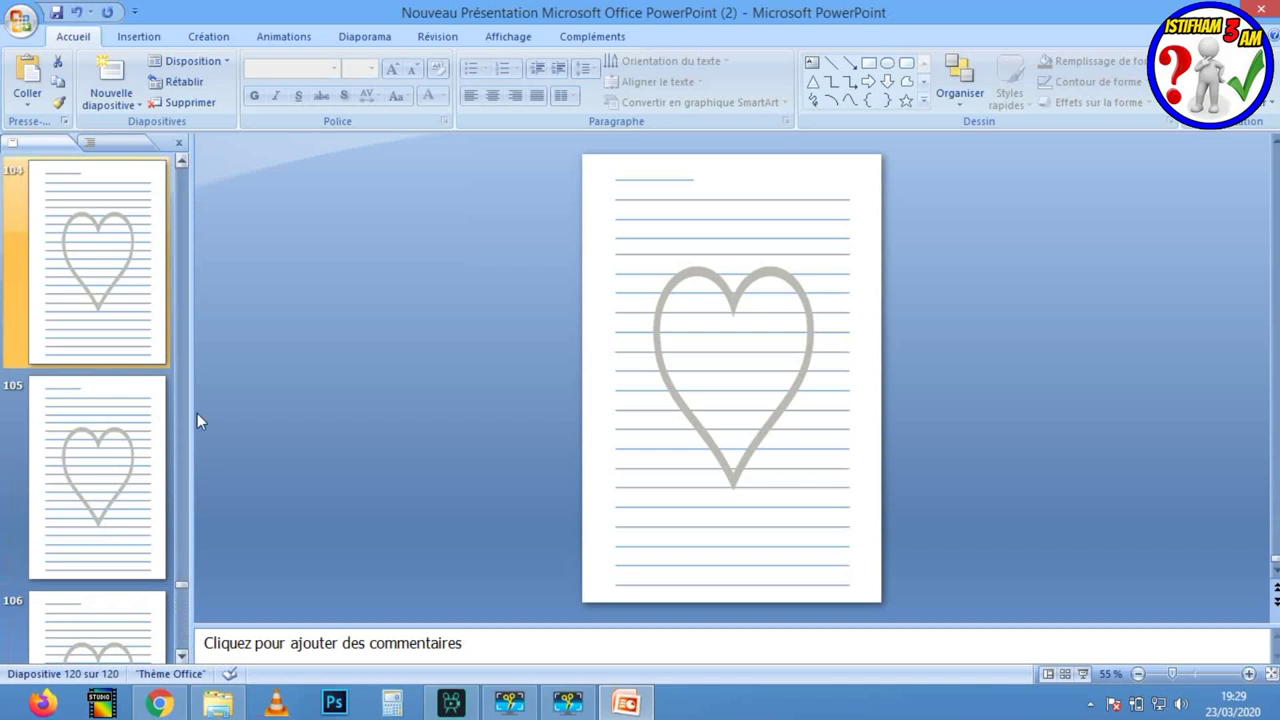
pyautogui.moveTo(176, 582); pyautogui.dragTo(182, 164)
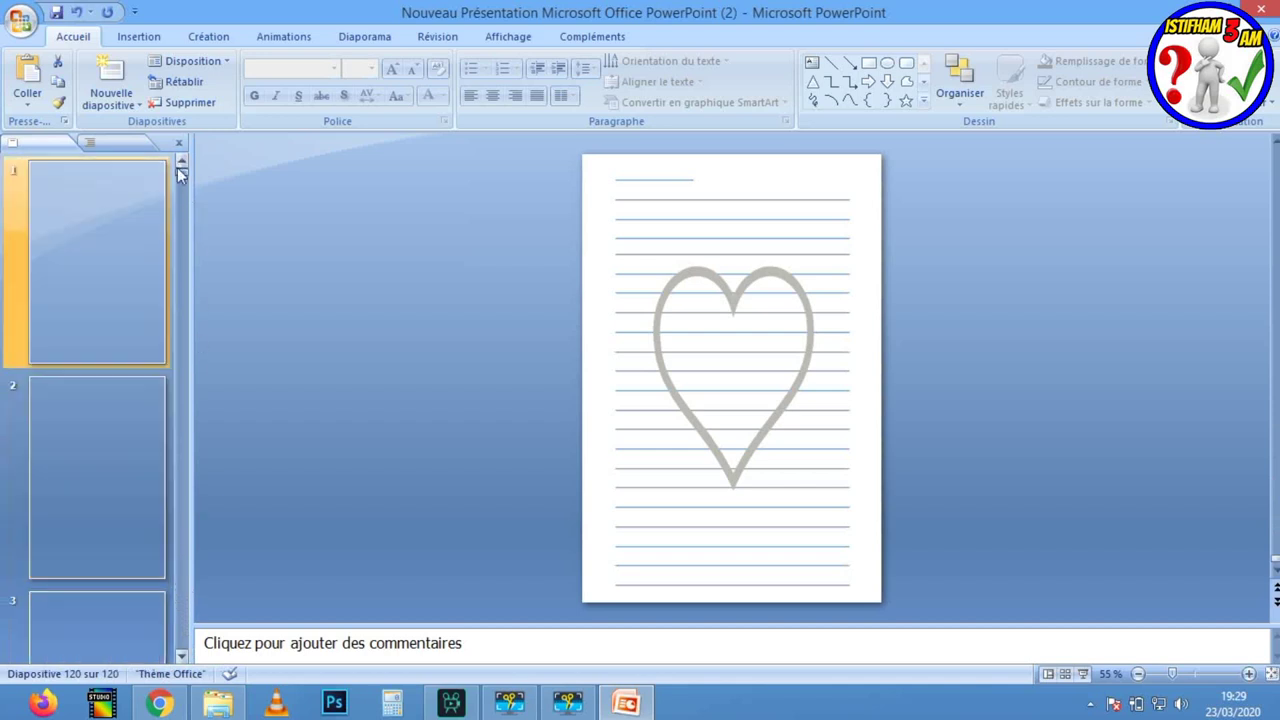
# Insert a new title-and-content slide and move it to the front of the notebook
pyautogui.click(97, 254)
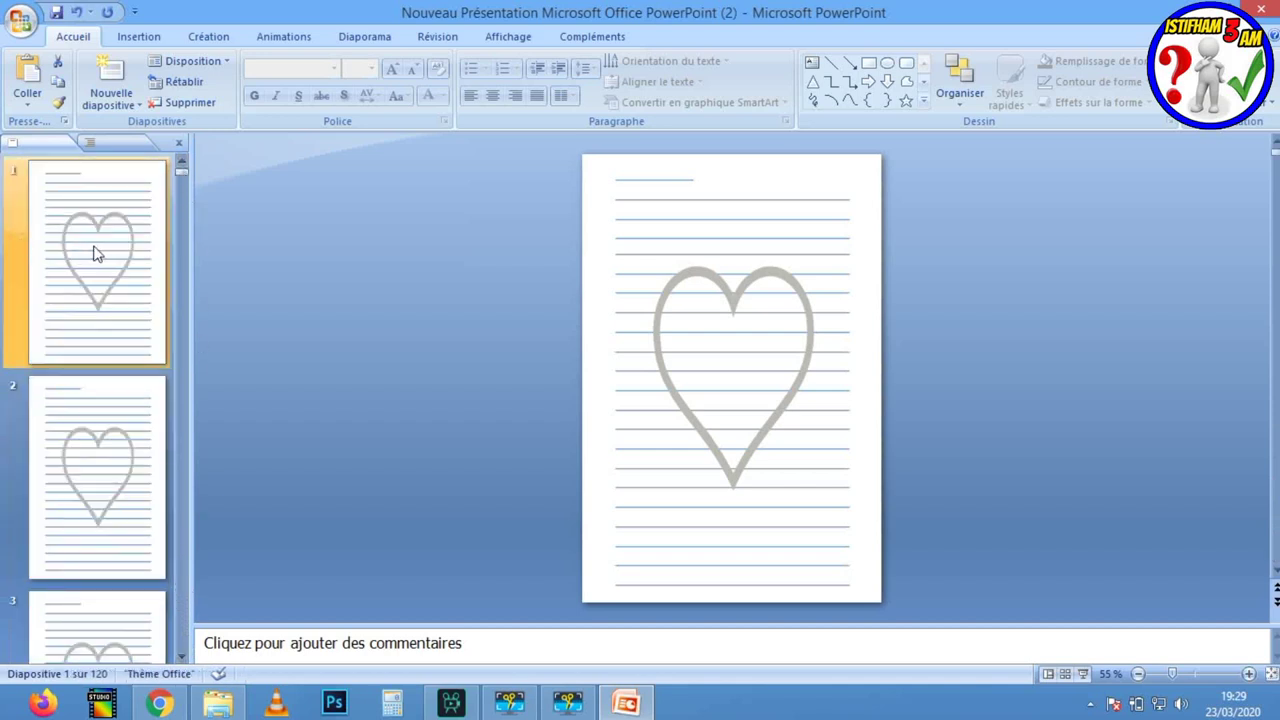
pyautogui.click(110, 72)
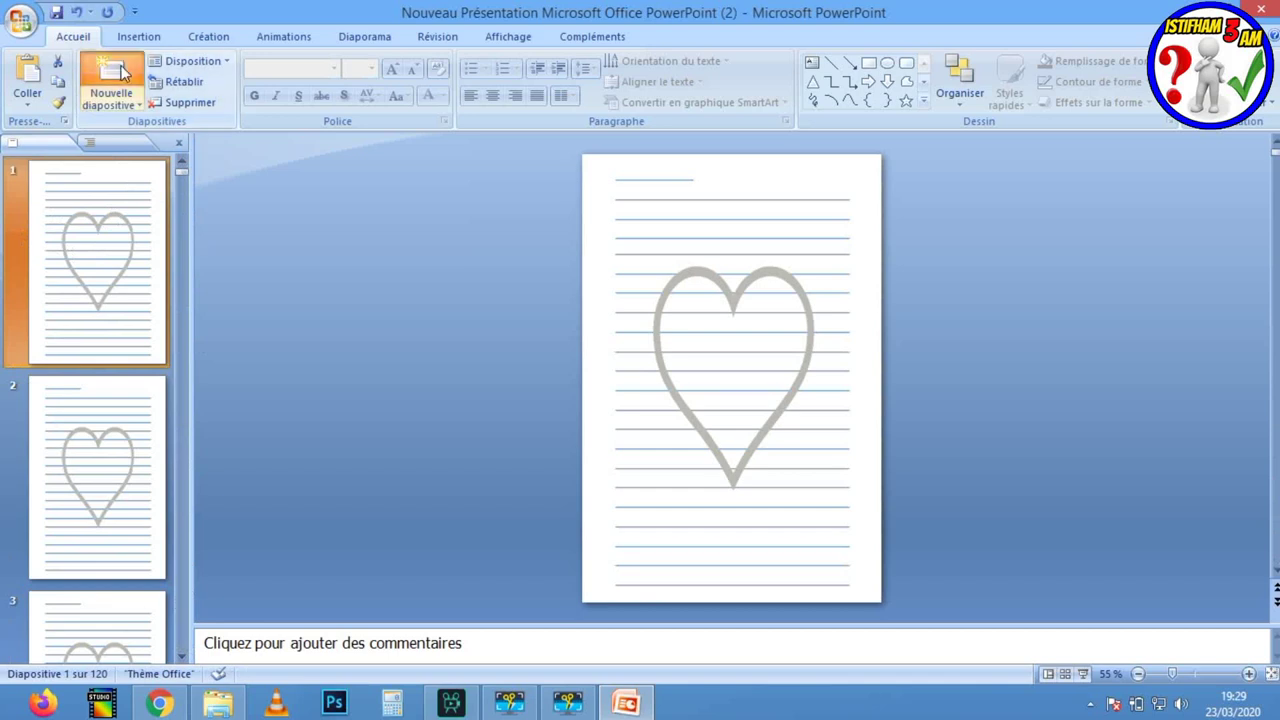
pyautogui.moveTo(103, 449); pyautogui.dragTo(103, 223)
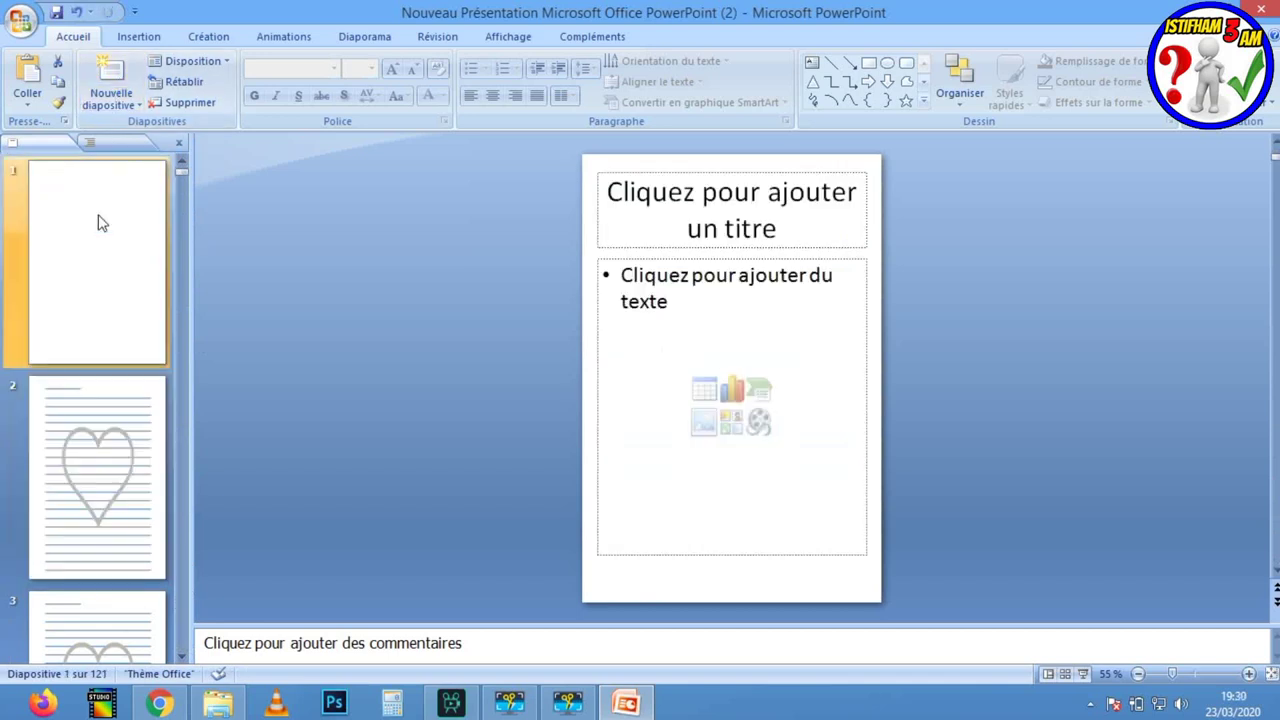
pyautogui.click(756, 213)
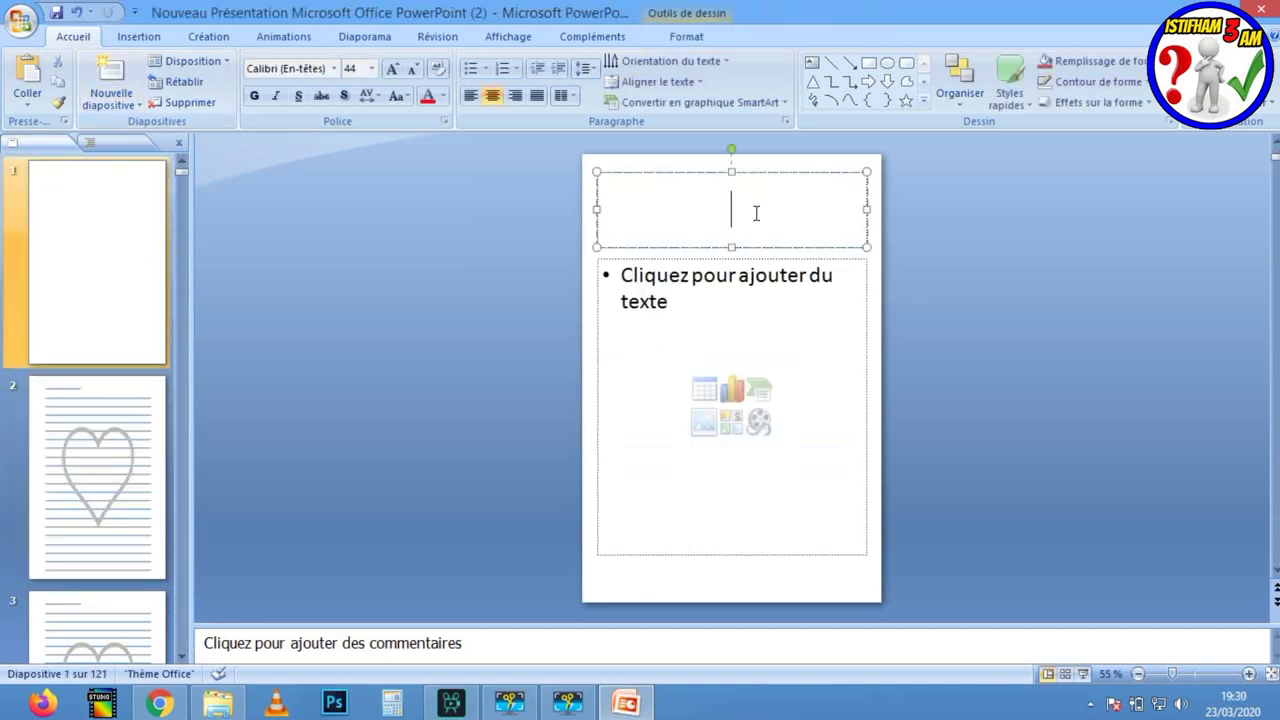
# Lower the top edge of the body text box on the first page
pyautogui.click(738, 297)
pyautogui.moveTo(732, 258); pyautogui.dragTo(733, 325)
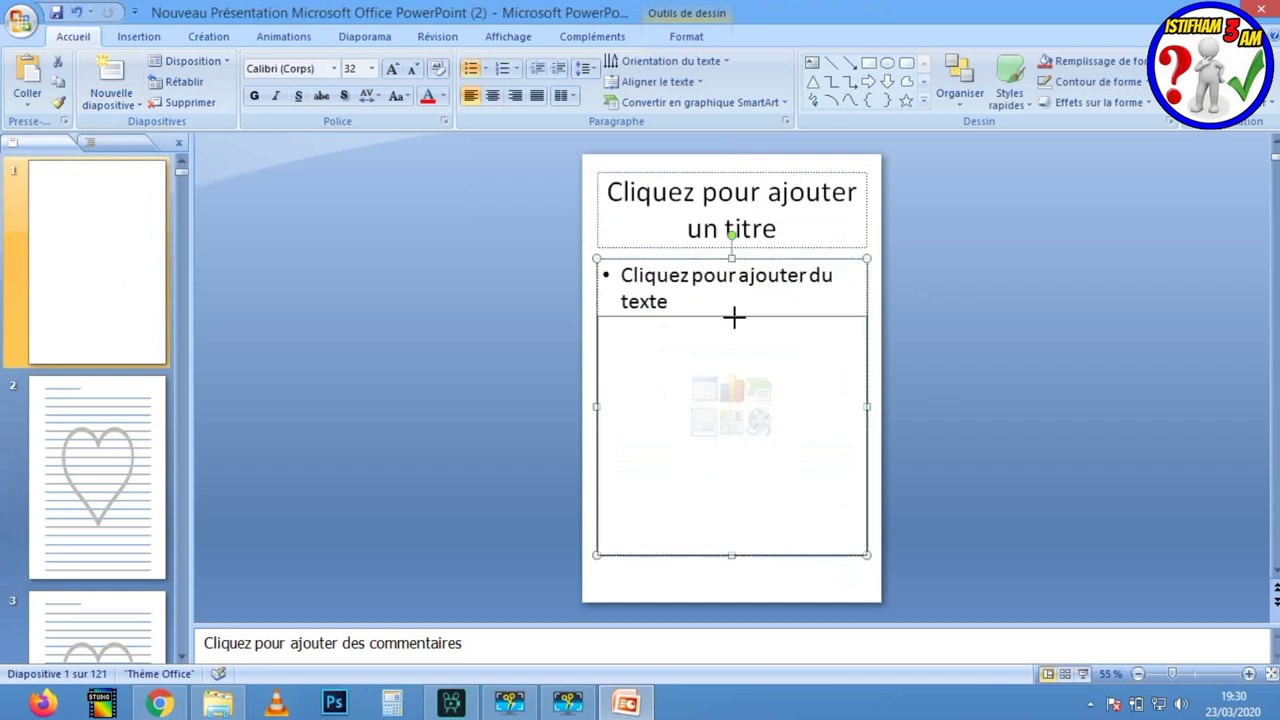
pyautogui.click(826, 449)
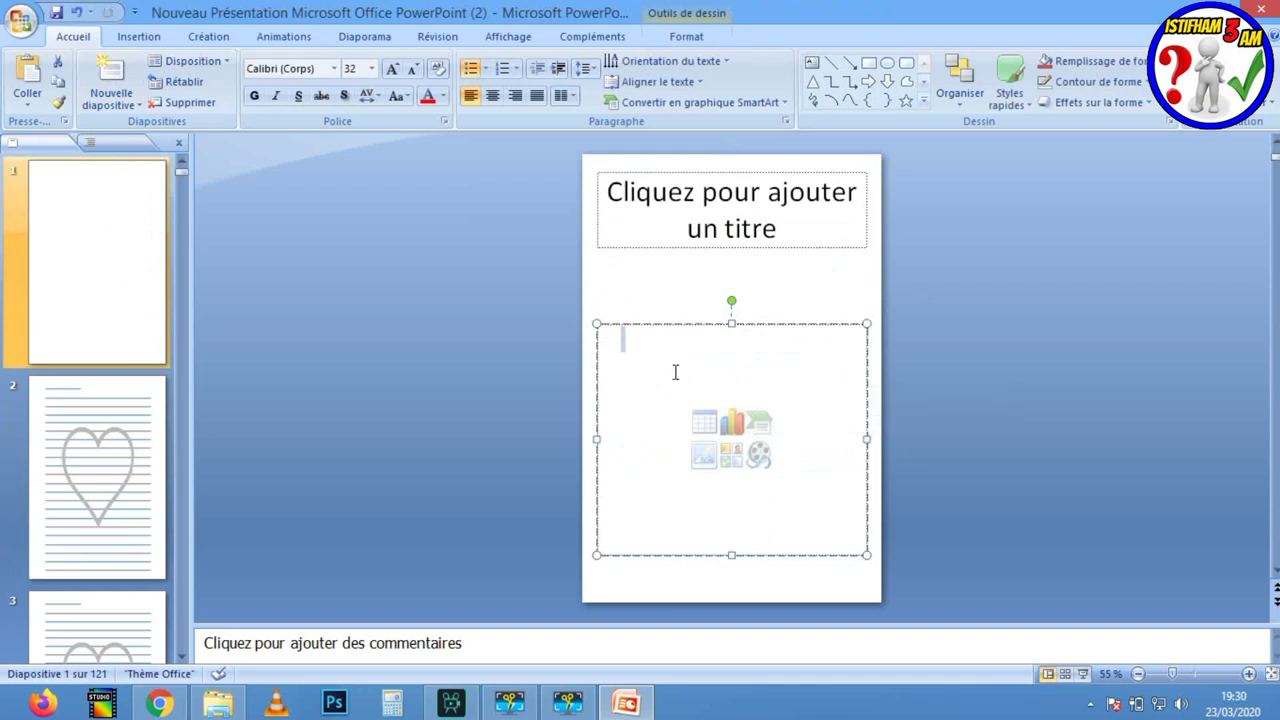
pyautogui.click(703, 266)
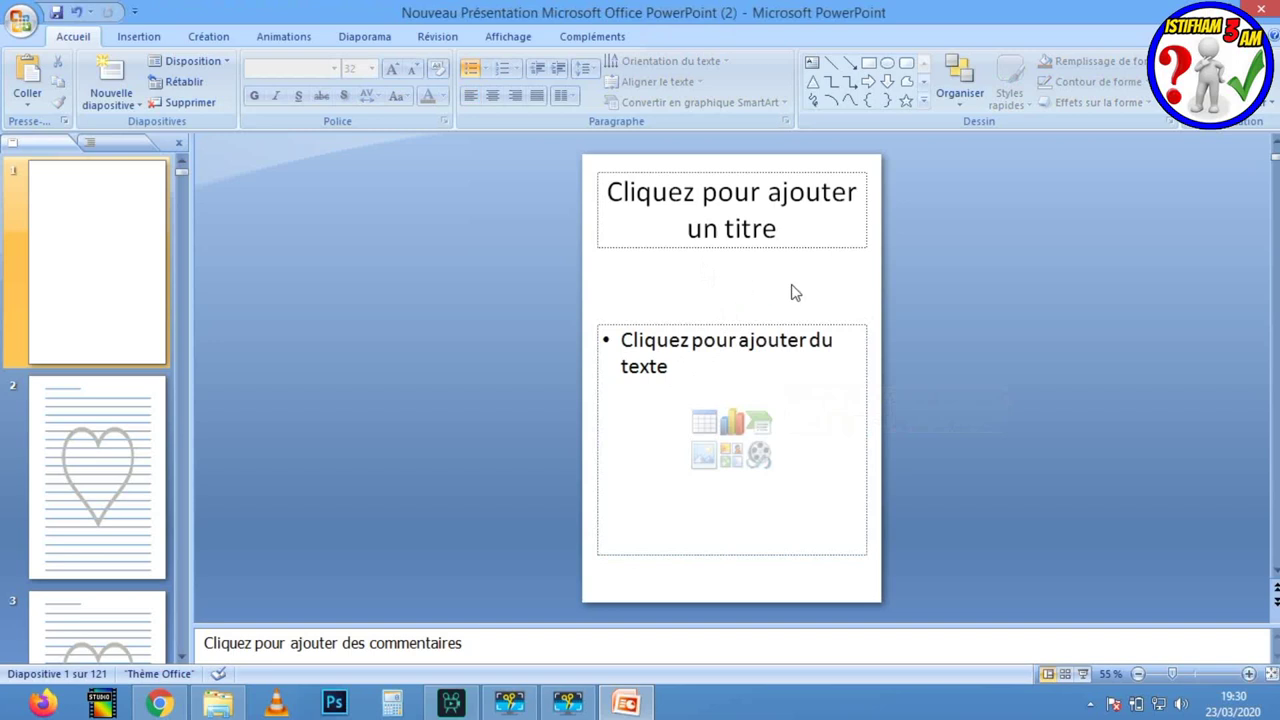
# Stretch the title box further down to make it taller
pyautogui.click(788, 207)
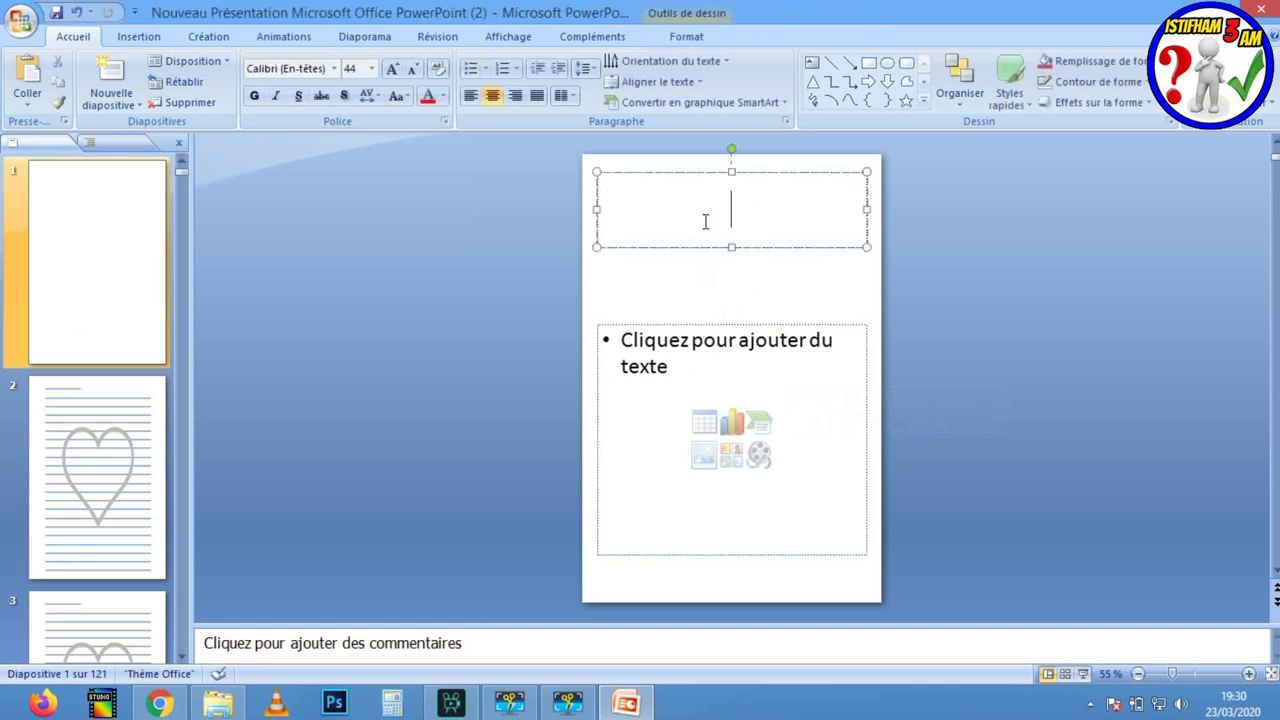
pyautogui.moveTo(734, 247); pyautogui.dragTo(740, 281)
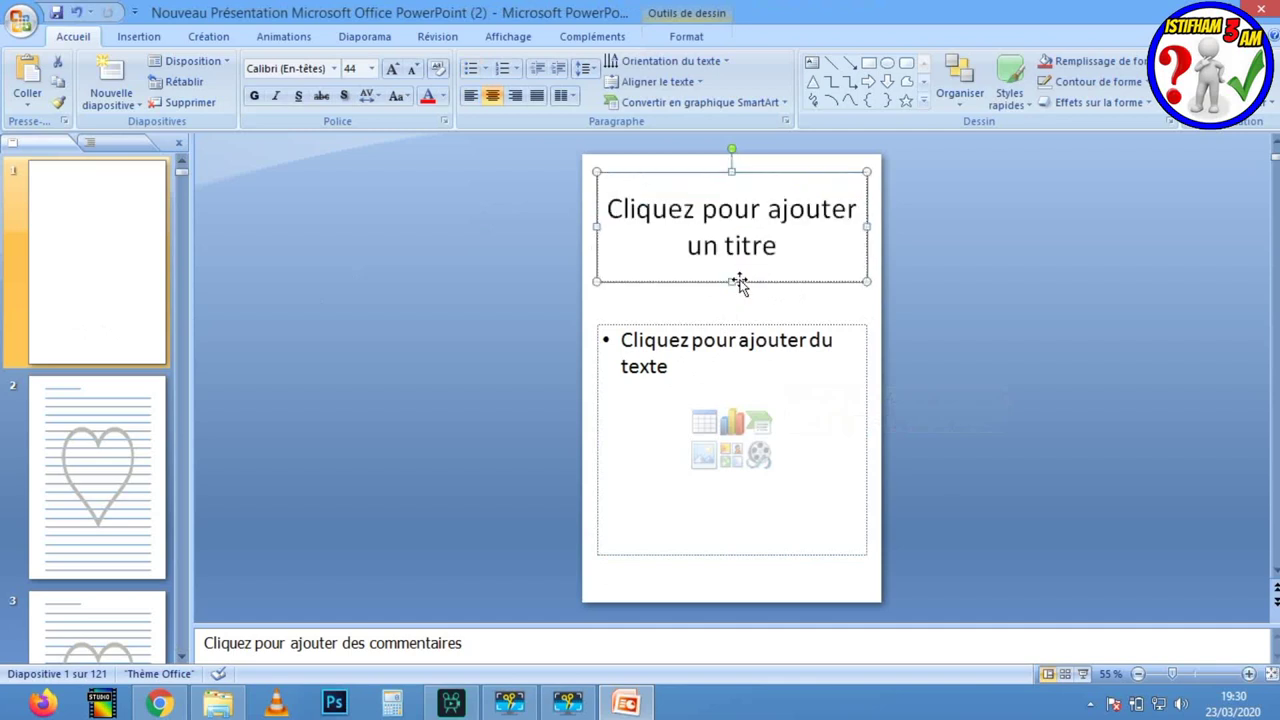
pyautogui.click(683, 225)
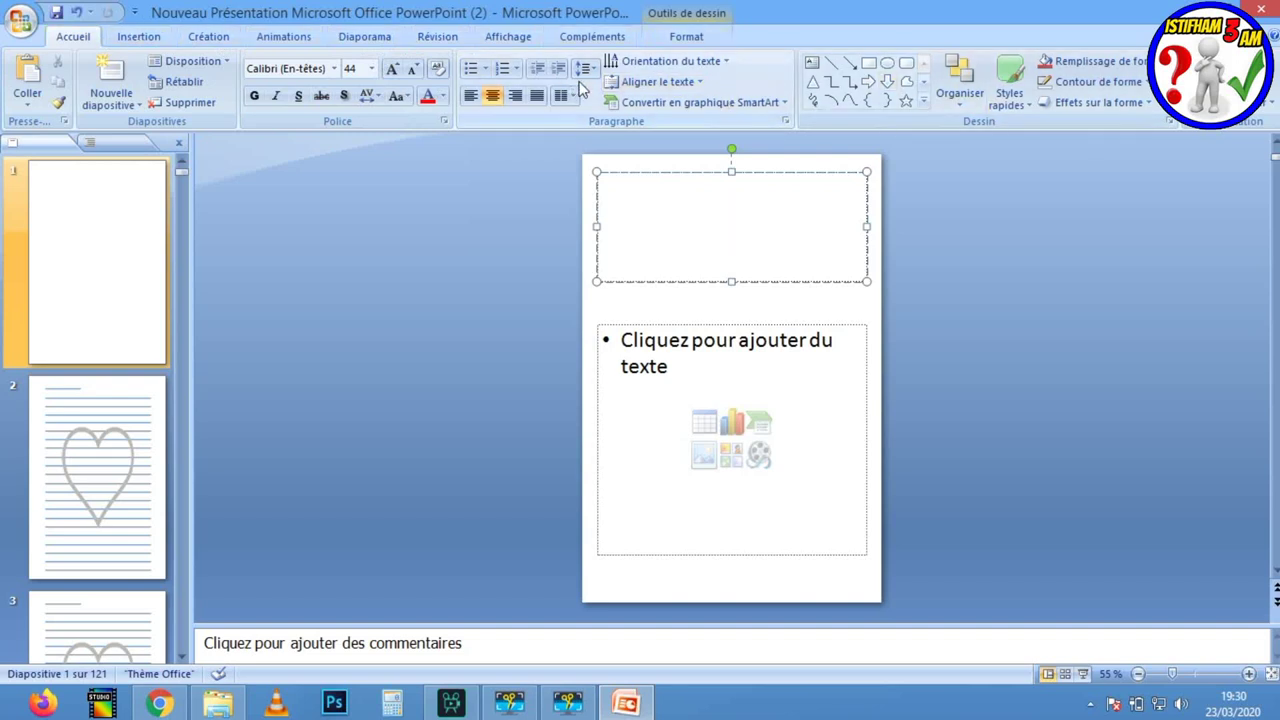
pyautogui.click(138, 36)
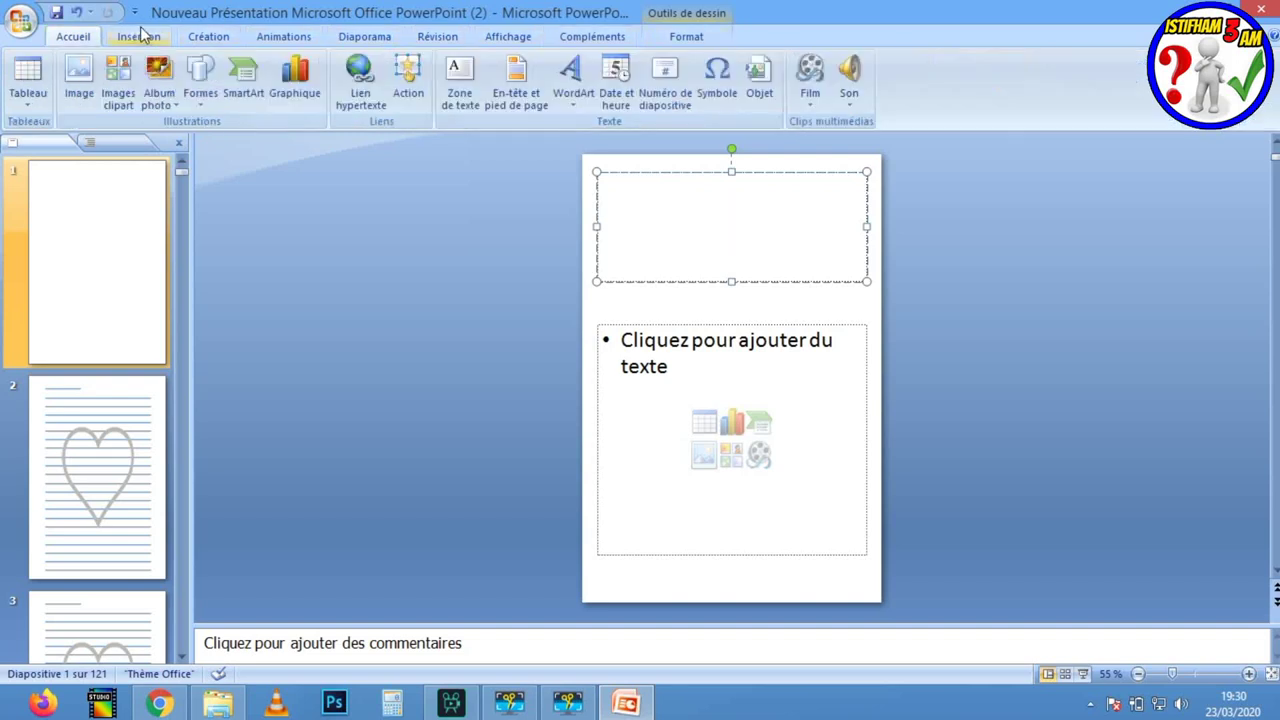
# Insert a red WordArt on the first page reading 'belongs to :'
pyautogui.click(573, 80)
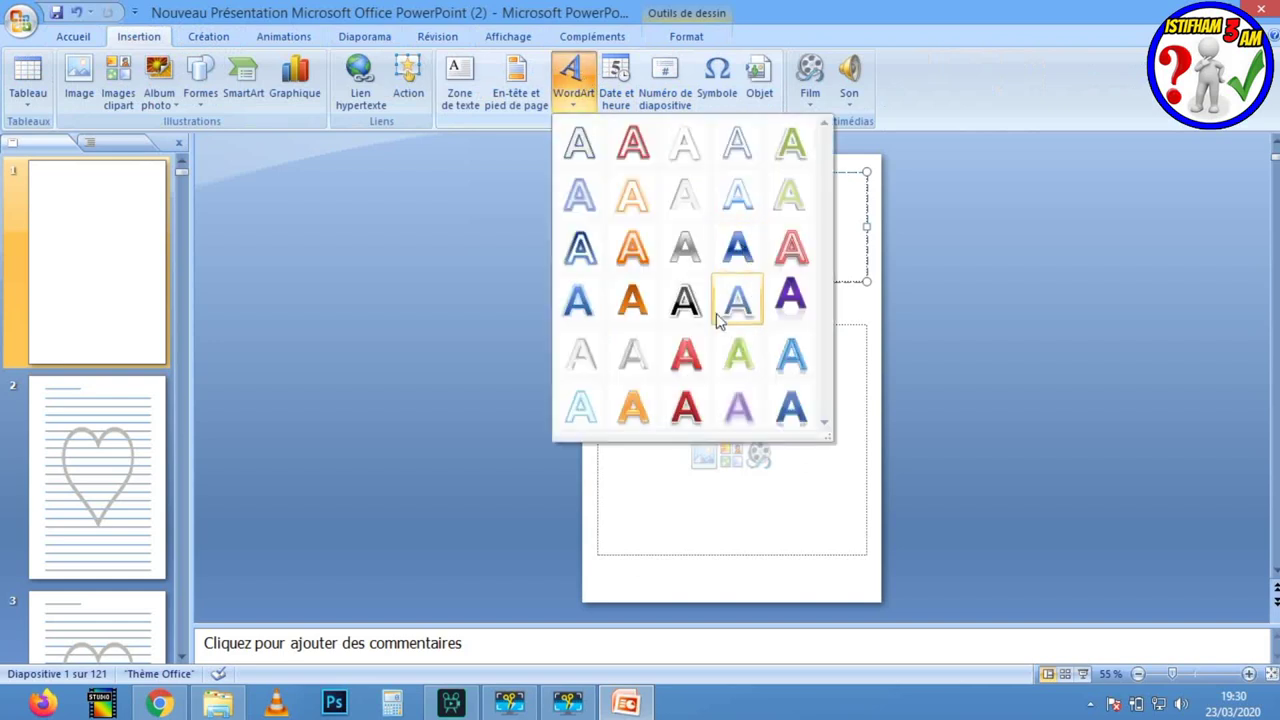
pyautogui.click(686, 356)
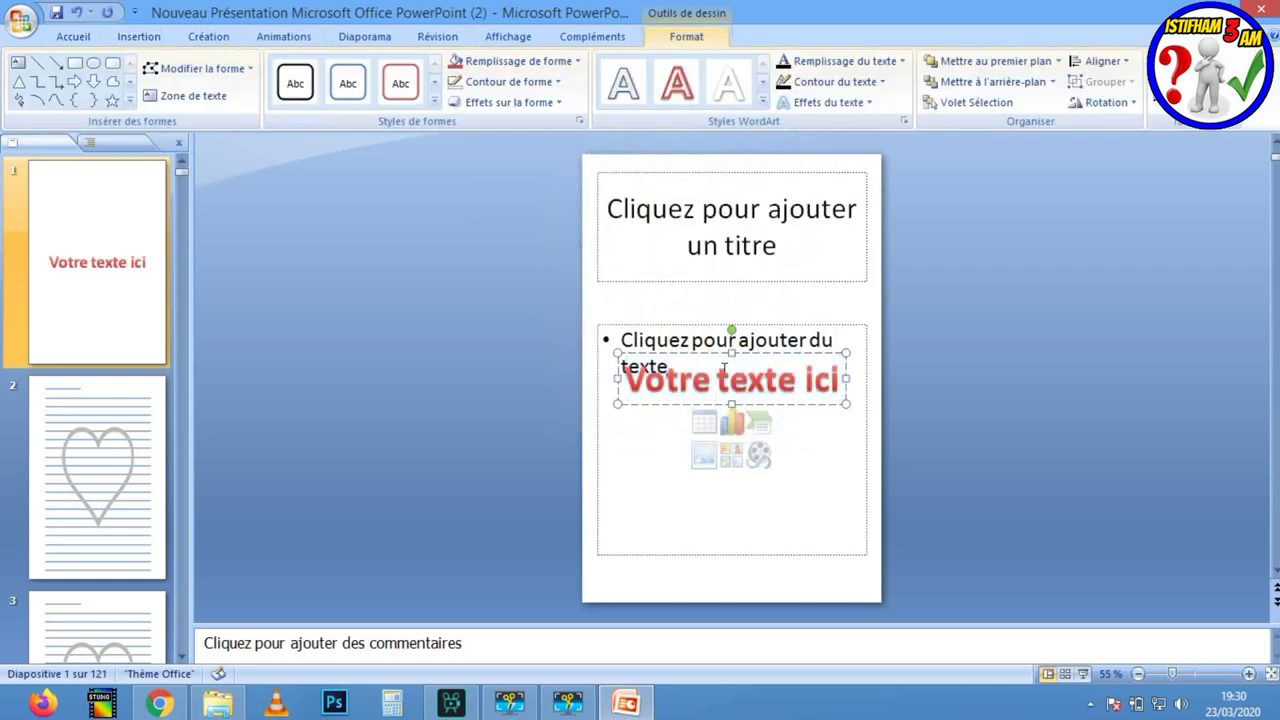
pyautogui.tripleClick(723, 369)
pyautogui.write('b')
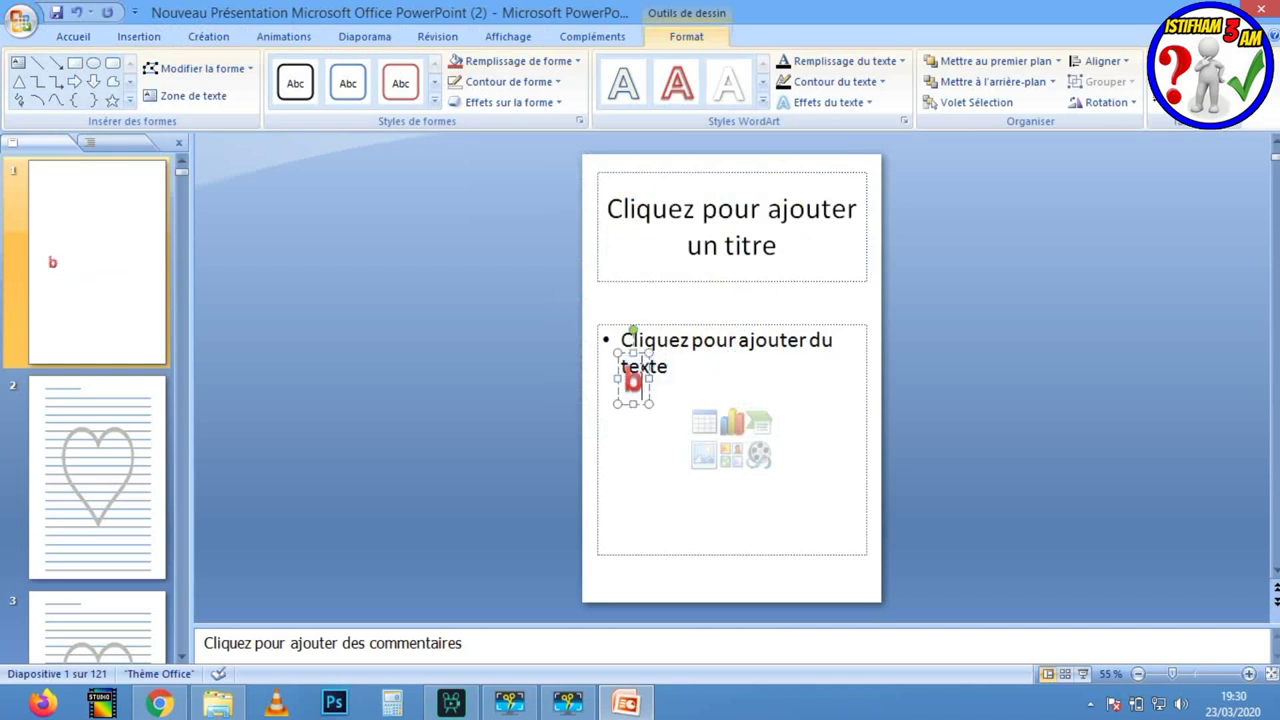
pyautogui.write('elongs to')
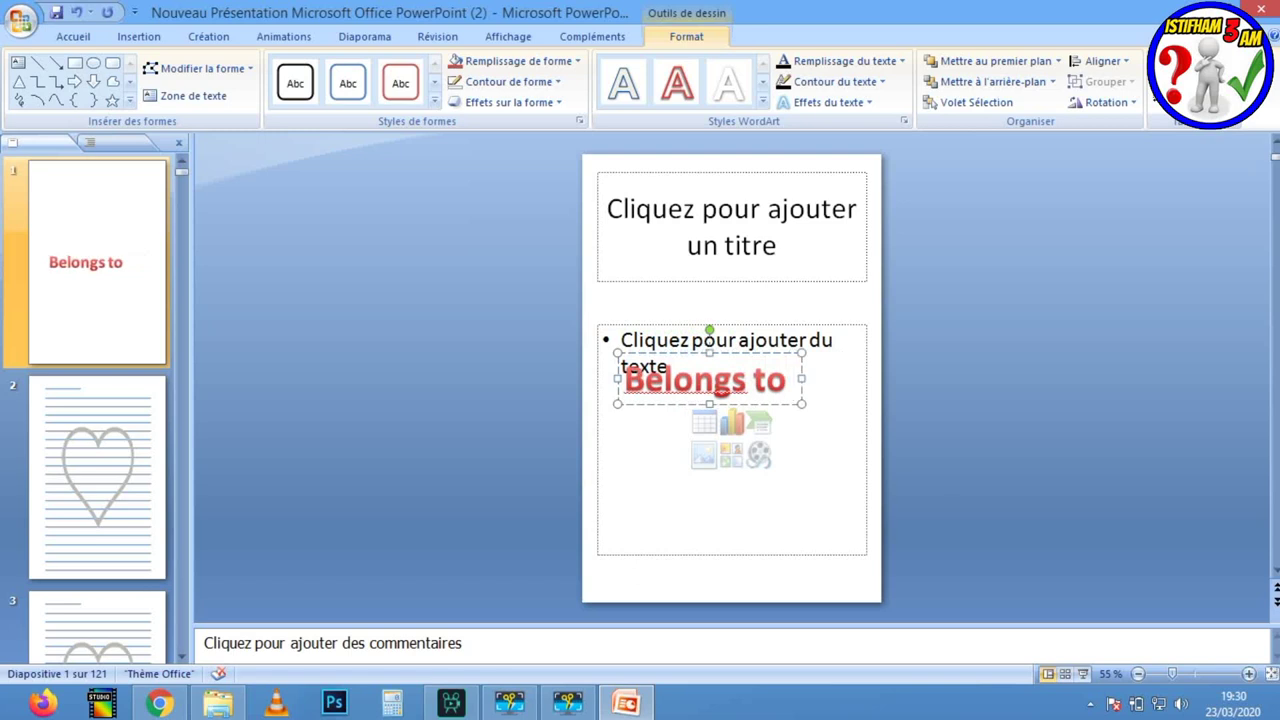
pyautogui.write(' :')
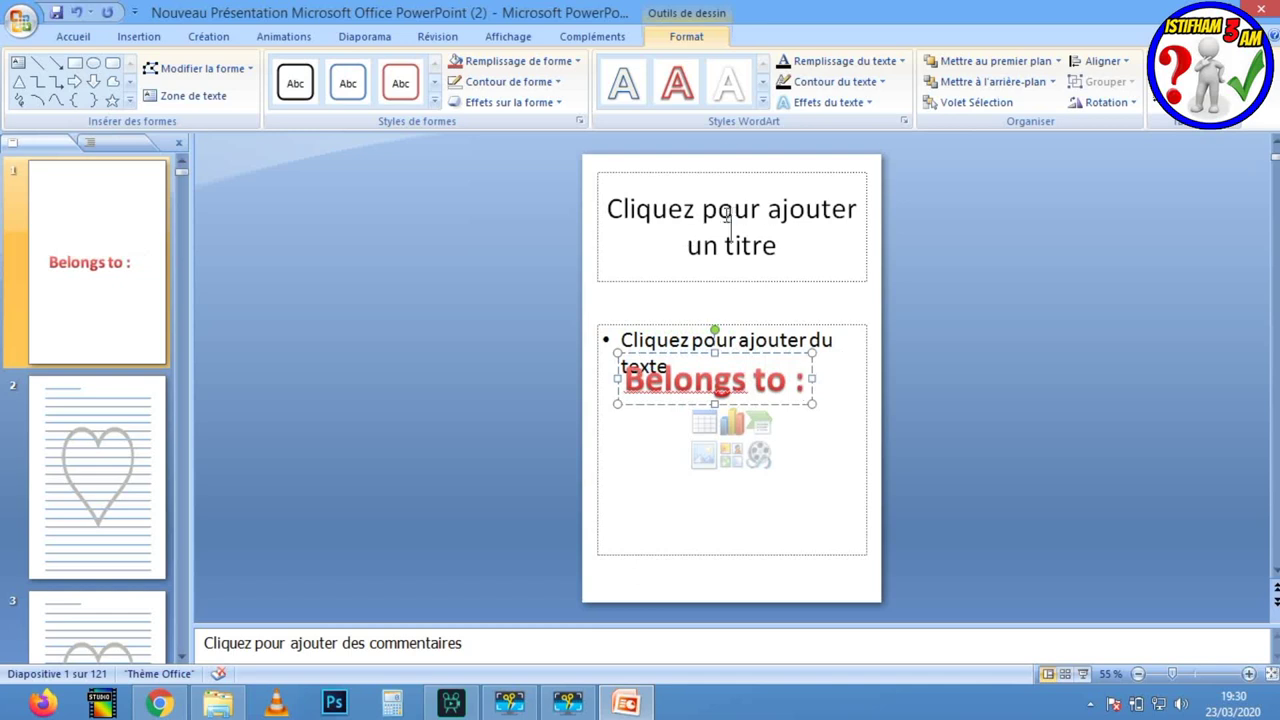
# Delete the empty title placeholder and move the WordArt to the top of the page
pyautogui.click(735, 200)
pyautogui.click(732, 172)
pyautogui.press('Delete')
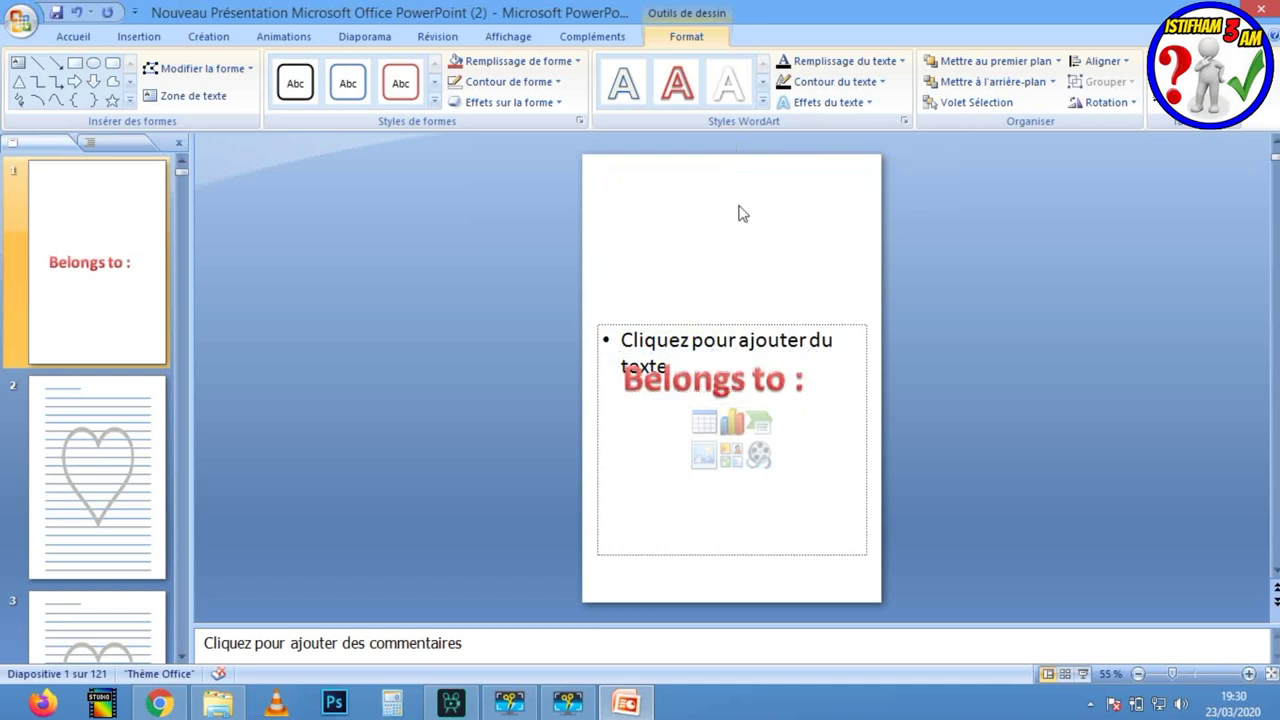
pyautogui.click(727, 377)
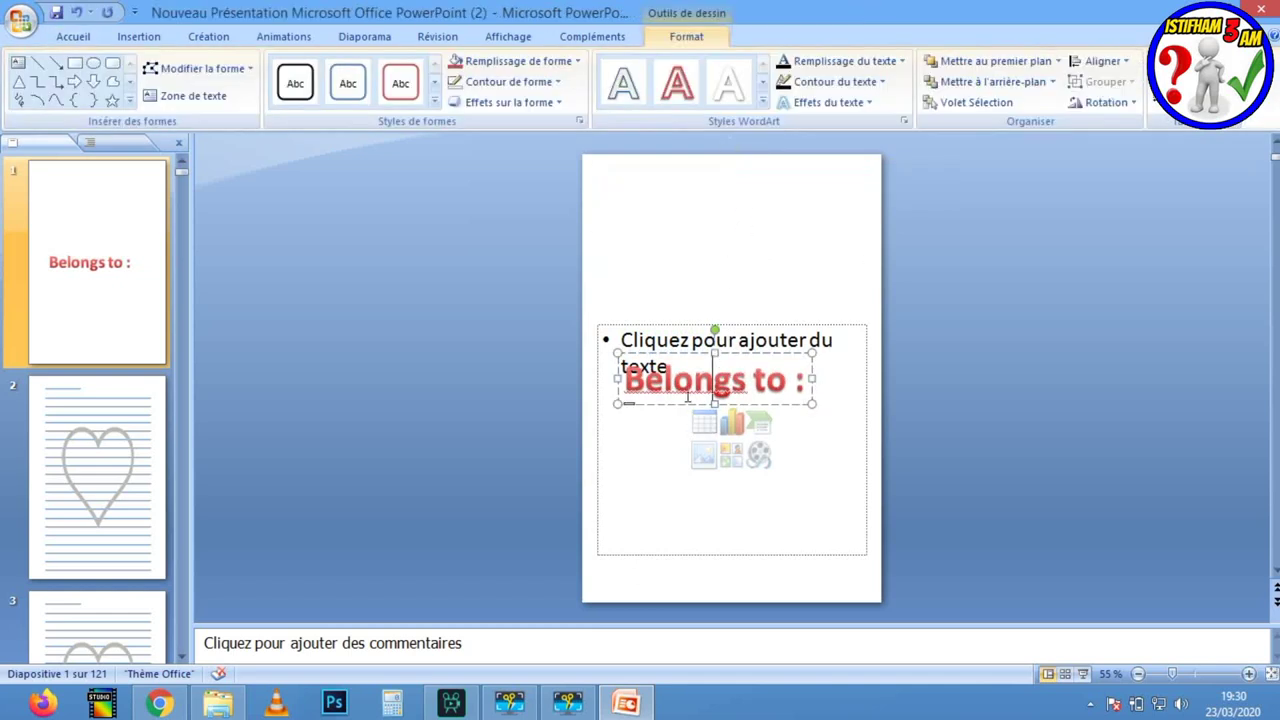
pyautogui.moveTo(655, 406)
pyautogui.mouseDown()
pyautogui.moveTo(679, 256)
pyautogui.moveTo(708, 278)
pyautogui.mouseUp()
pyautogui.click(757, 273)
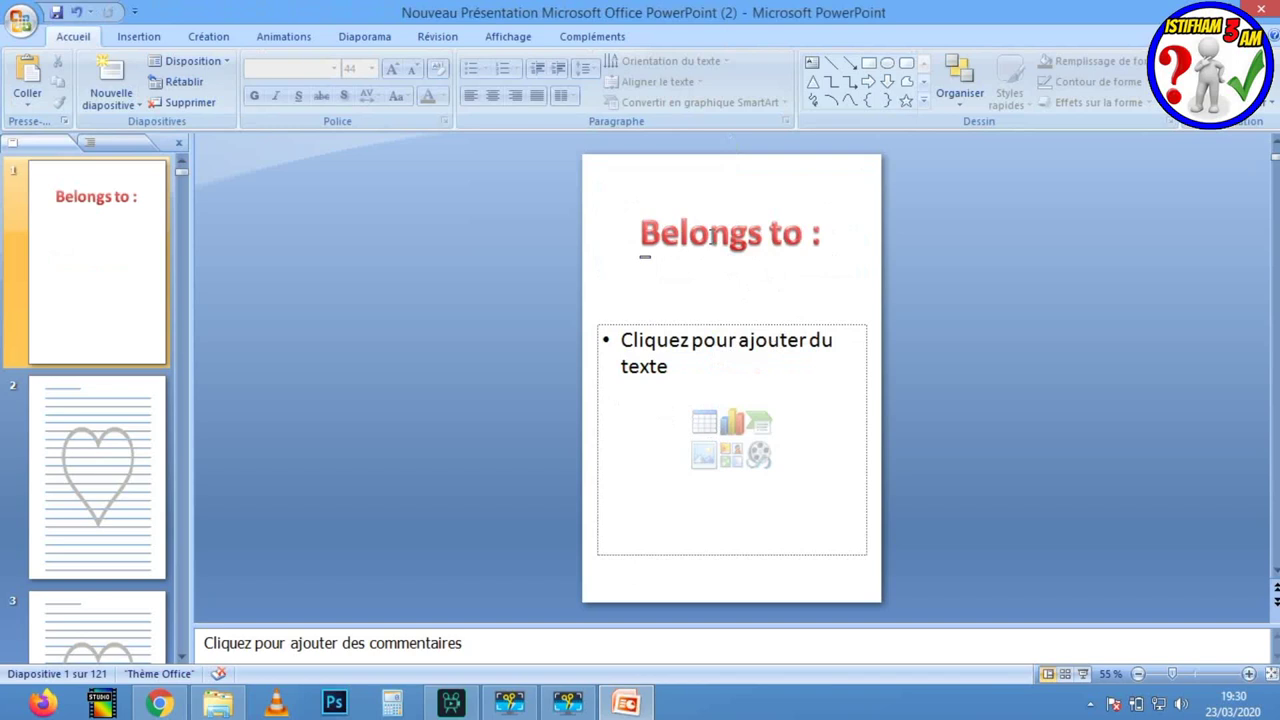
# Draw a horizontal line under the 'Belongs to :' heading, redoing a misplaced first attempt
pyautogui.click(827, 63)
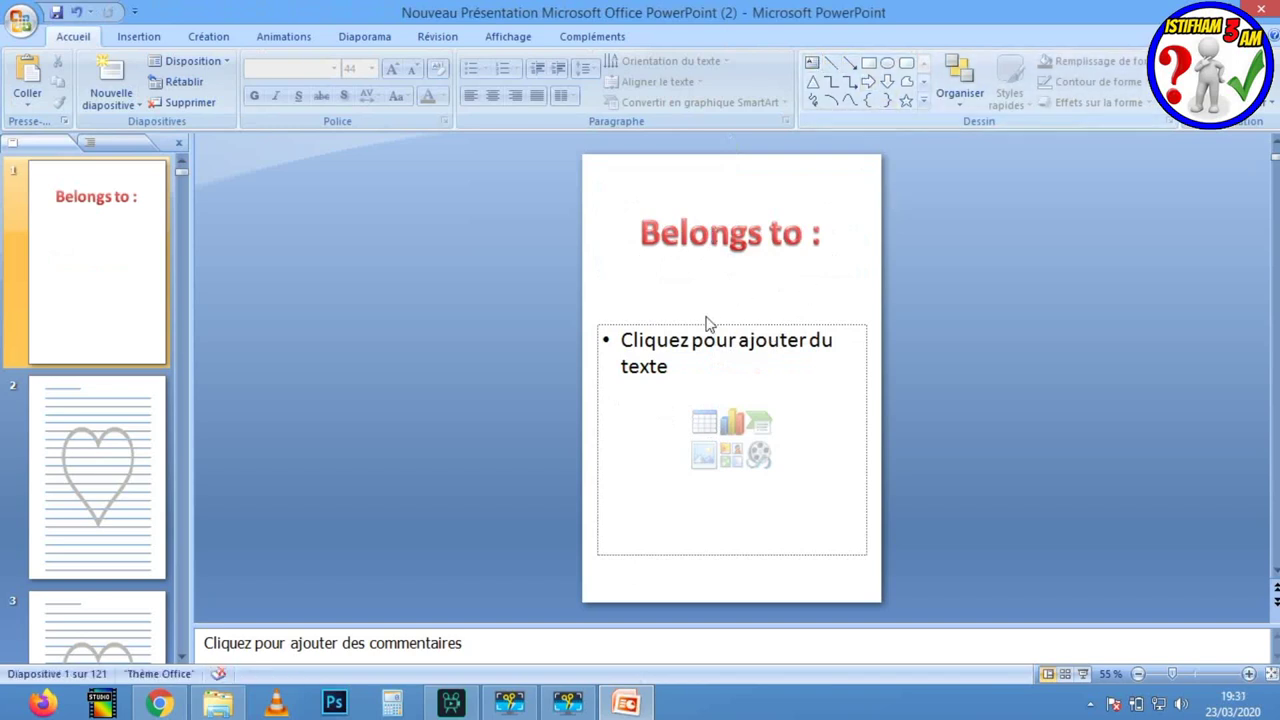
pyautogui.moveTo(656, 291); pyautogui.dragTo(812, 297)
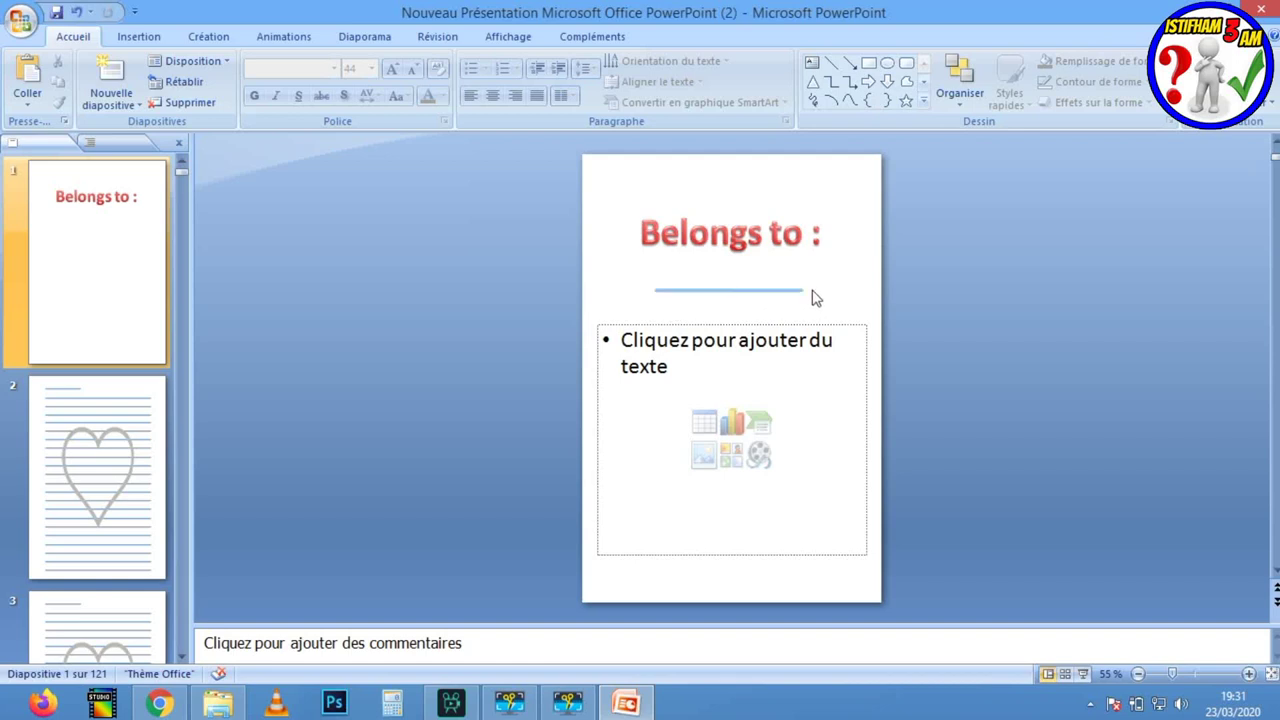
pyautogui.press('Escape')
pyautogui.click(831, 63)
pyautogui.moveTo(676, 286); pyautogui.dragTo(815, 287)
pyautogui.click(763, 318)
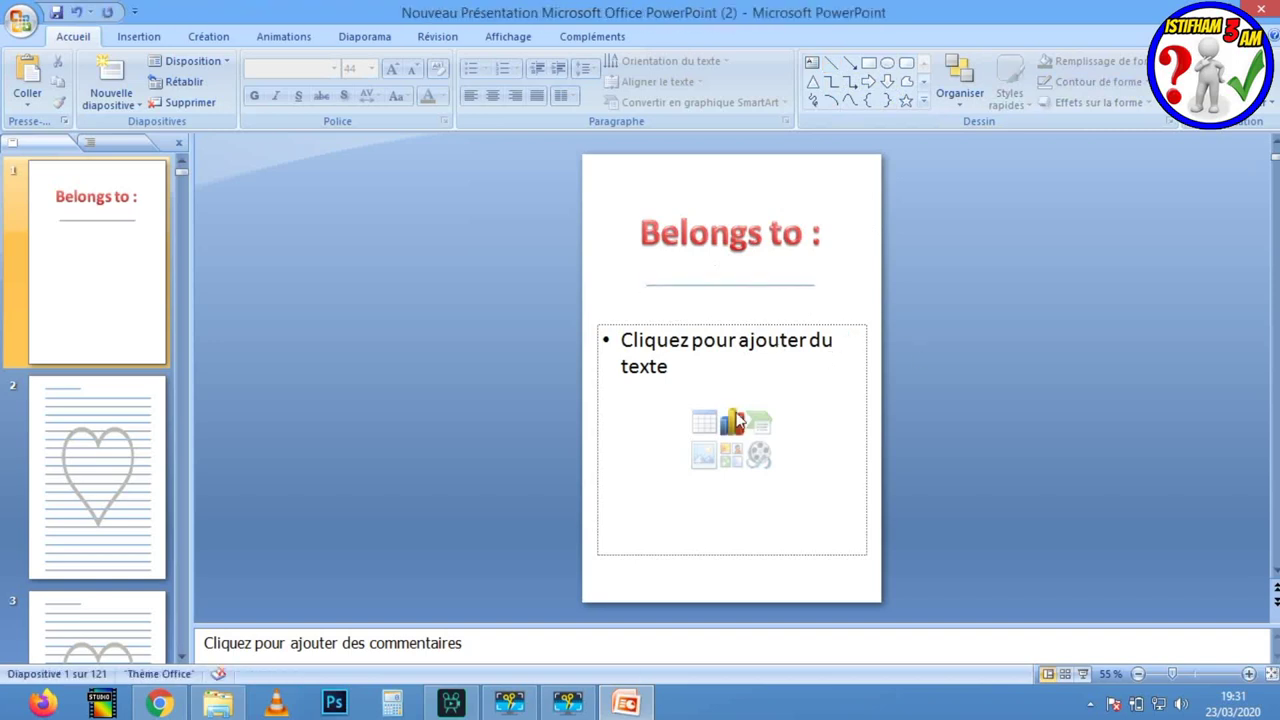
pyautogui.click(740, 420)
pyautogui.click(898, 174)
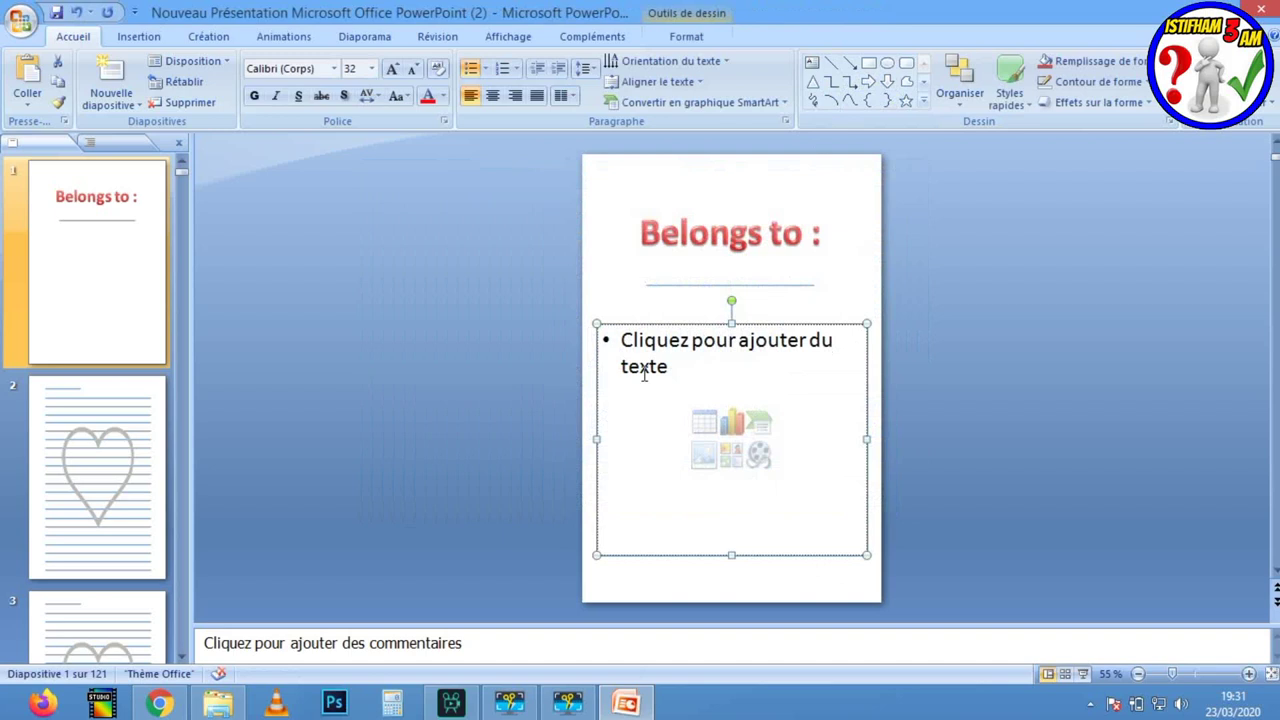
# Drag the red heart outline picture from File Explorer onto the first page and shrink it
pyautogui.click(219, 705)
pyautogui.moveTo(214, 228); pyautogui.dragTo(622, 706)
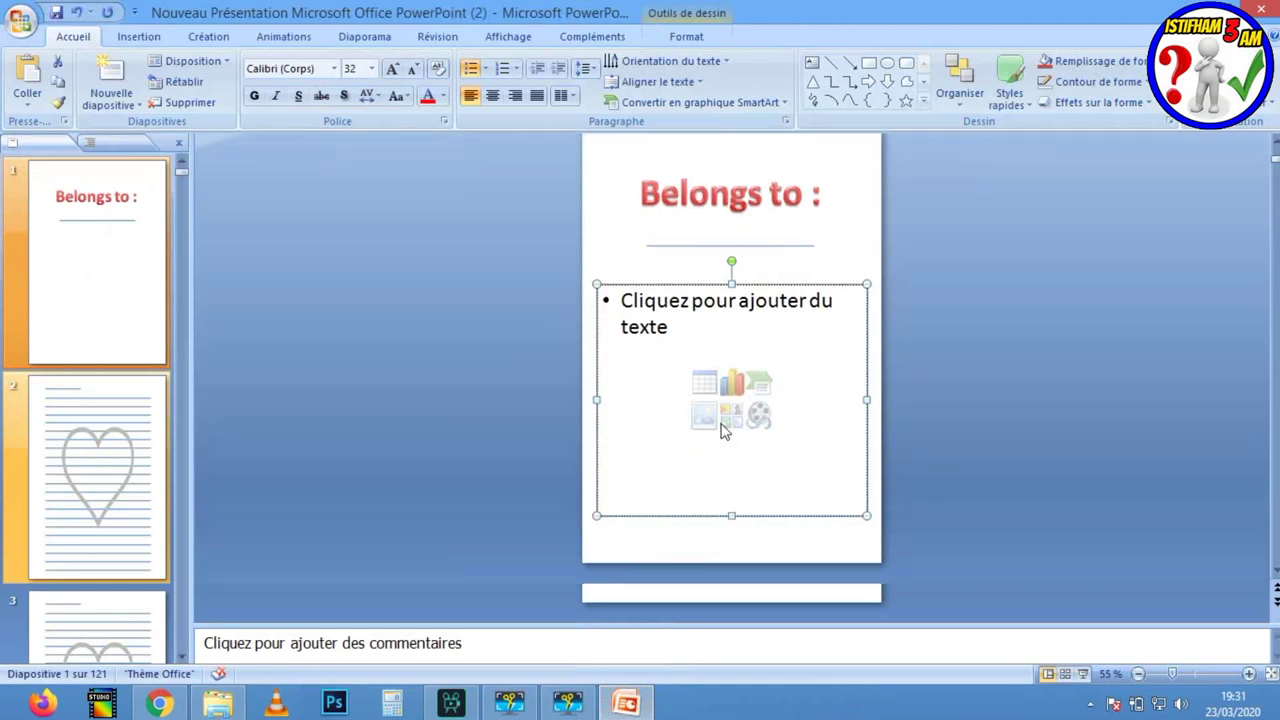
pyautogui.moveTo(624, 706); pyautogui.dragTo(720, 425)
pyautogui.moveTo(960, 158); pyautogui.dragTo(745, 381)
# Delete the empty text placeholder and move the heart below the line
pyautogui.click(744, 286)
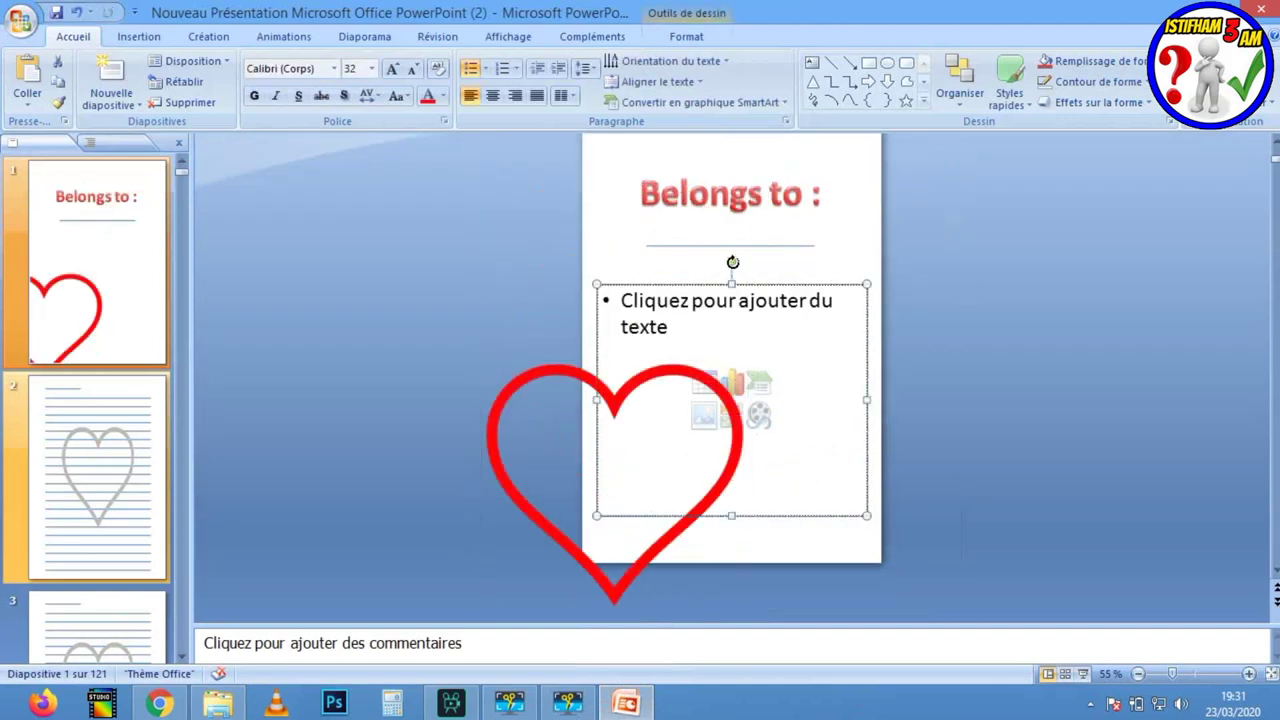
pyautogui.press('Delete')
pyautogui.click(690, 410)
pyautogui.moveTo(737, 394)
pyautogui.mouseDown()
pyautogui.moveTo(770, 354)
pyautogui.moveTo(759, 411)
pyautogui.mouseUp()
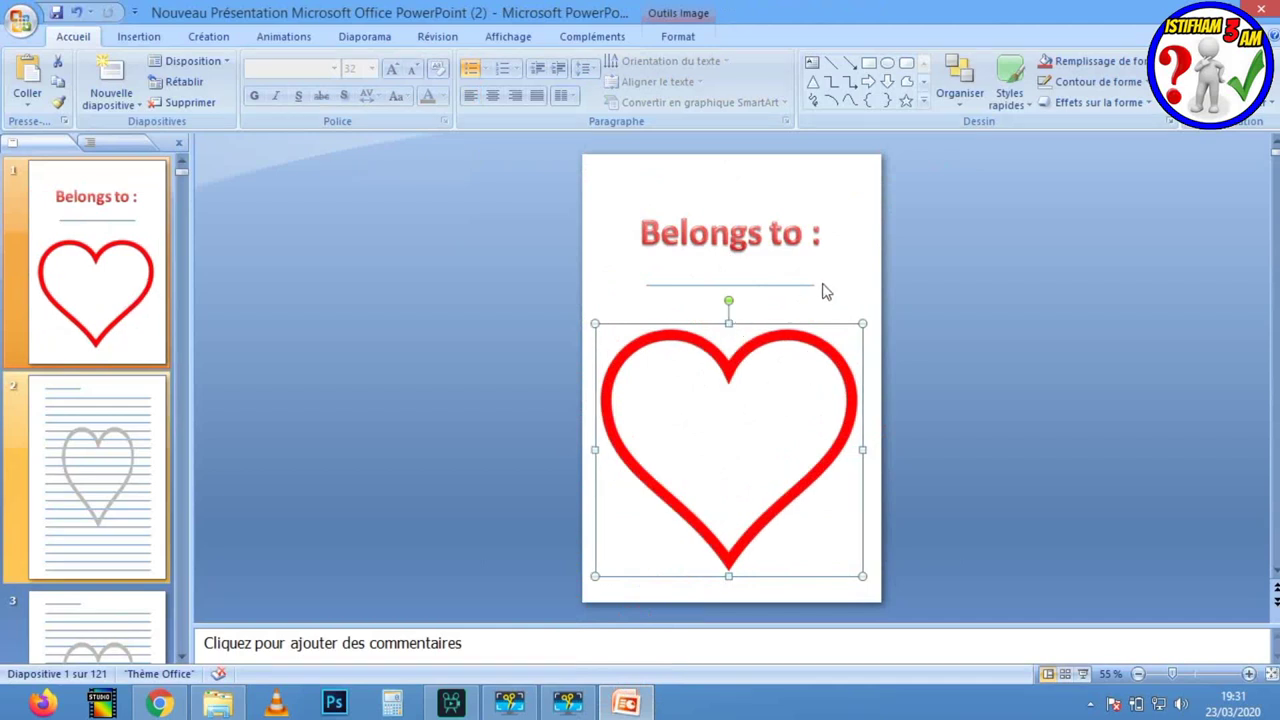
pyautogui.click(870, 345)
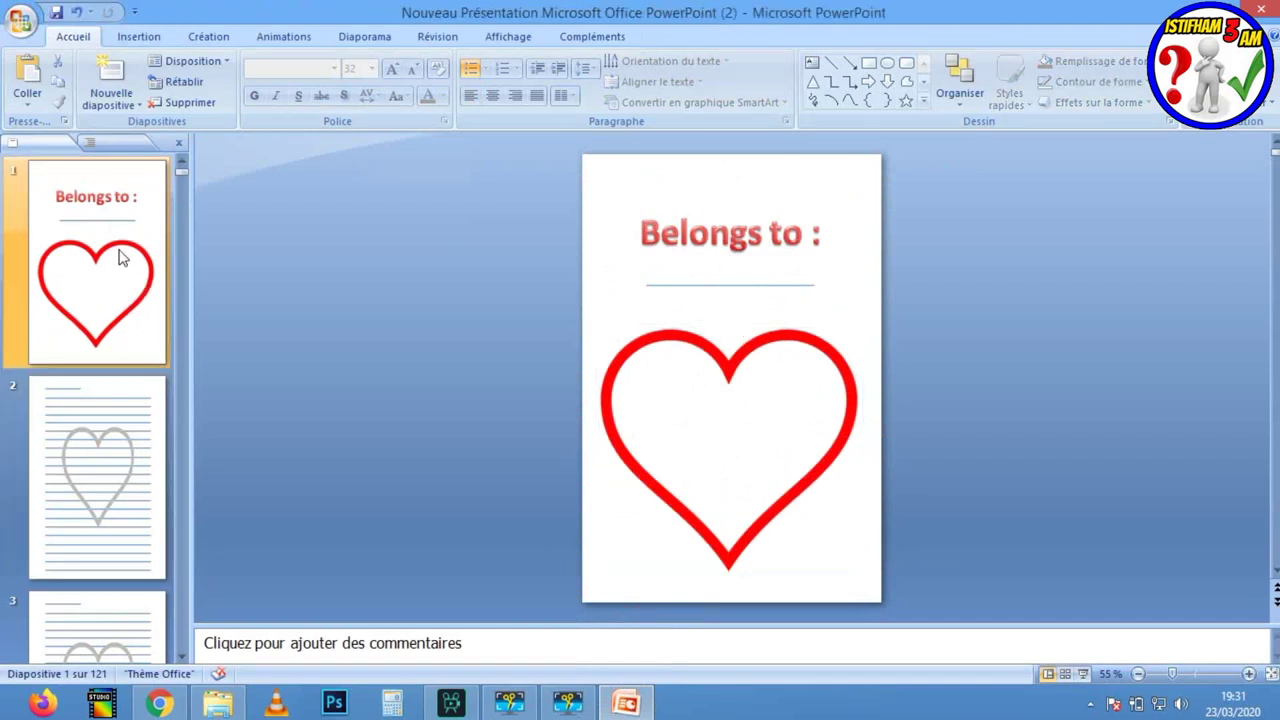
# Turn on the page gridlines (Quadrillage)
pyautogui.click(805, 372)
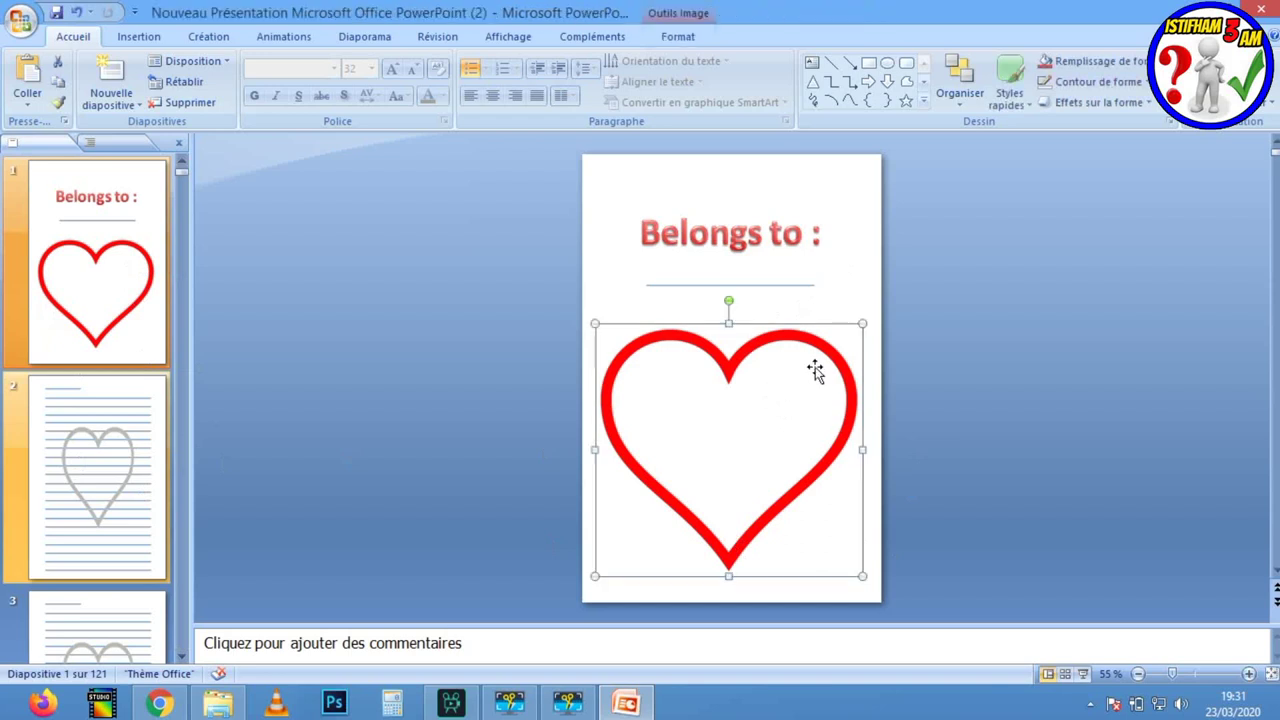
pyautogui.click(620, 185)
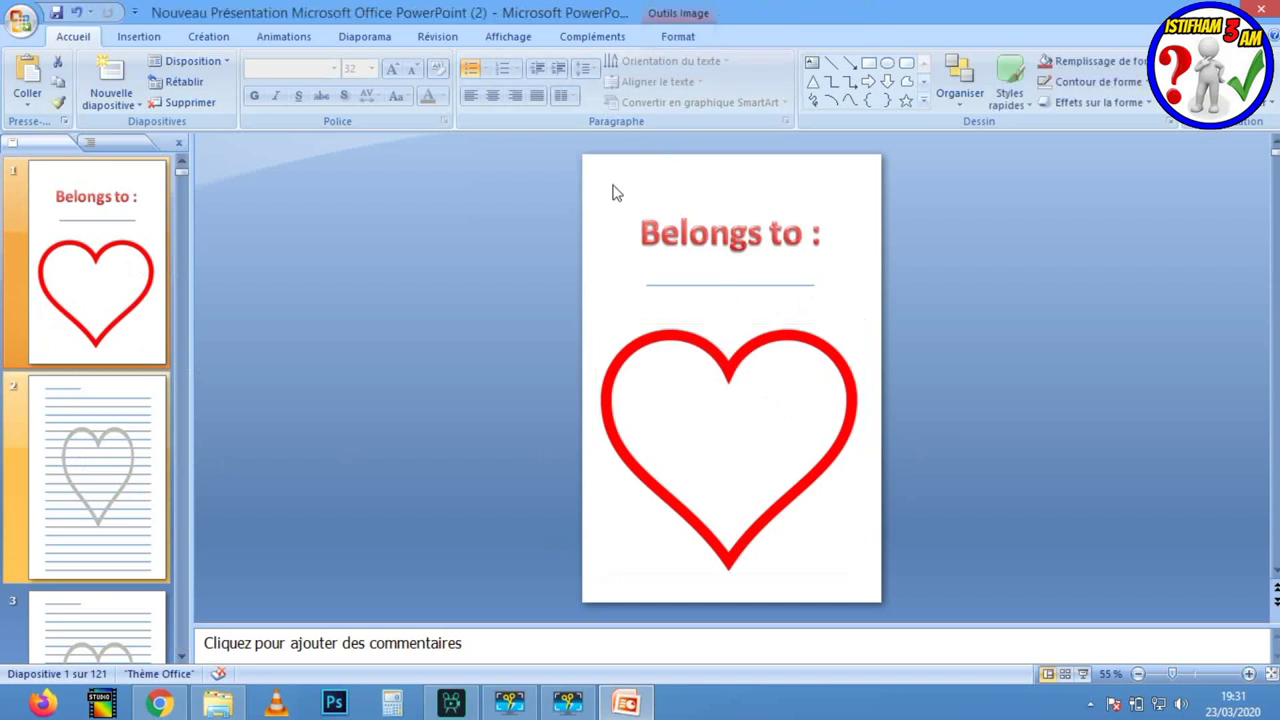
pyautogui.click(515, 36)
pyautogui.click(482, 82)
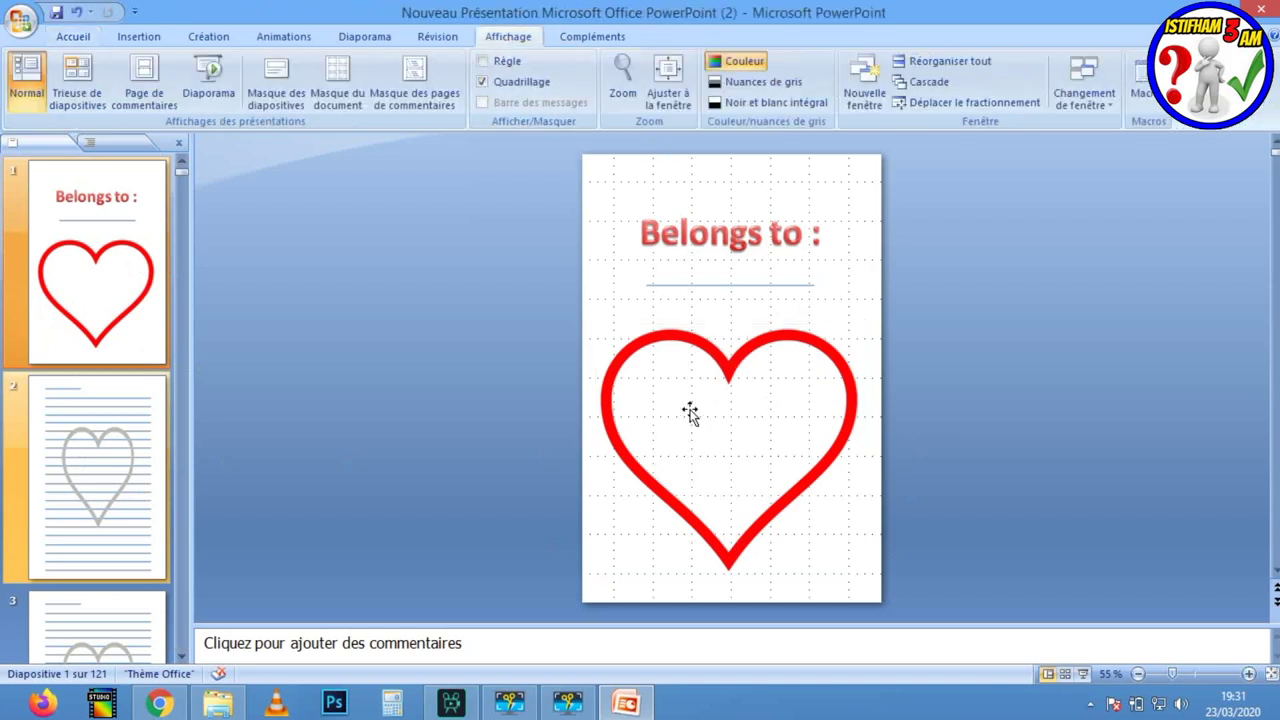
# Narrow the heart from its left side and centre it under the line
pyautogui.click(800, 398)
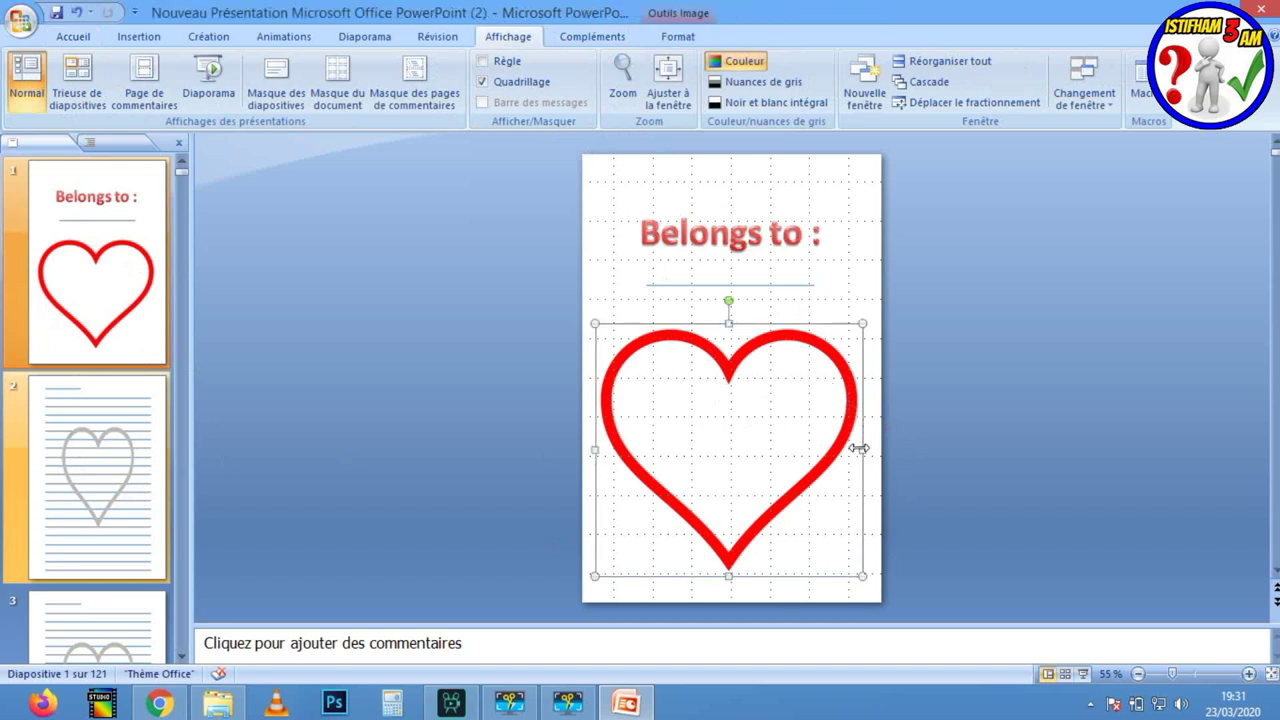
pyautogui.moveTo(848, 453); pyautogui.dragTo(802, 450)
pyautogui.moveTo(586, 449); pyautogui.dragTo(606, 450)
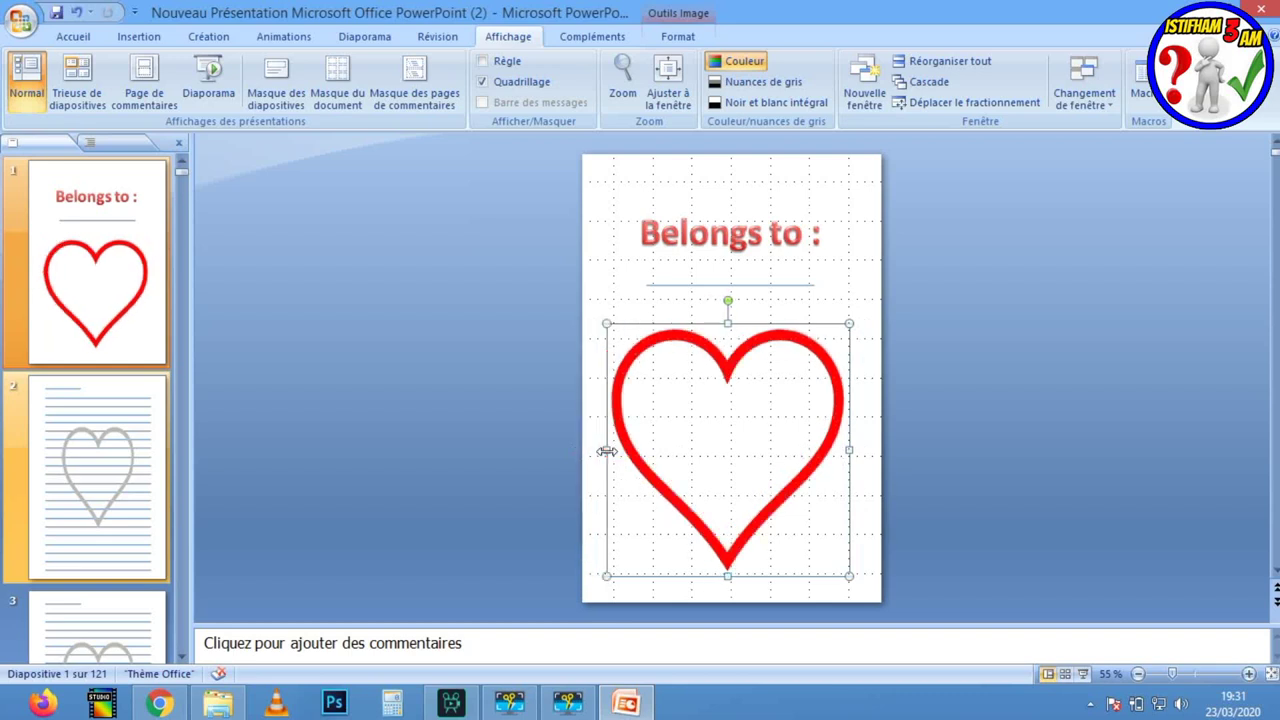
pyautogui.moveTo(716, 418); pyautogui.dragTo(720, 418)
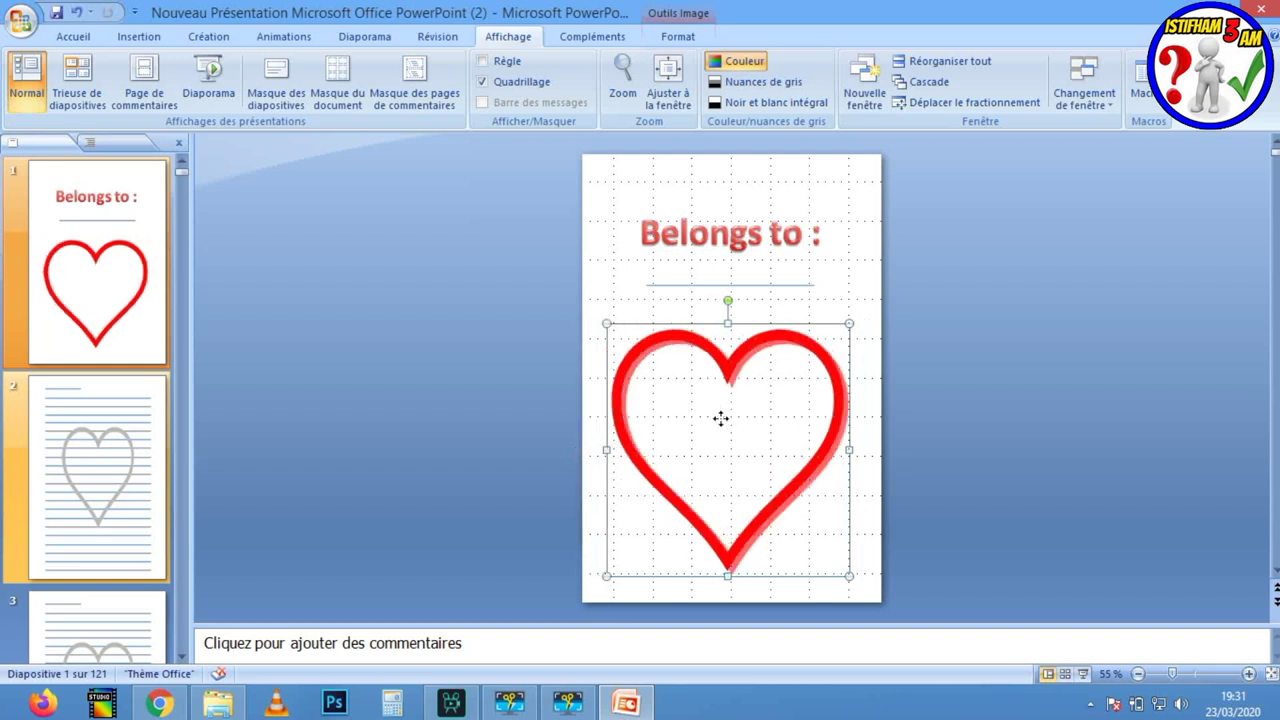
pyautogui.moveTo(720, 418); pyautogui.dragTo(725, 430)
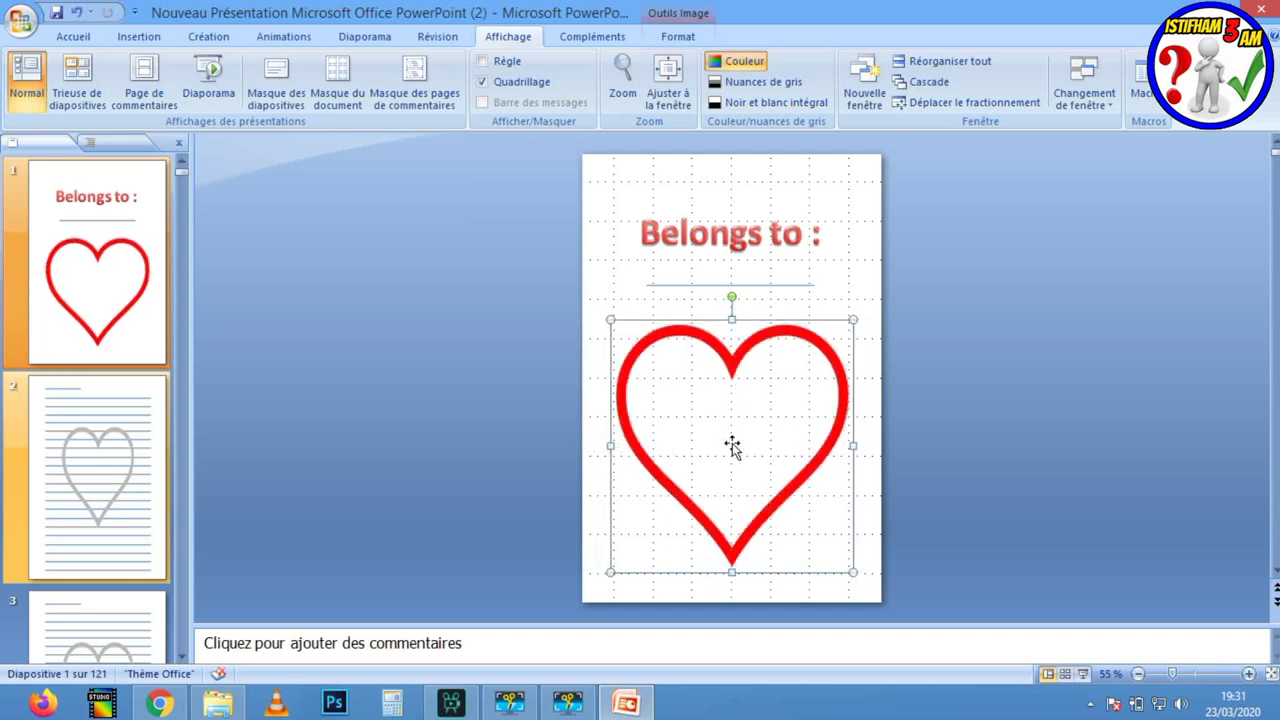
pyautogui.click(853, 287)
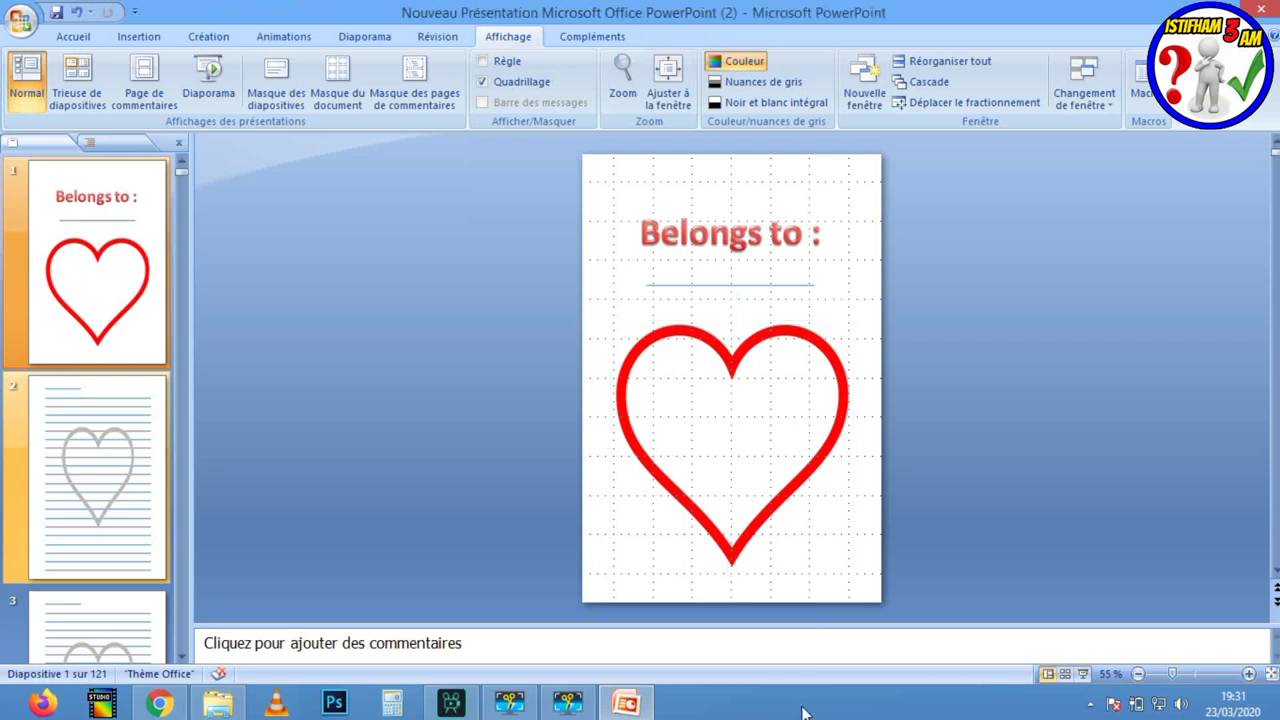
# Save the presentation, then open Save As in 6x9_BW_120 and type the file name 'contant'
pyautogui.click(56, 12)
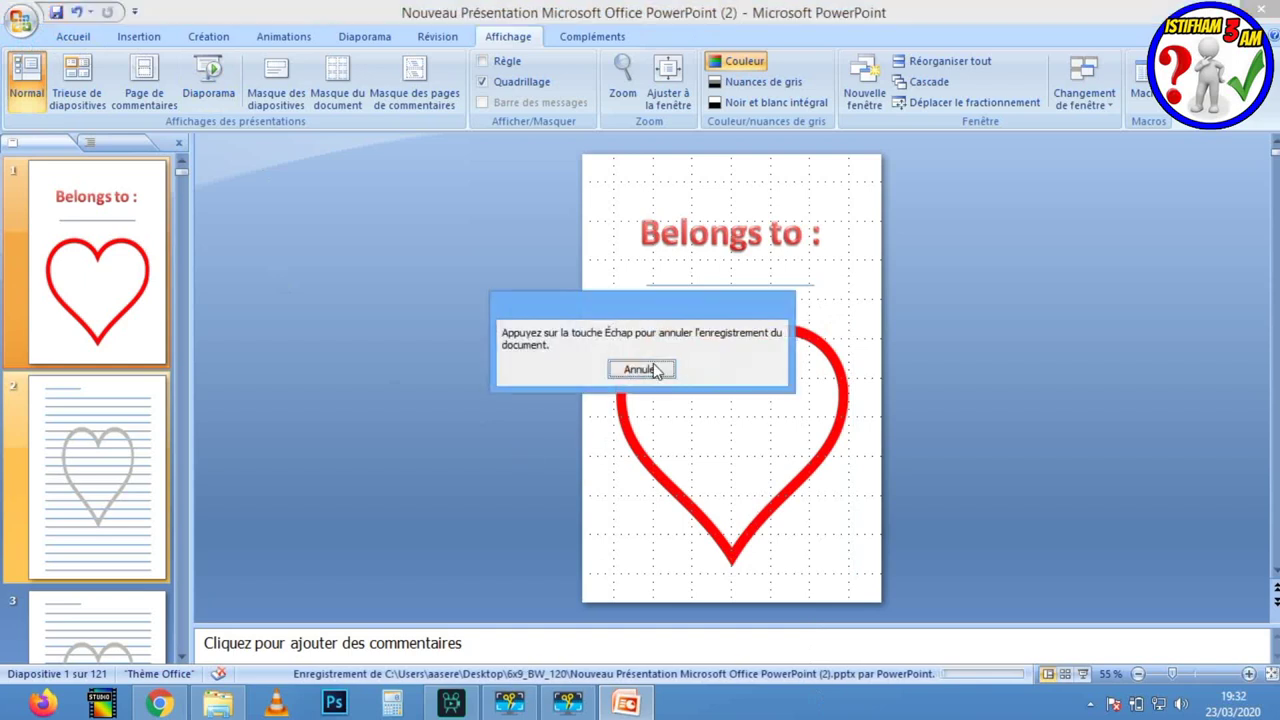
pyautogui.click(20, 20)
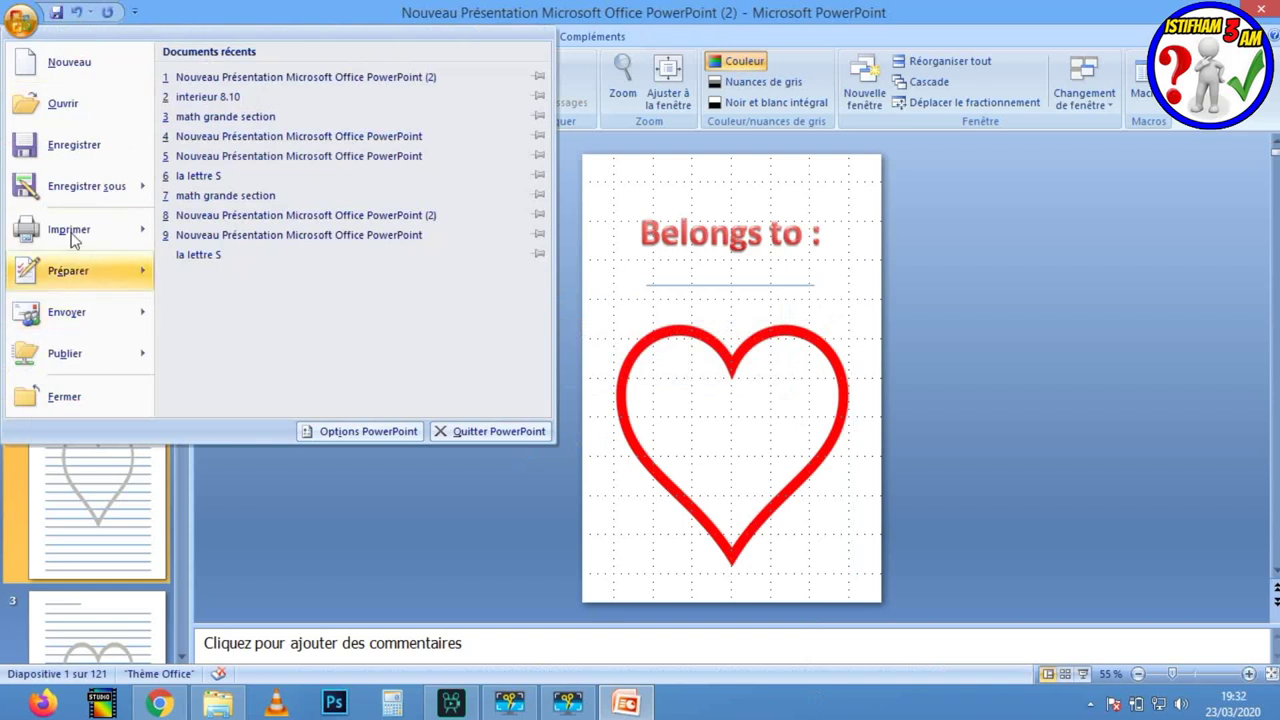
pyautogui.click(88, 186)
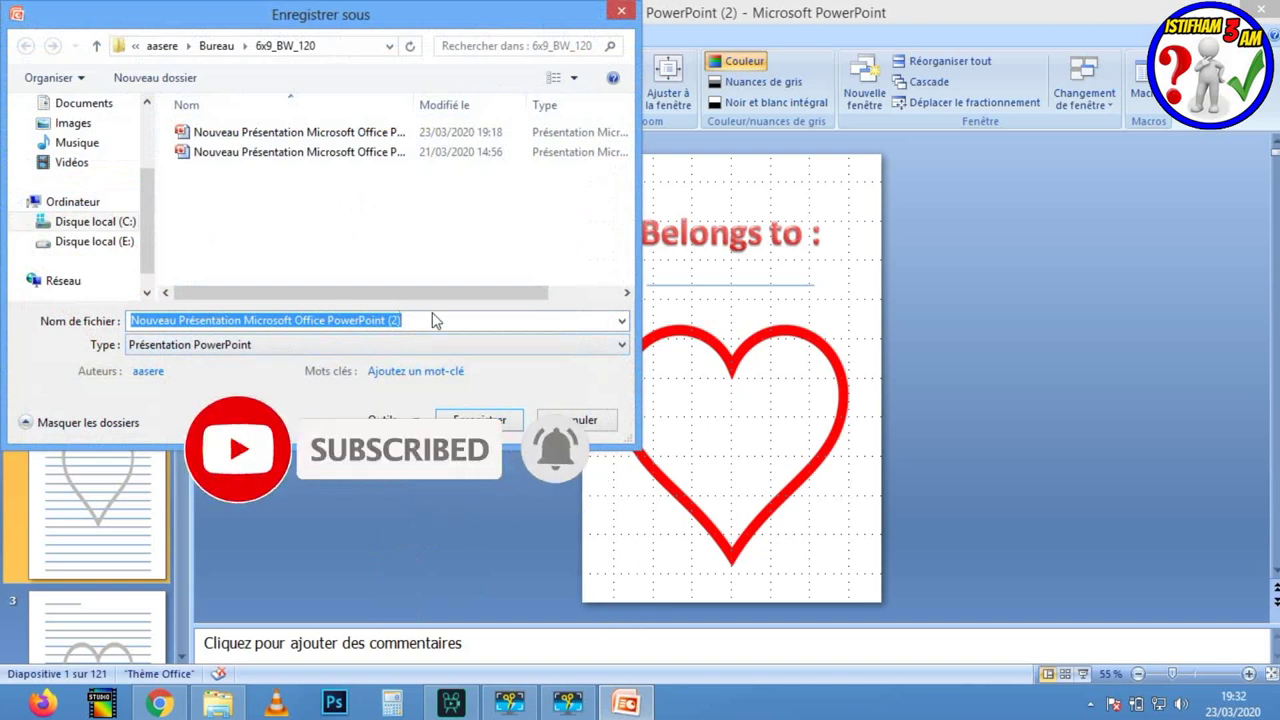
pyautogui.write('con')
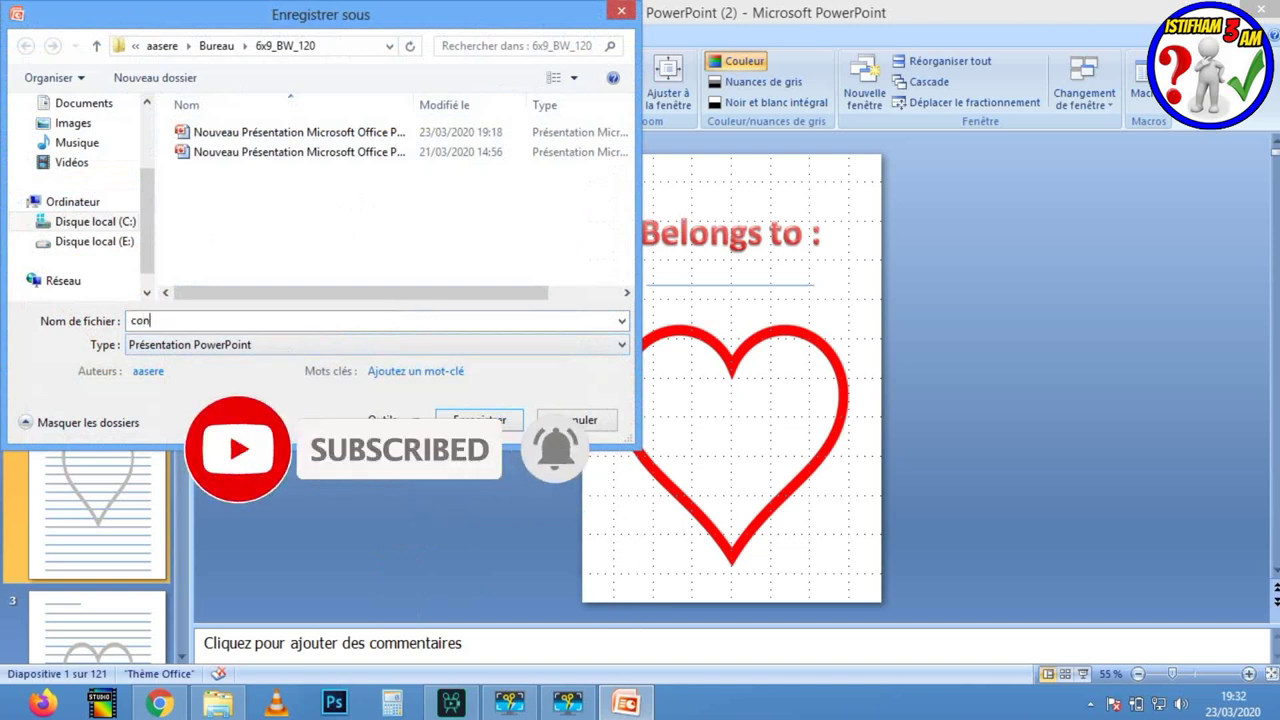
pyautogui.write('tant')
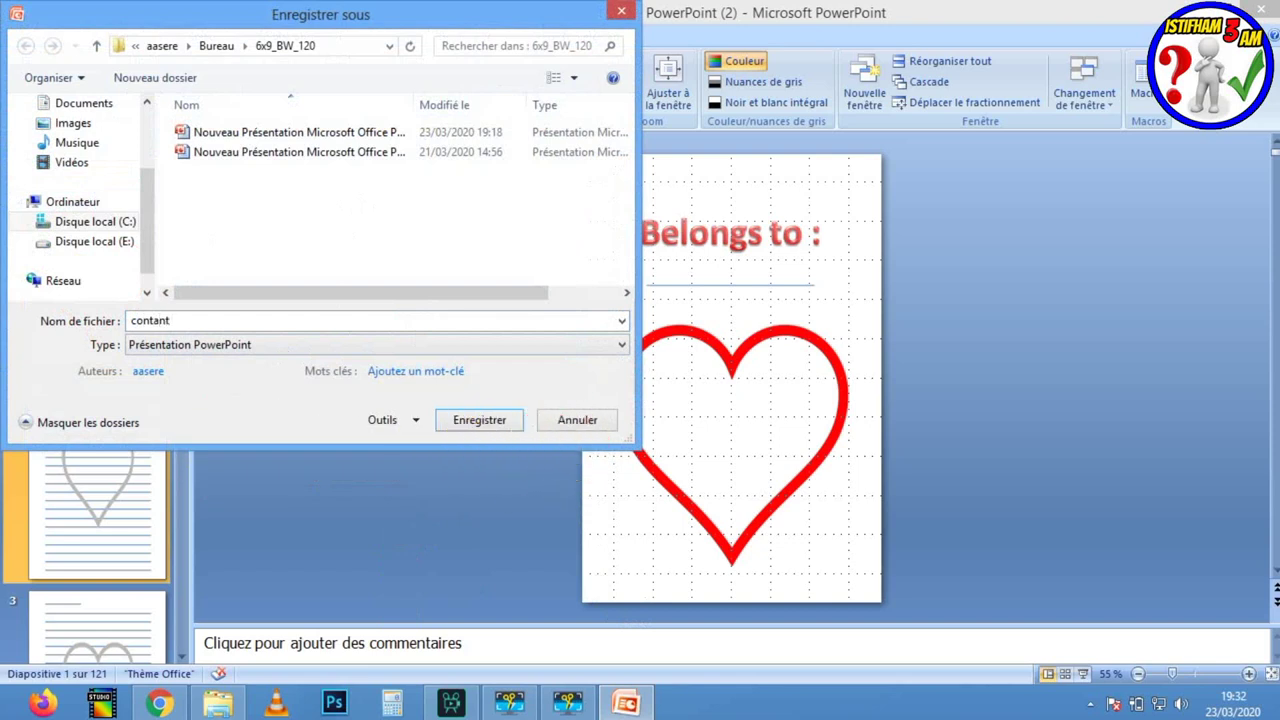